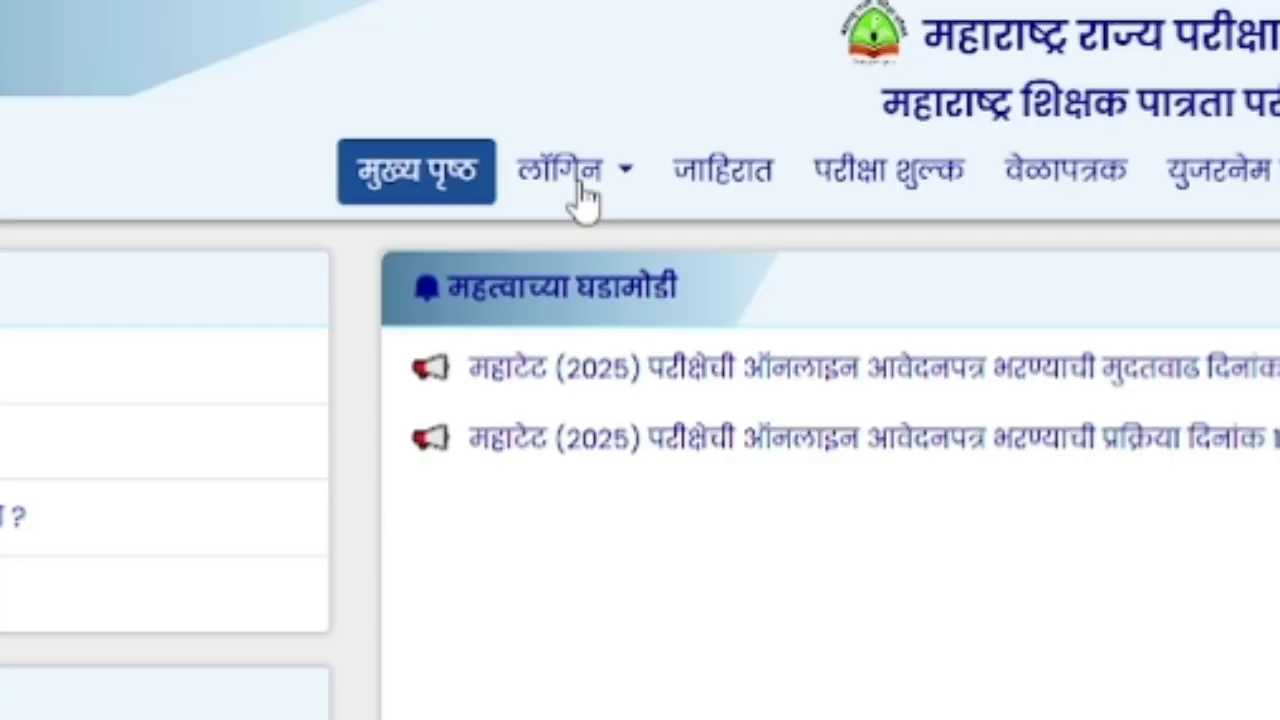
- From the लॉगिन menu, open the उमेदवाराची नवीन नोंदणी (new candidate registration) form
{"action": "left_click", "coordinate": [407, 172]}
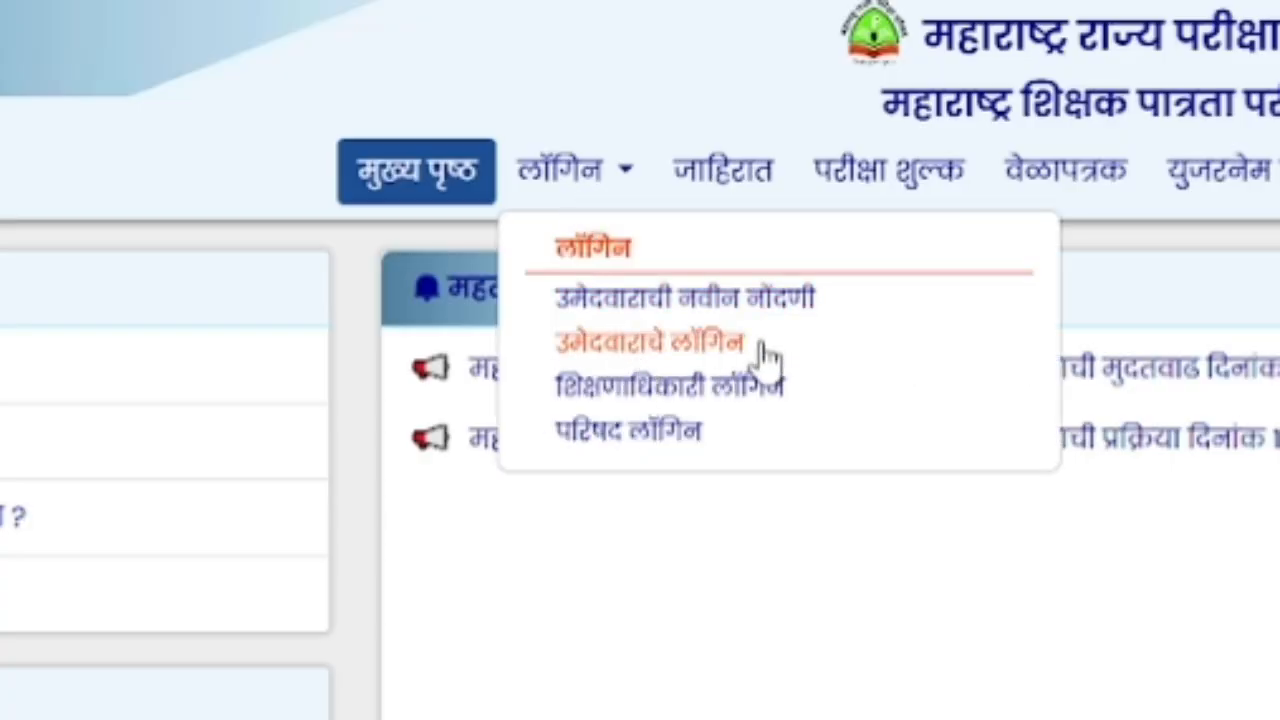
{"action": "left_click", "coordinate": [757, 317]}
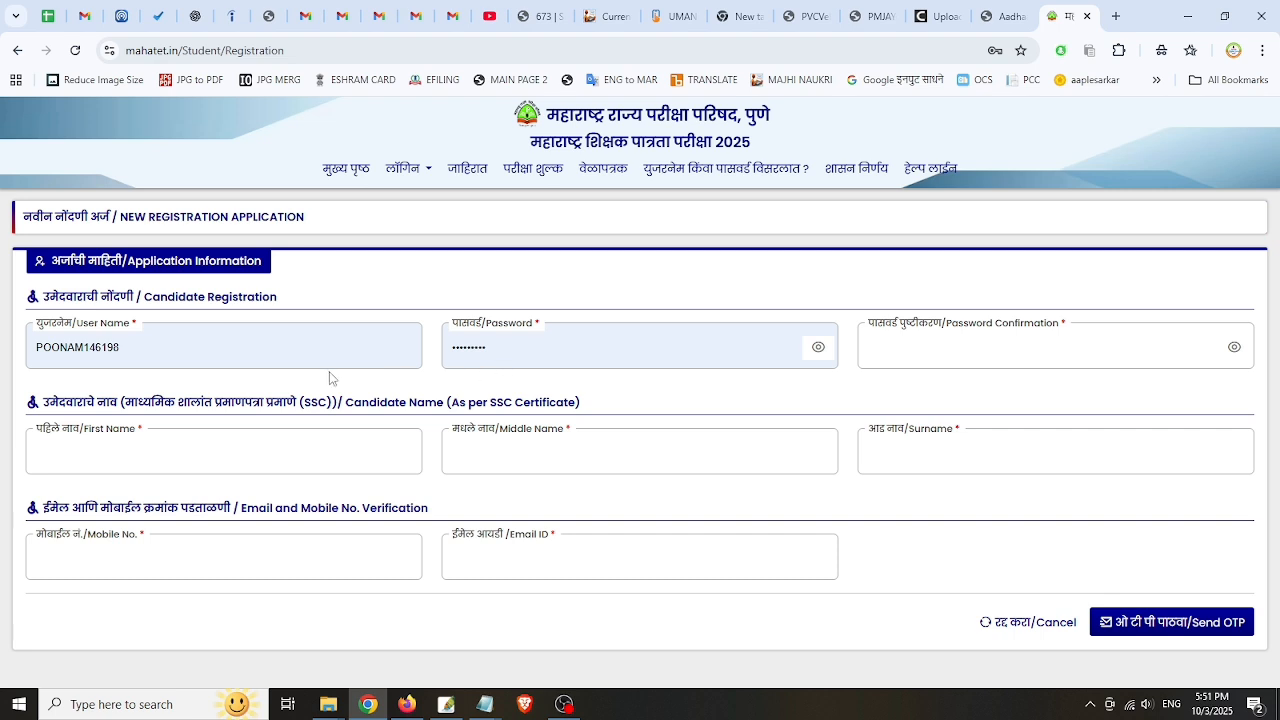
- Replace the autofilled User Name with the candidate's new user name
{"action": "double_click", "coordinate": [317, 357]}
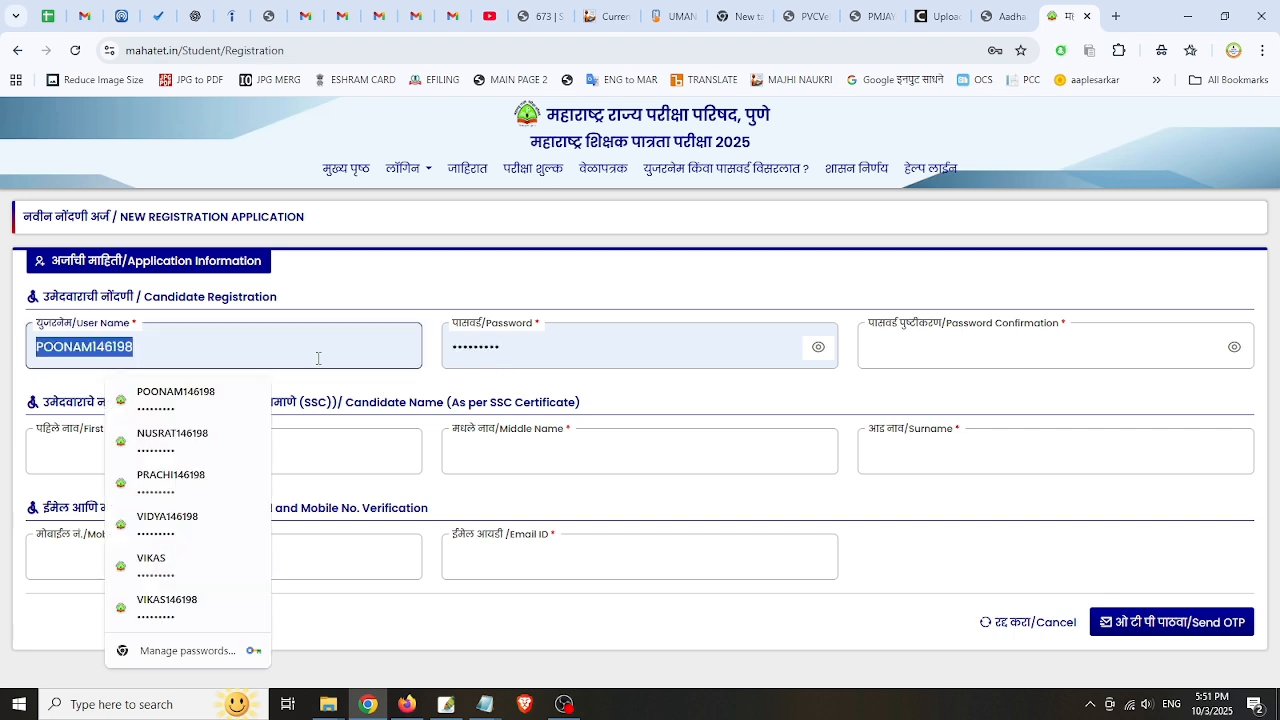
{"action": "key", "text": "BackSpace"}
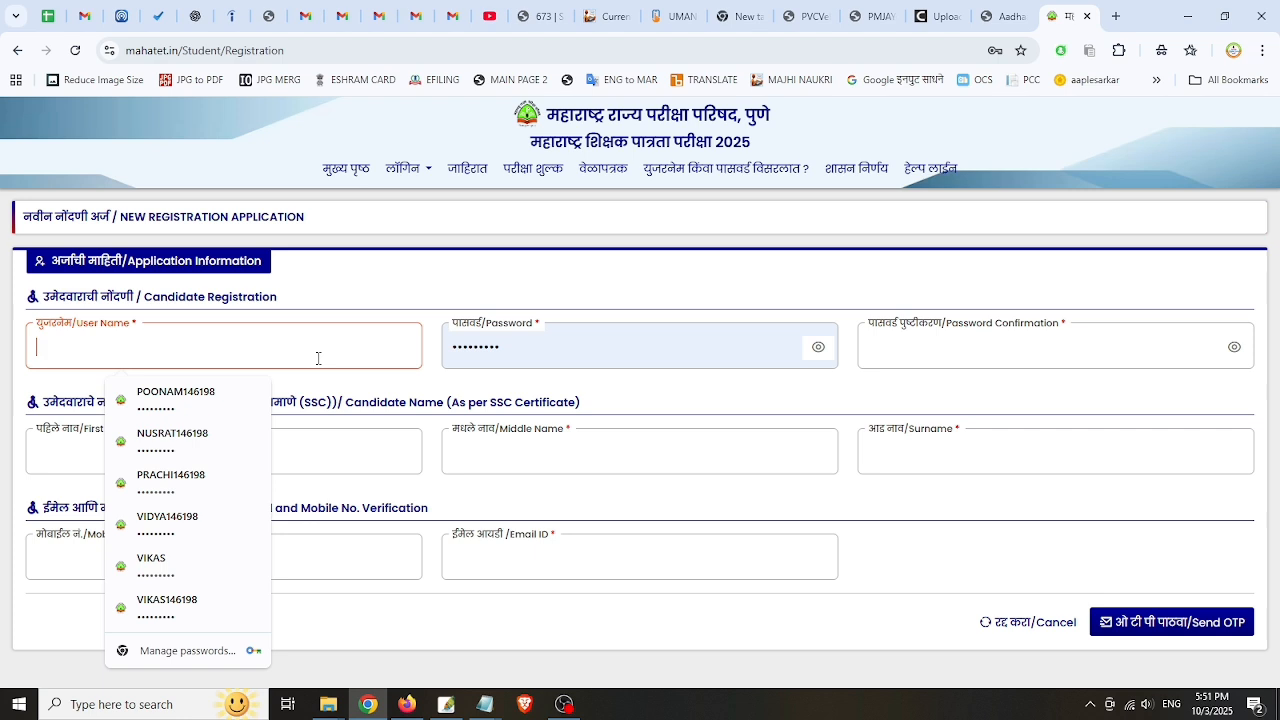
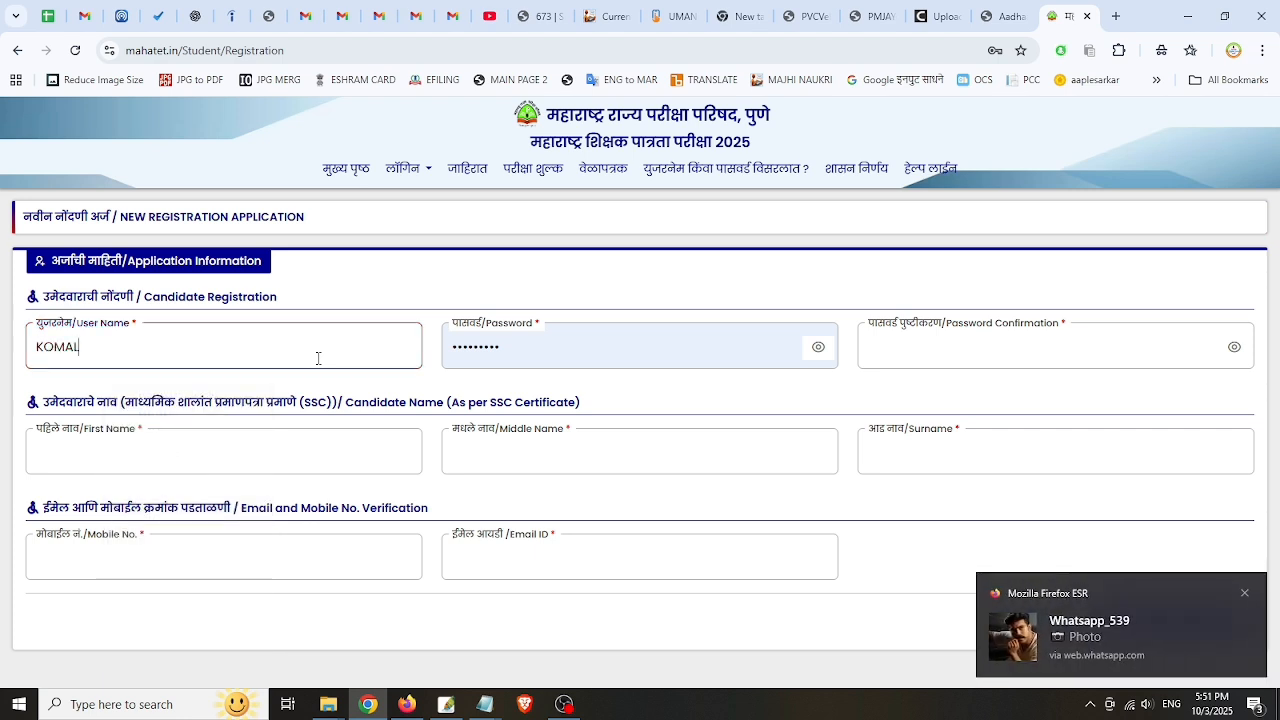
{"action": "key", "text": "Tab"}
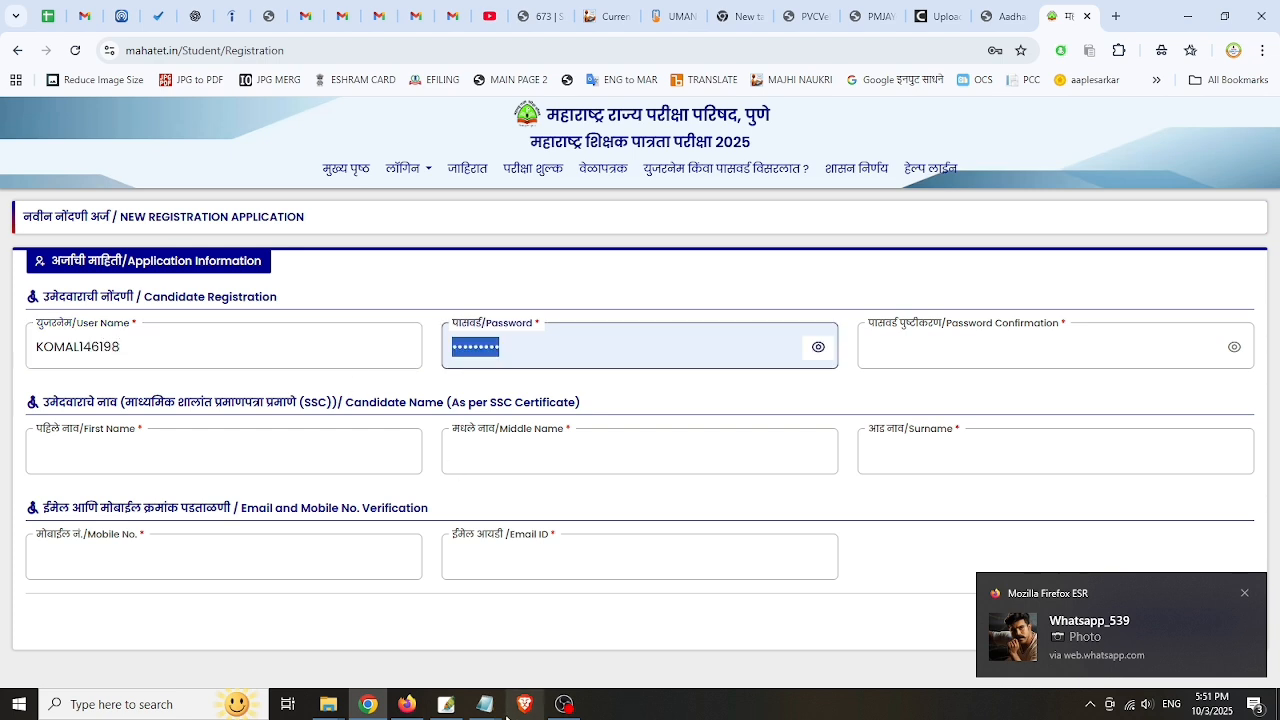
- Copy the password from Notepad into both Password and Password Confirmation
{"action": "left_click", "coordinate": [486, 707]}
{"action": "left_click", "coordinate": [438, 632]}
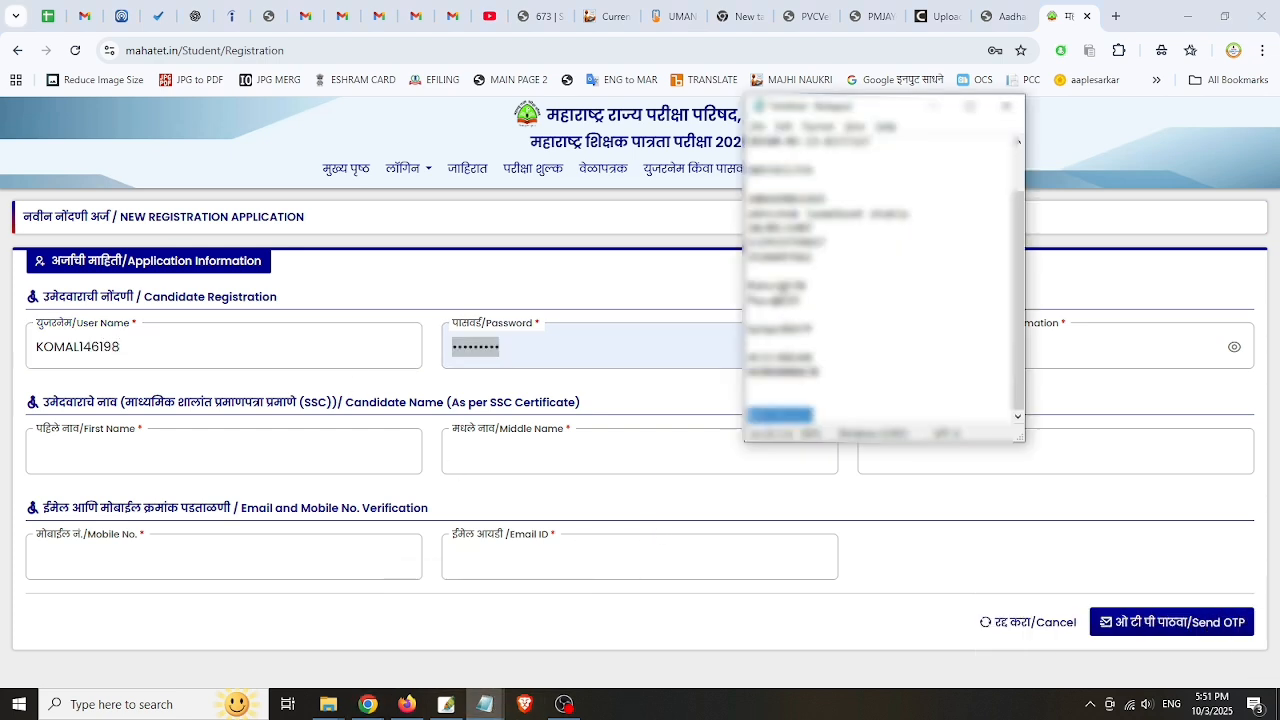
{"action": "double_click", "coordinate": [786, 286]}
{"action": "left_click", "coordinate": [522, 335]}
{"action": "key", "text": "ctrl+v"}
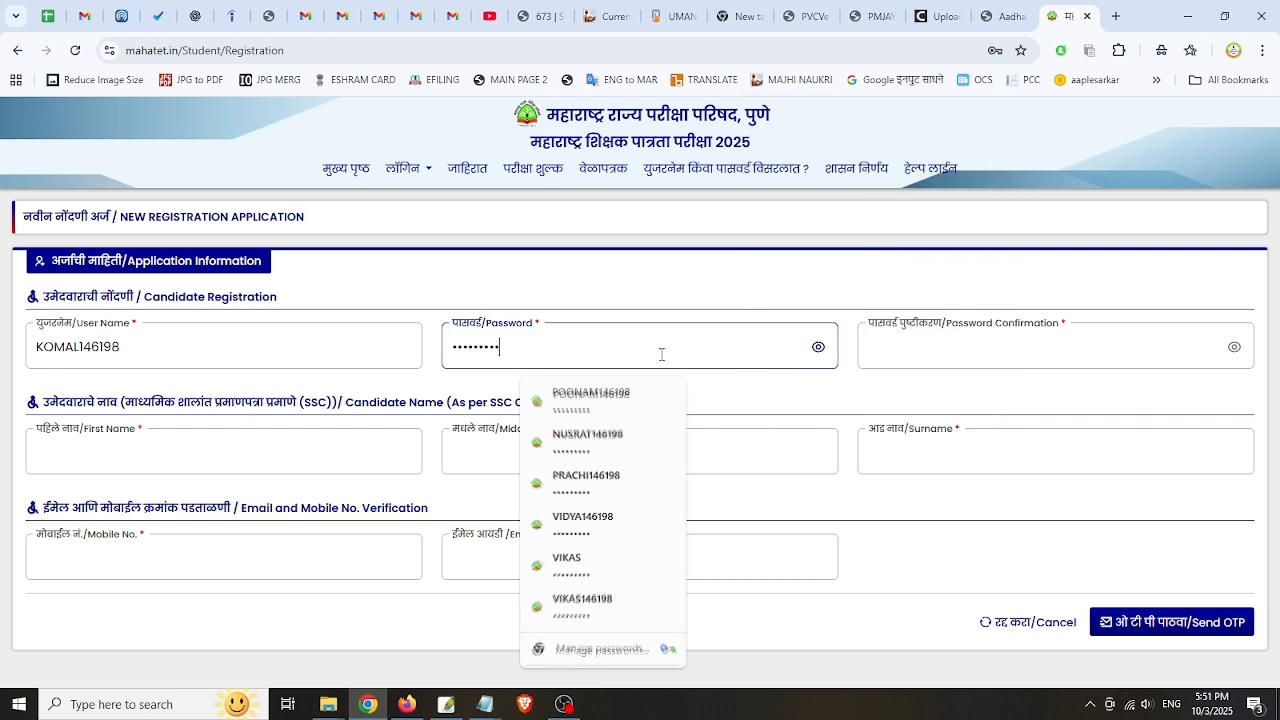
{"action": "left_click", "coordinate": [894, 354]}
{"action": "key", "text": "ctrl+v"}
{"action": "left_click", "coordinate": [234, 460]}
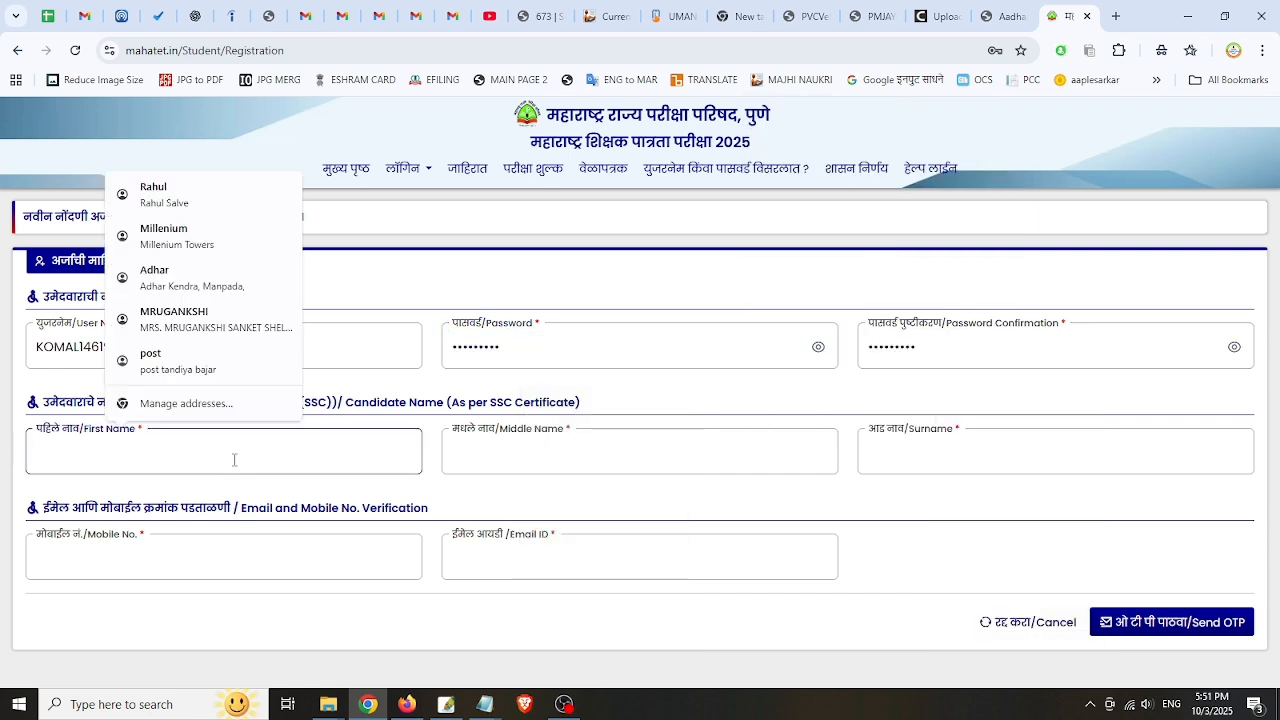
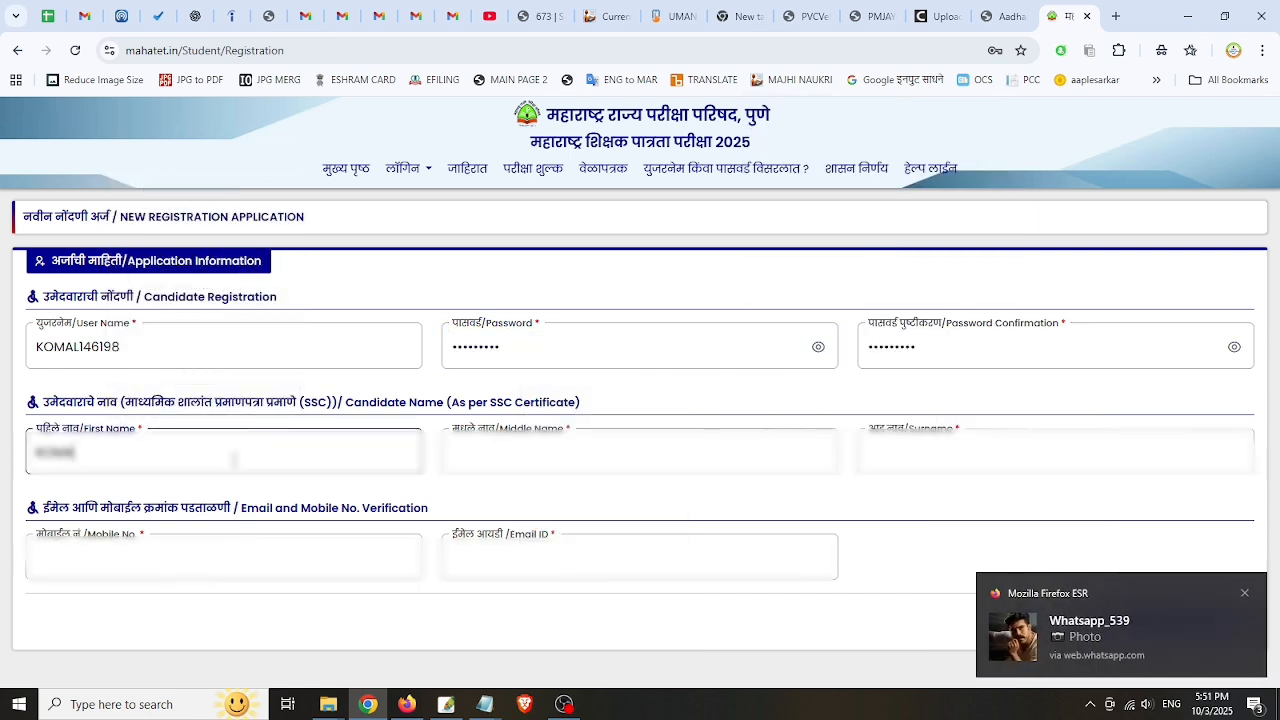
- Enter the candidate's first, middle and surname, then the mobile number and e-mail address
{"action": "key", "text": "Tab"}
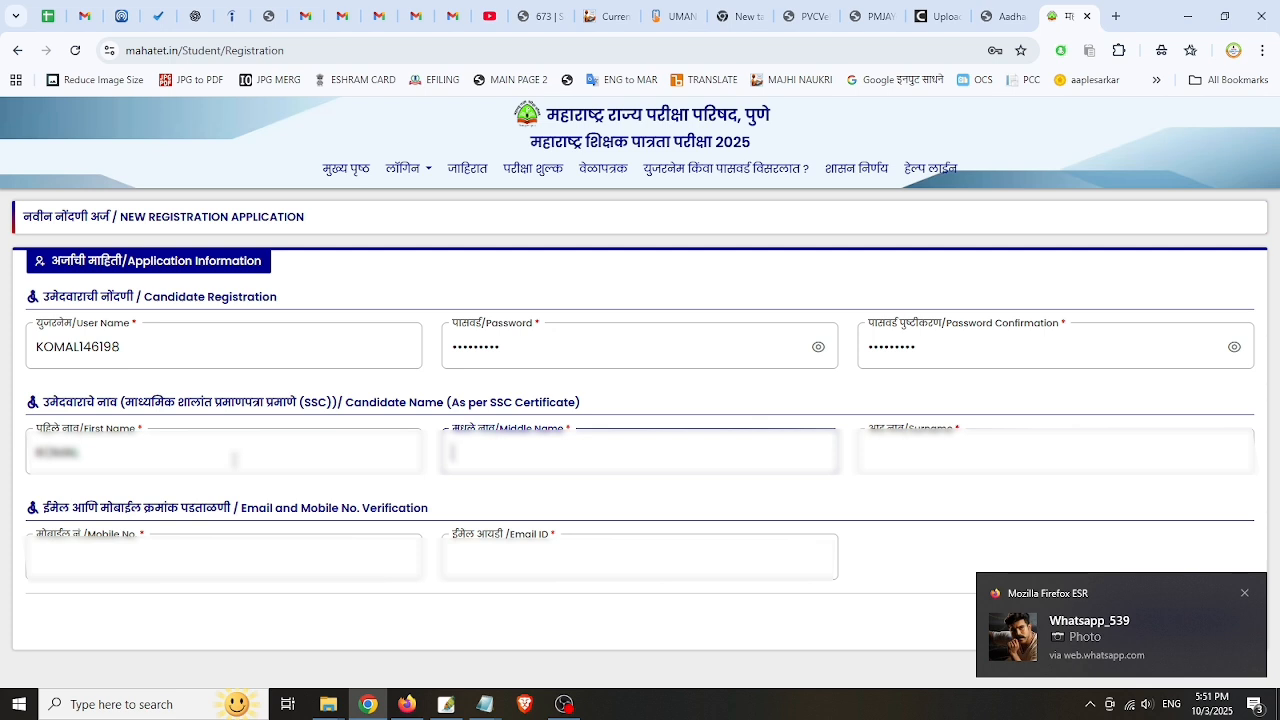
{"action": "key", "text": "Tab"}
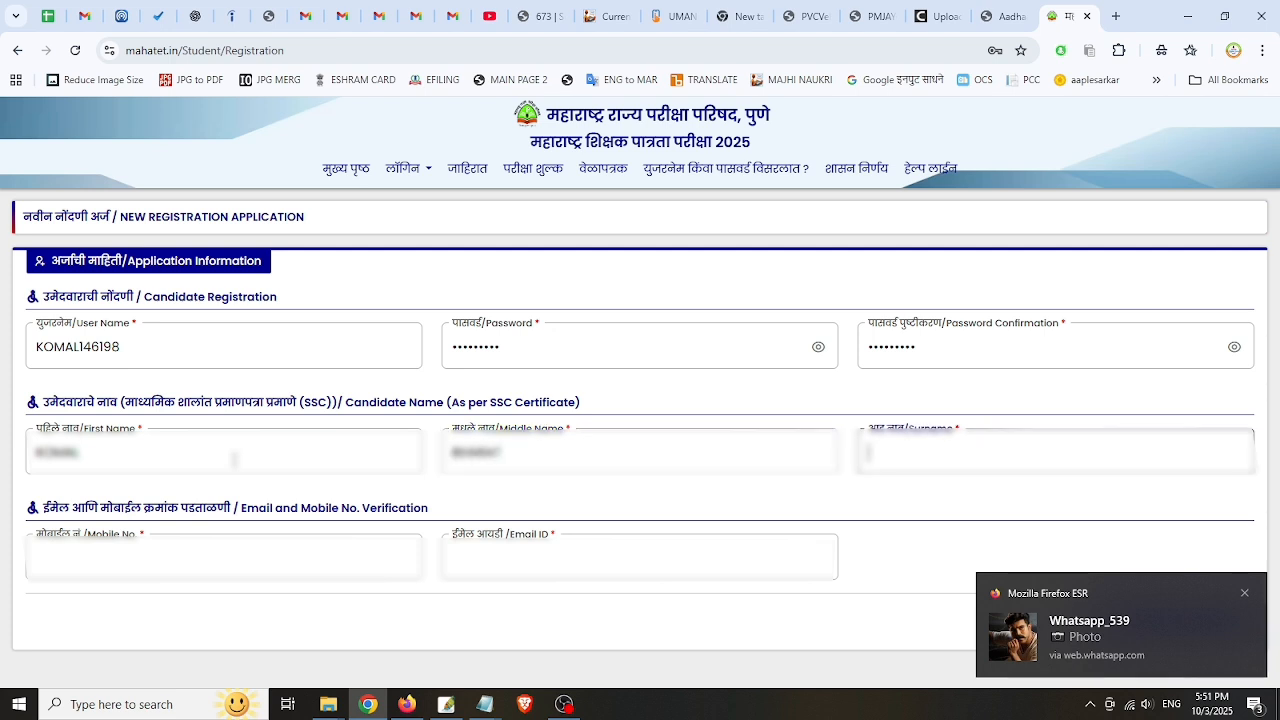
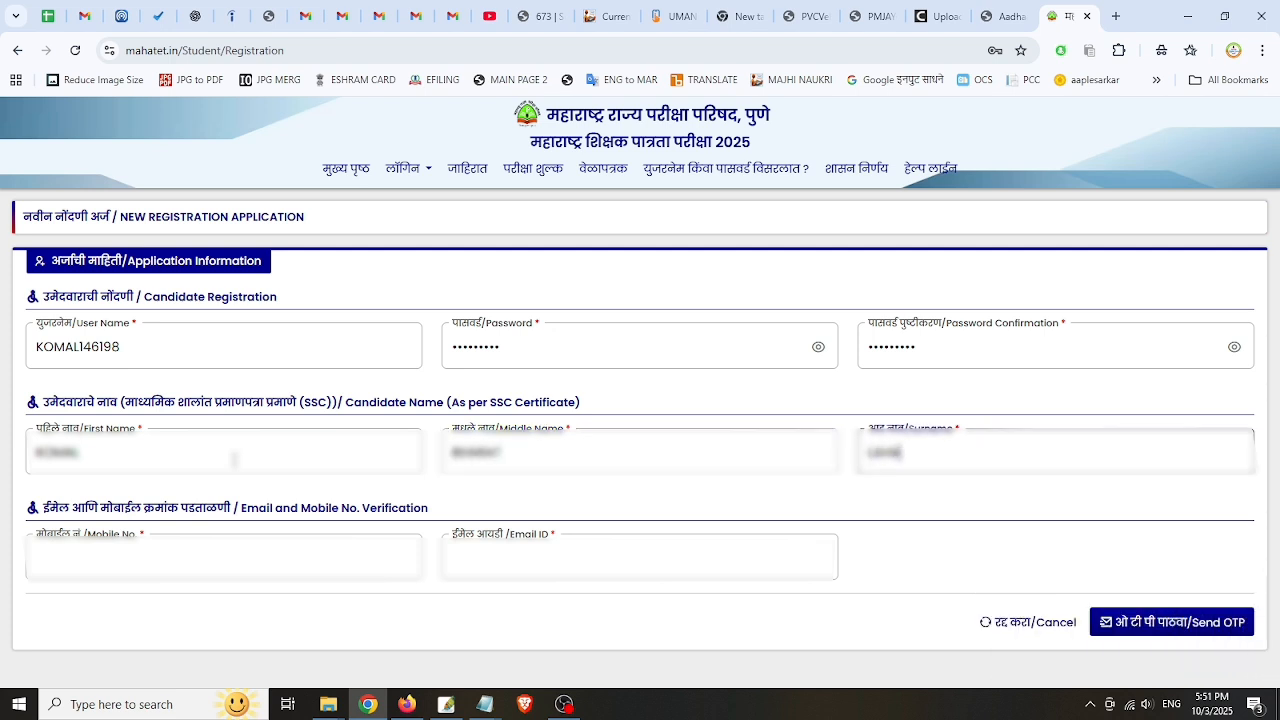
{"action": "key", "text": "Tab"}
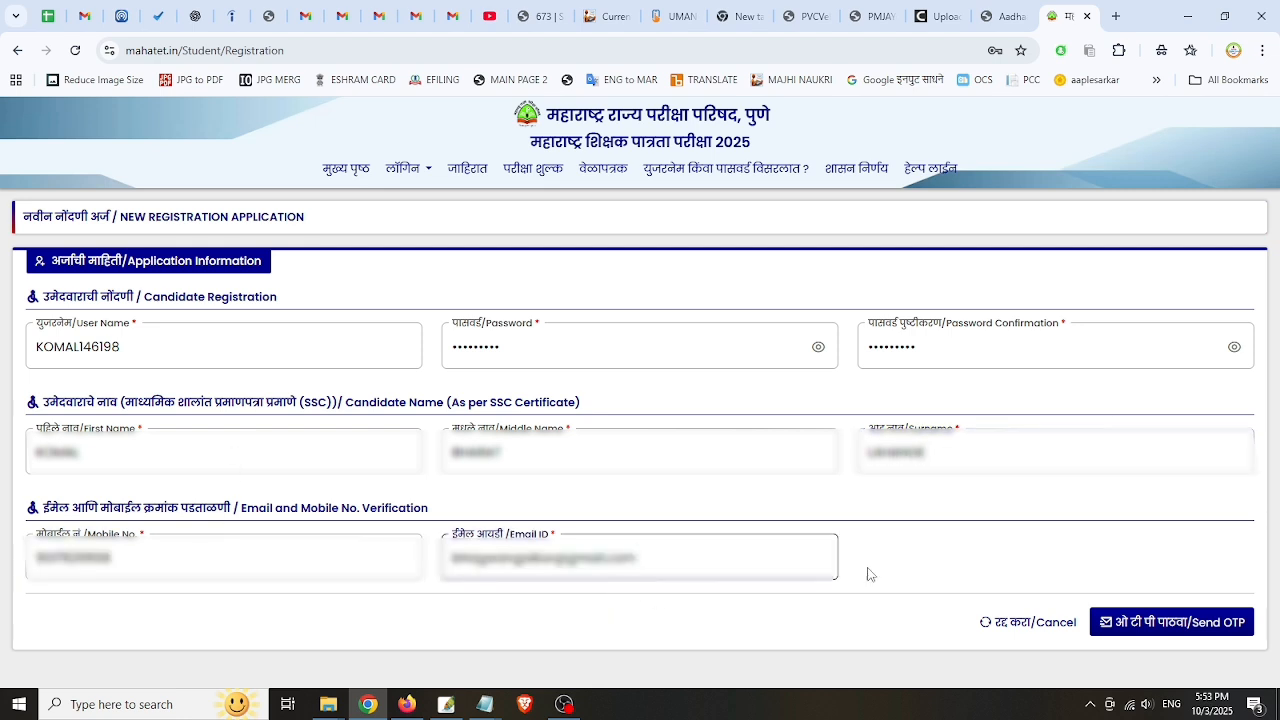
{"action": "left_click", "coordinate": [870, 571]}
- Take a Lightshot screenshot of part of the form and copy it to the clipboard
{"action": "key", "text": "super+shift+s"}
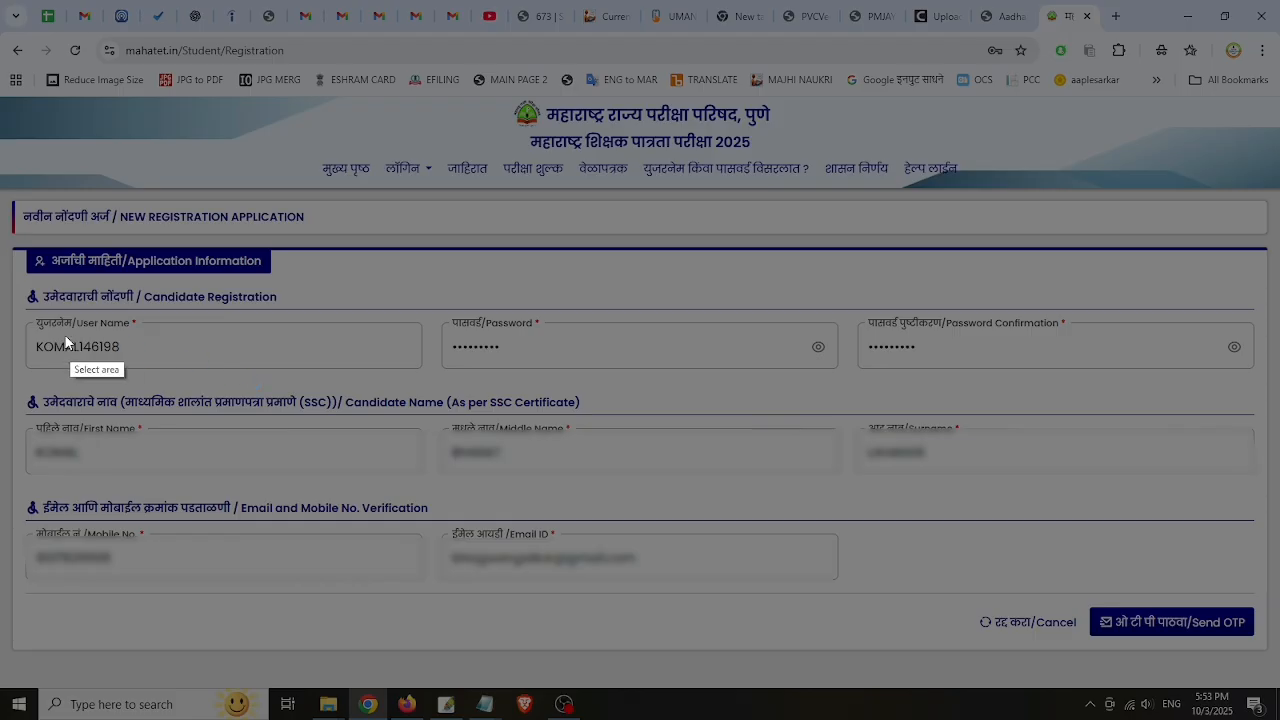
{"action": "left_click_drag", "start_coordinate": [413, 478], "coordinate": [470, 487]}
{"action": "key", "text": "ctrl+c"}
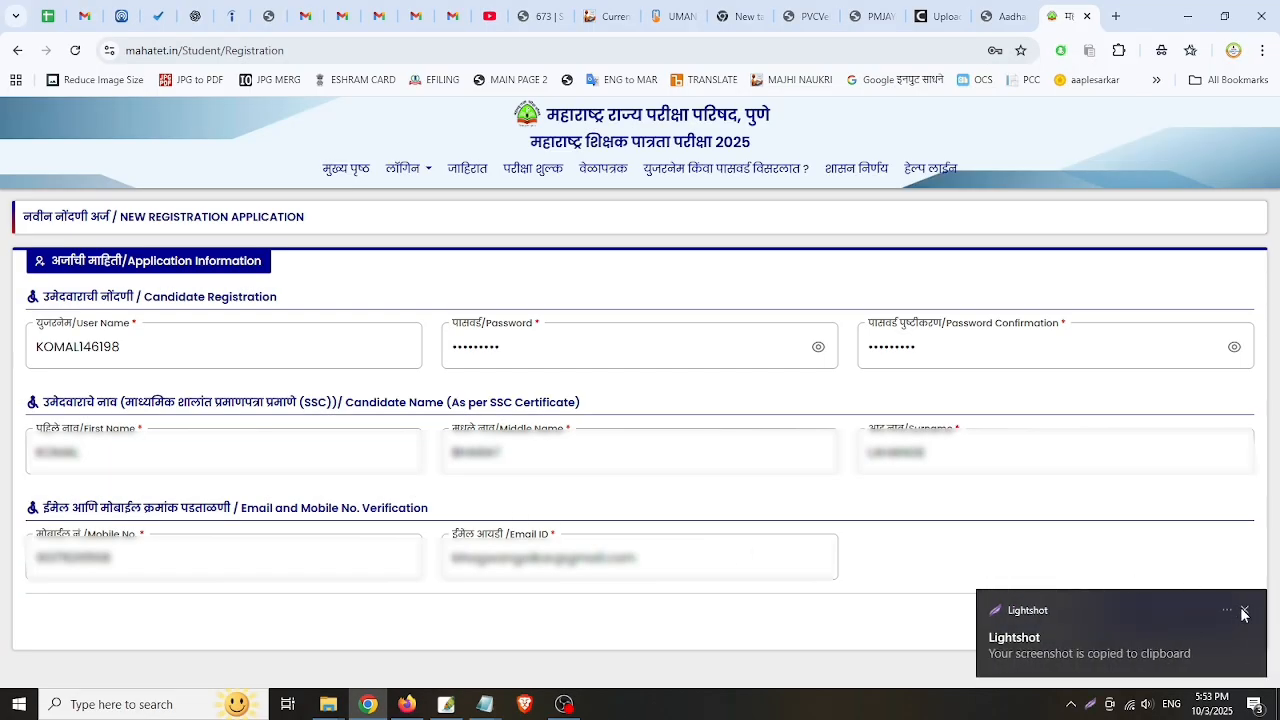
{"action": "left_click", "coordinate": [1244, 609]}
- Send the OTP, enter the six-digit mobile OTP, submit registration, and capture the details dialog
{"action": "left_click", "coordinate": [1187, 624]}
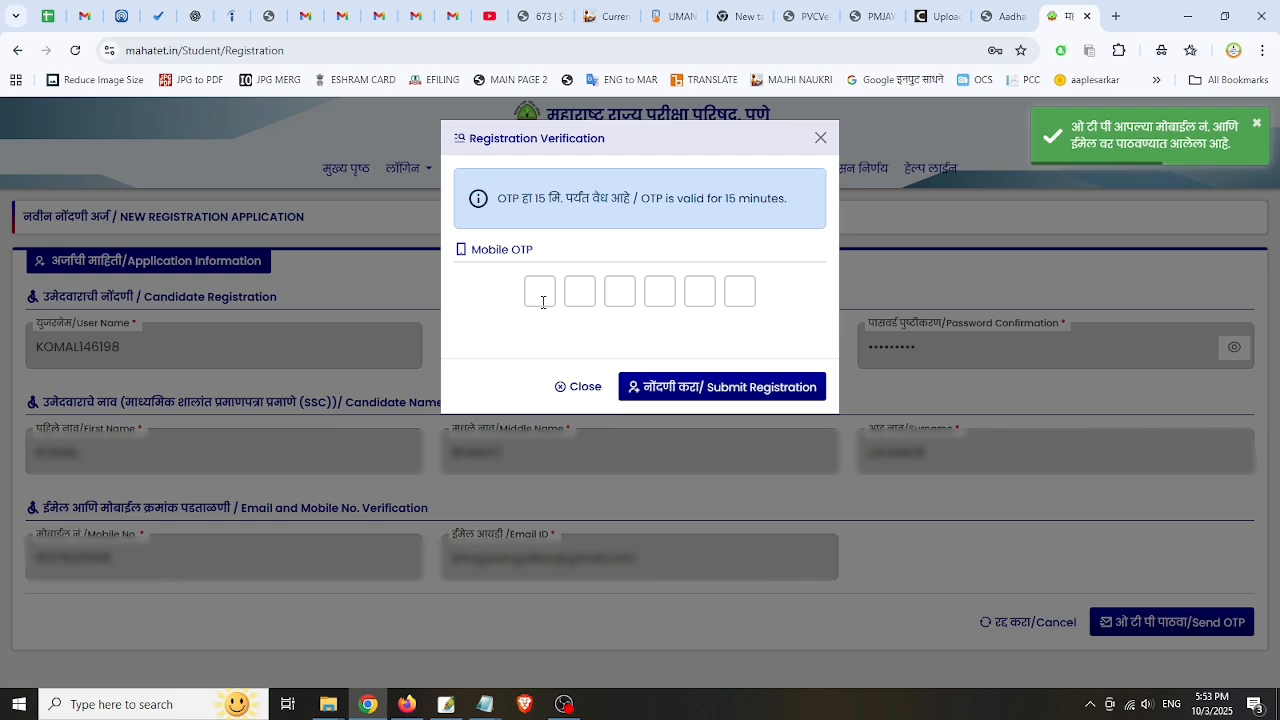
{"action": "left_click", "coordinate": [542, 302]}
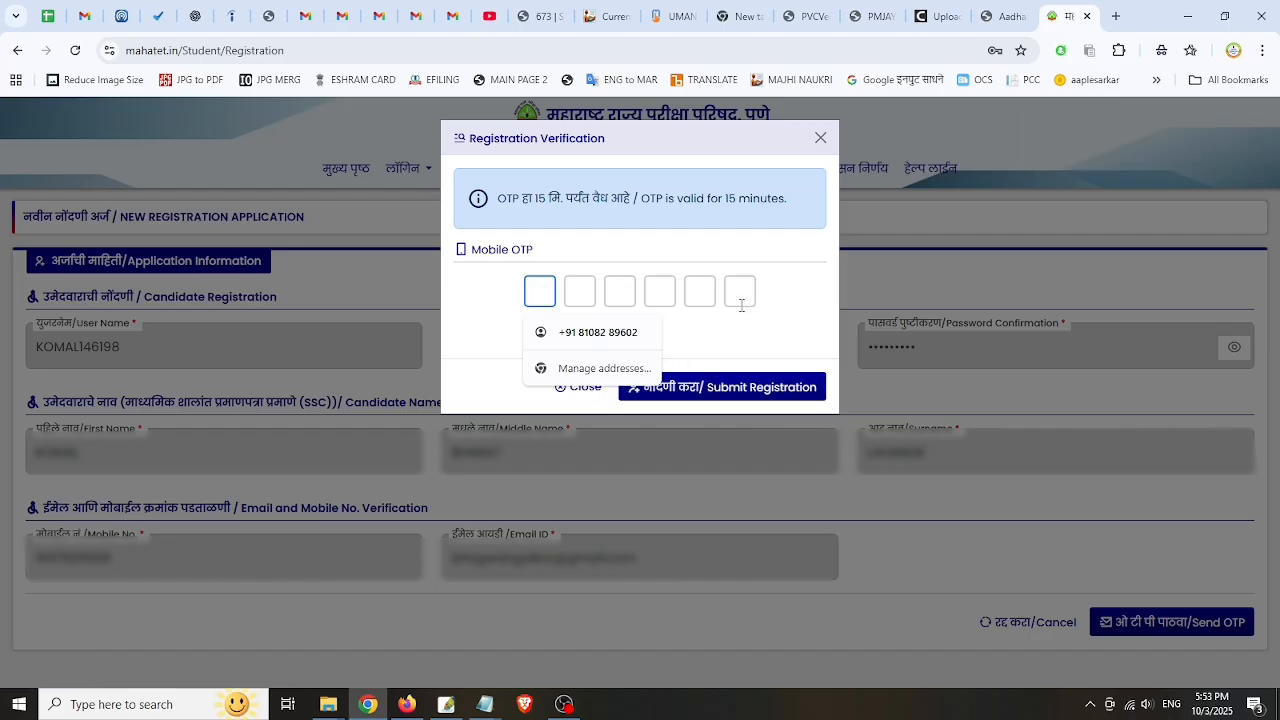
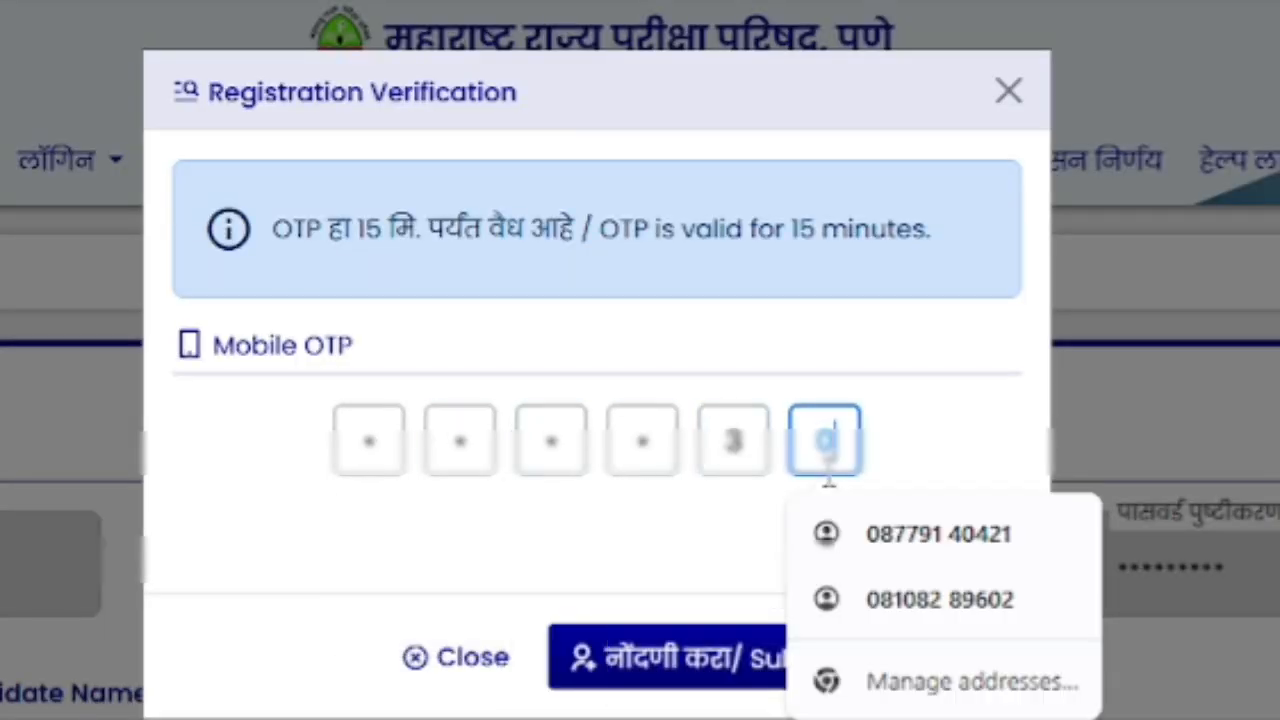
{"action": "left_click", "coordinate": [648, 660]}
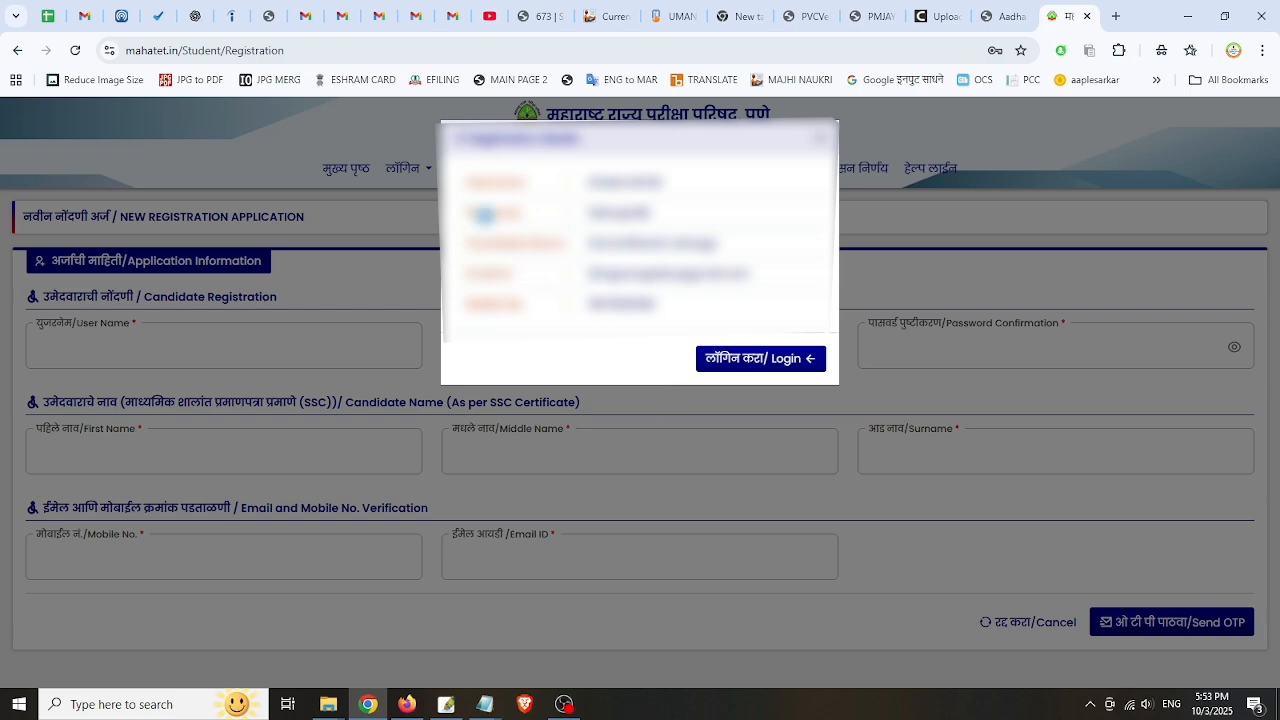
{"action": "key", "text": "Print"}
{"action": "left_click_drag", "start_coordinate": [446, 120], "coordinate": [808, 332]}
- On the candidate login page, enter the new user name, keep the password, and type the captcha
{"action": "key", "text": "ctrl+c"}
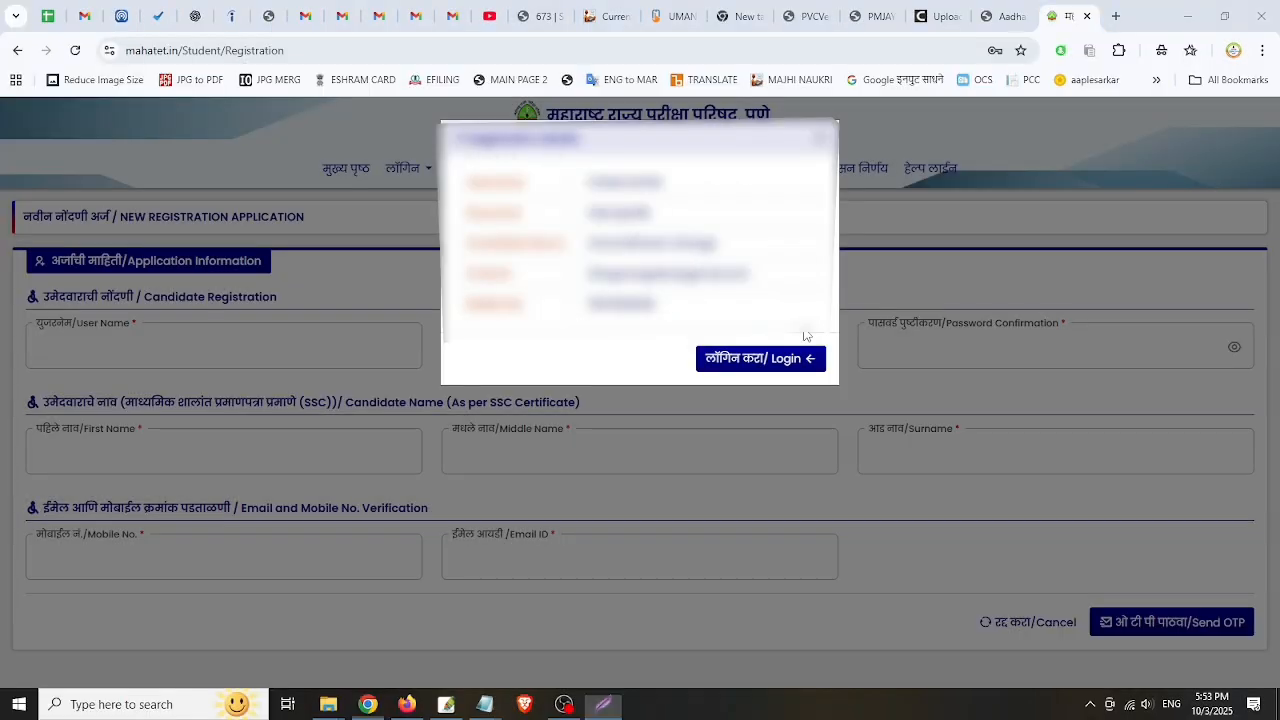
{"action": "left_click", "coordinate": [745, 362]}
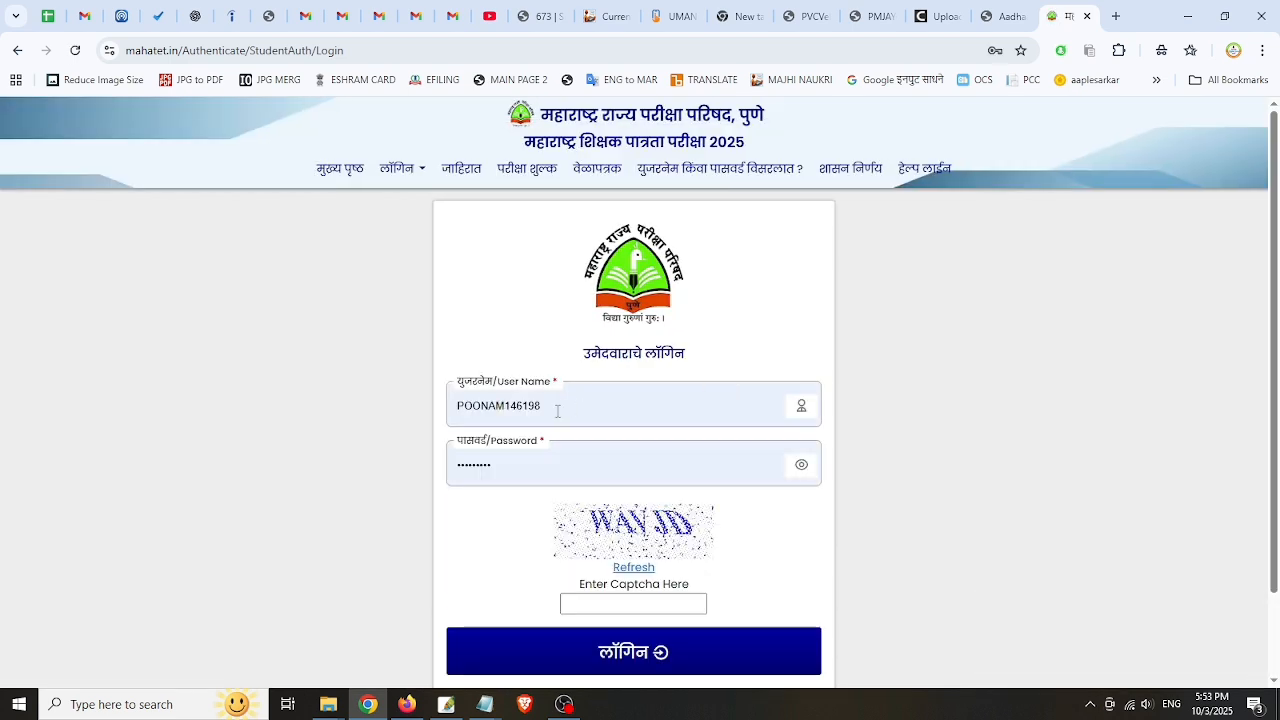
{"action": "double_click", "coordinate": [555, 410]}
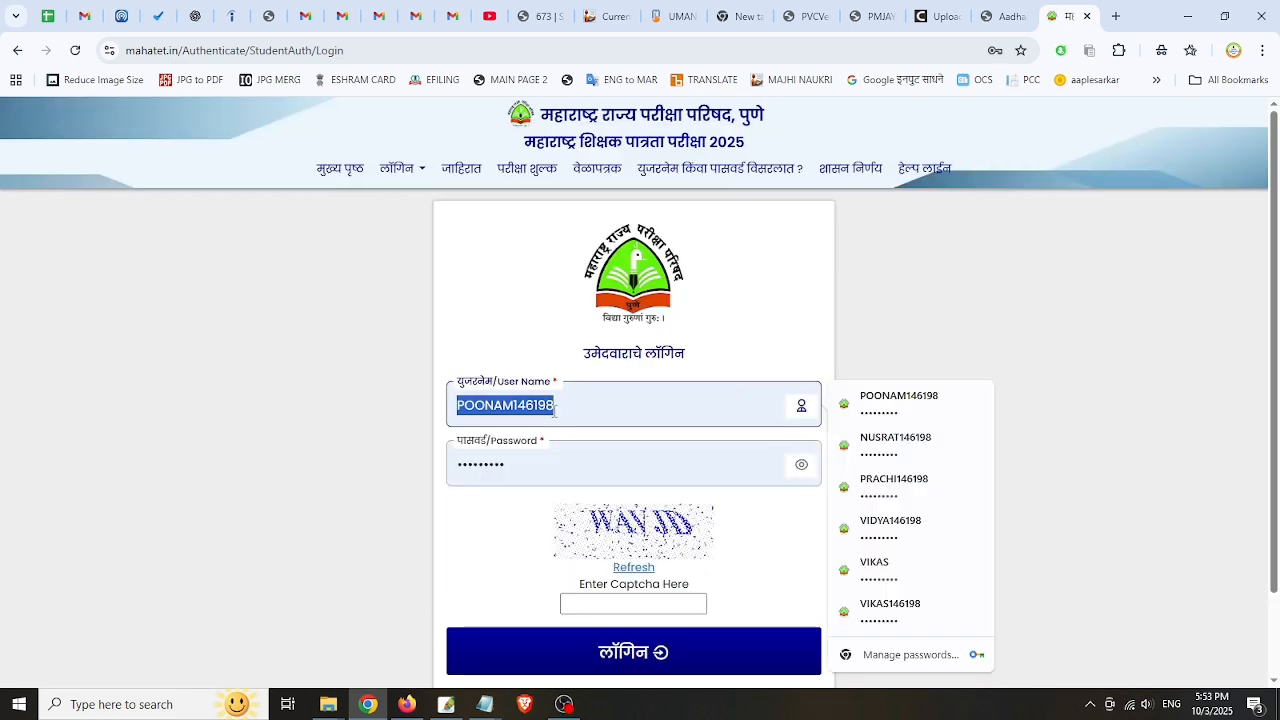
{"action": "type", "text": "KOMAL"}
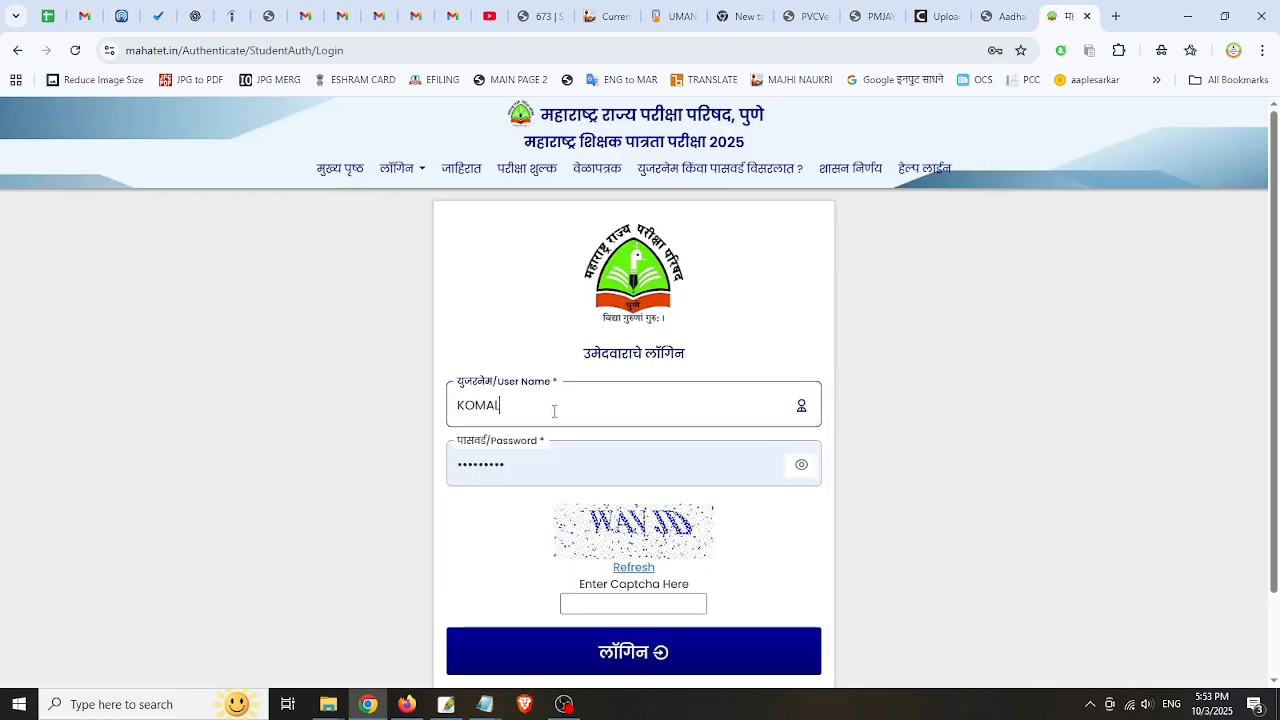
{"action": "type", "text": "146198"}
{"action": "key", "text": "Tab"}
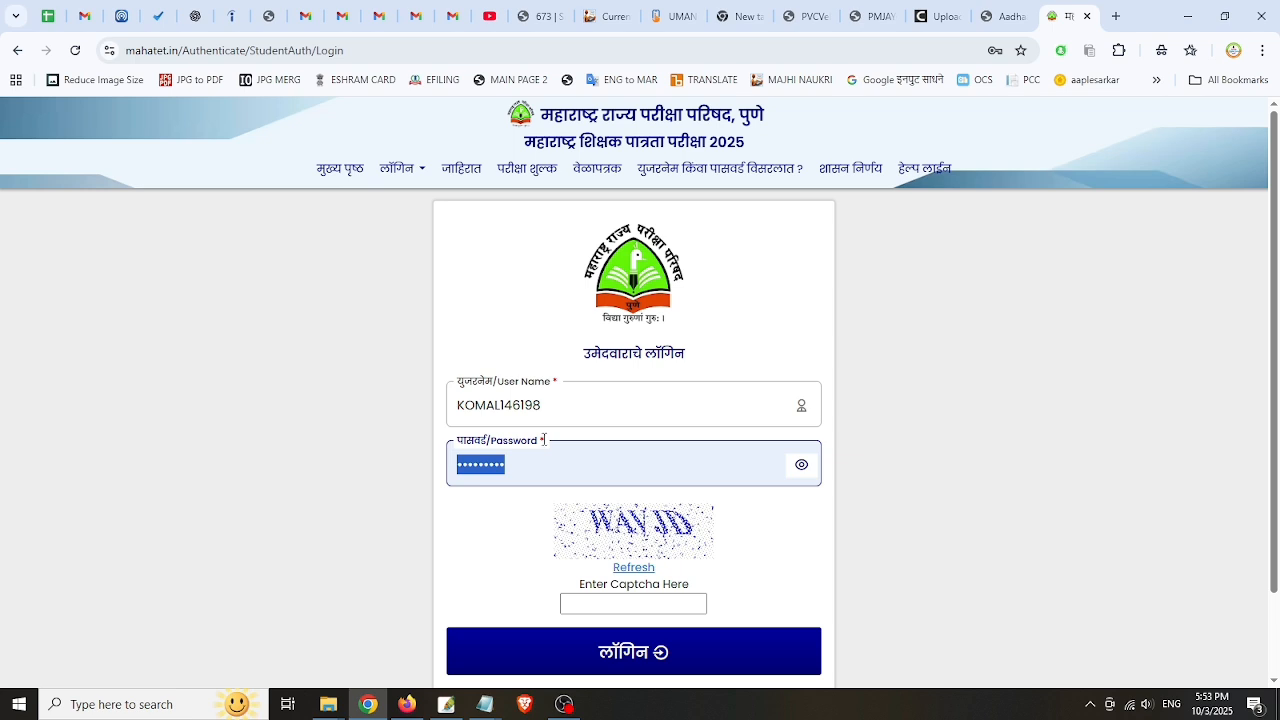
{"action": "key", "text": "Tab"}
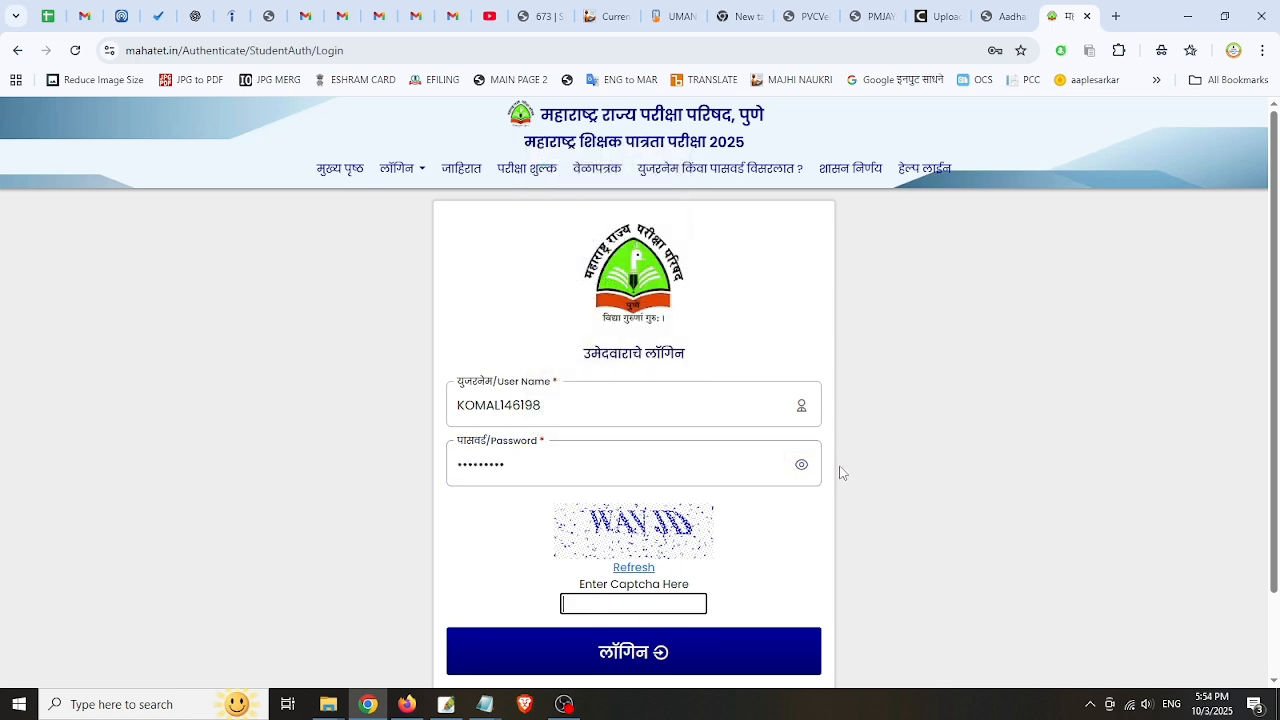
{"action": "type", "text": "WAVJD"}
- Log in, then in Personal Information enter the mother's name and set Name Changed to No
{"action": "left_click", "coordinate": [632, 668]}
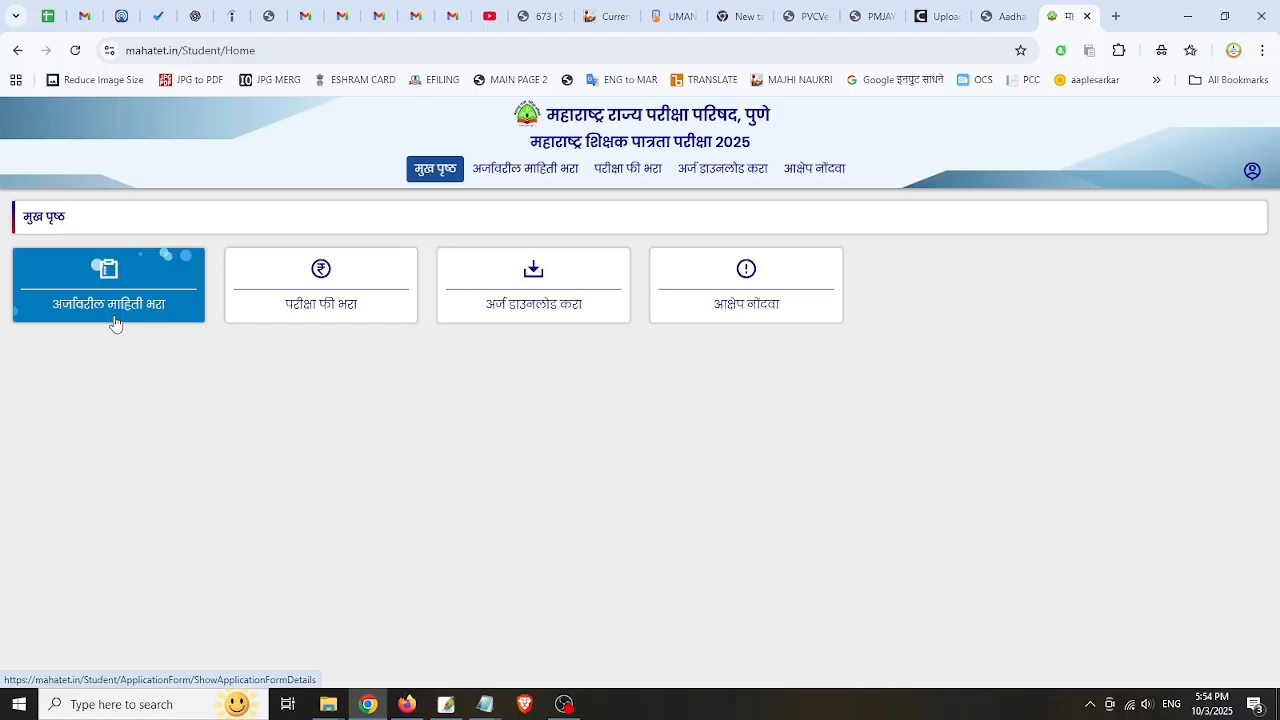
{"action": "left_click", "coordinate": [115, 323]}
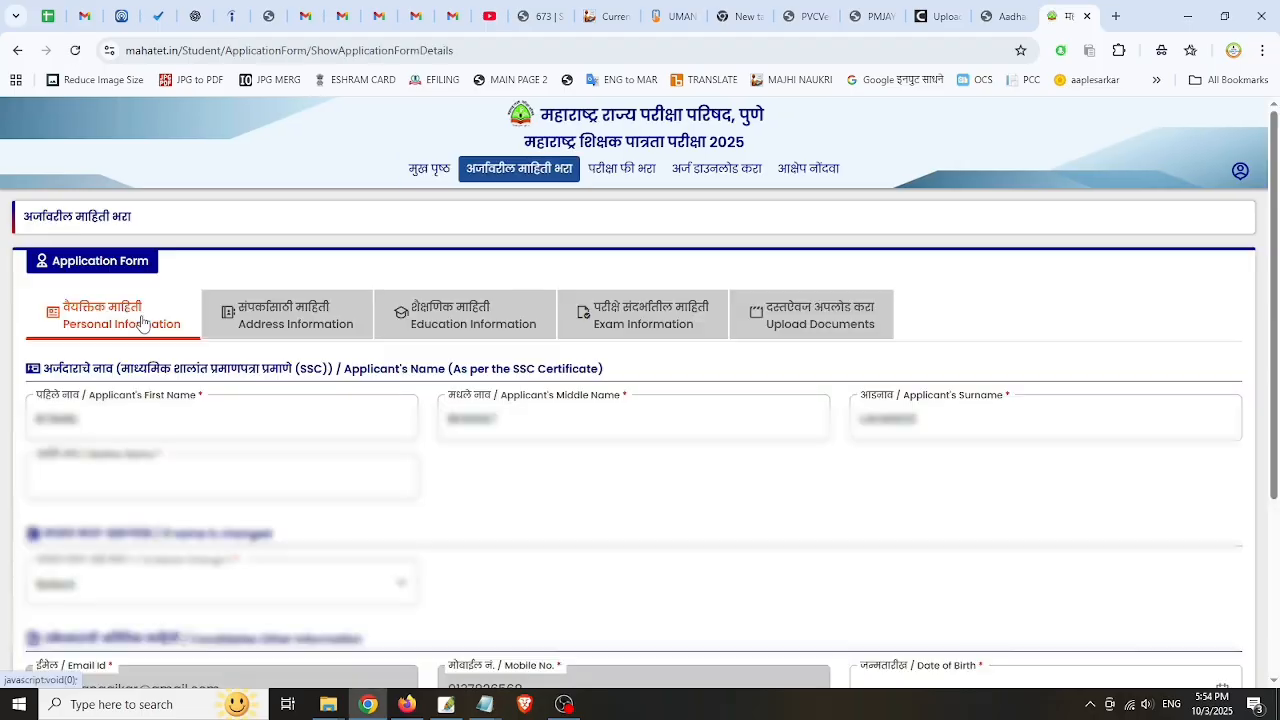
{"action": "scroll", "coordinate": [200, 380], "scroll_direction": "down", "scroll_amount": 1}
{"action": "left_click", "coordinate": [228, 404]}
{"action": "type", "text": "BHARTI"}
{"action": "scroll", "coordinate": [228, 404], "scroll_direction": "down", "scroll_amount": 1}
{"action": "left_click", "coordinate": [231, 430]}
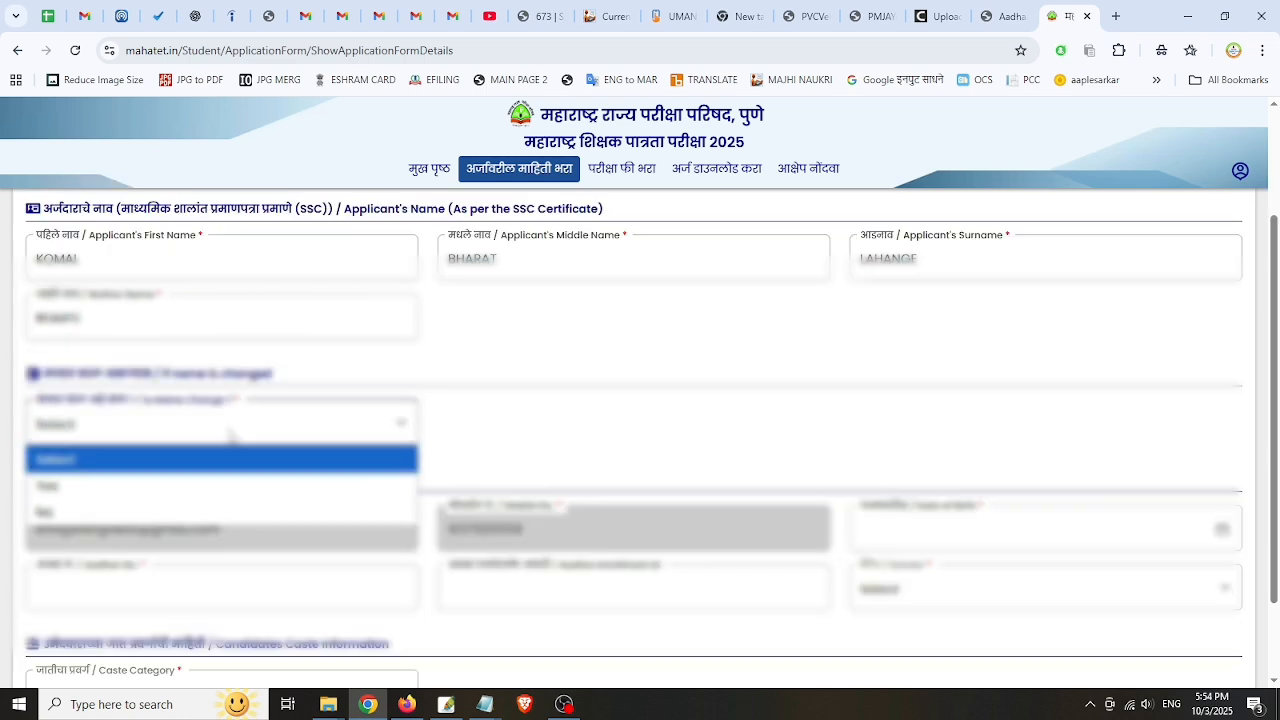
{"action": "left_click", "coordinate": [117, 511]}
- Enter the Aadhaar number, choose the gender, and pick the date of birth
{"action": "scroll", "coordinate": [120, 505], "scroll_direction": "down", "scroll_amount": 2}
{"action": "left_click", "coordinate": [132, 489]}
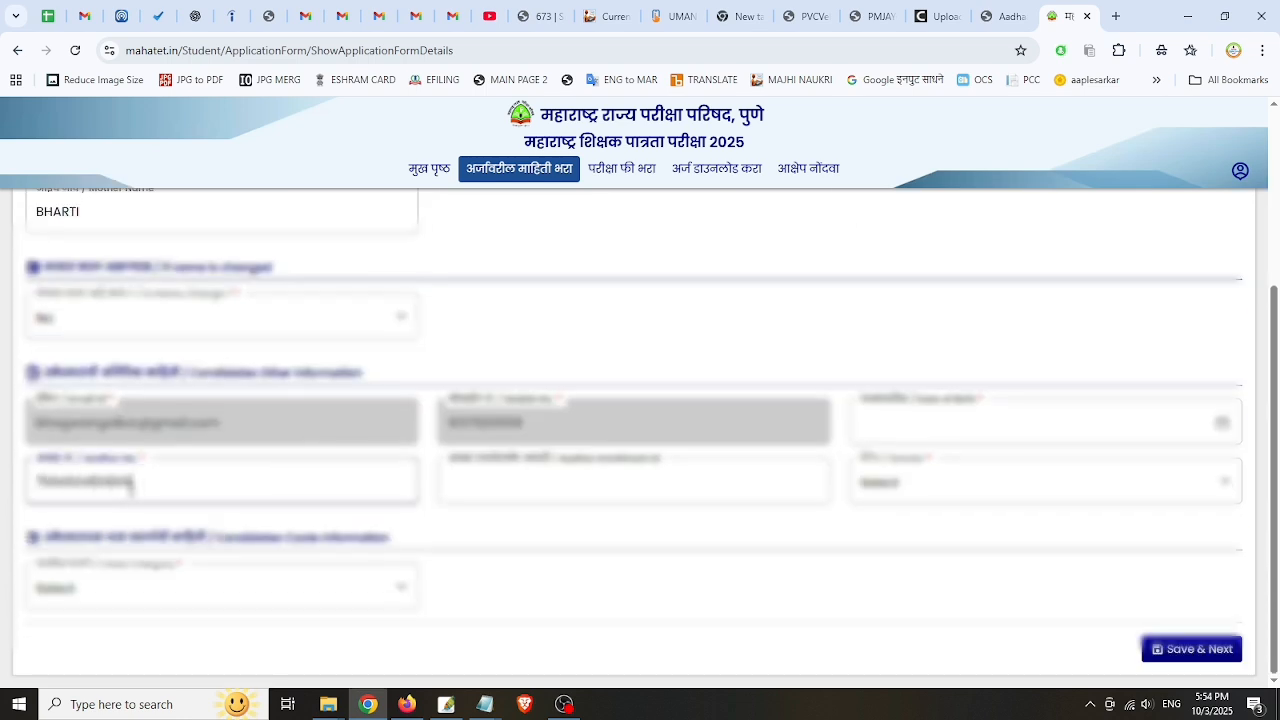
{"action": "left_click", "coordinate": [886, 488]}
{"action": "left_click", "coordinate": [886, 545]}
{"action": "left_click", "coordinate": [997, 427]}
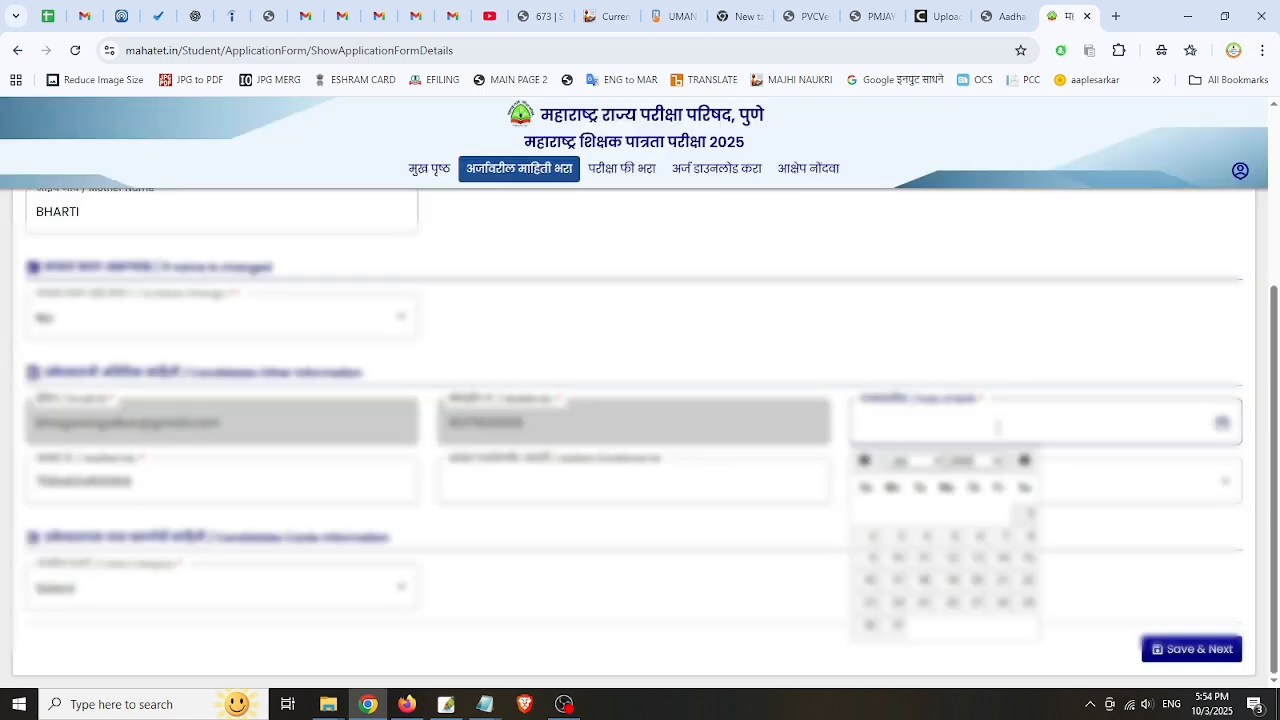
{"action": "left_click", "coordinate": [974, 461]}
{"action": "left_click", "coordinate": [966, 383]}
{"action": "left_click", "coordinate": [914, 461]}
{"action": "left_click", "coordinate": [908, 250]}
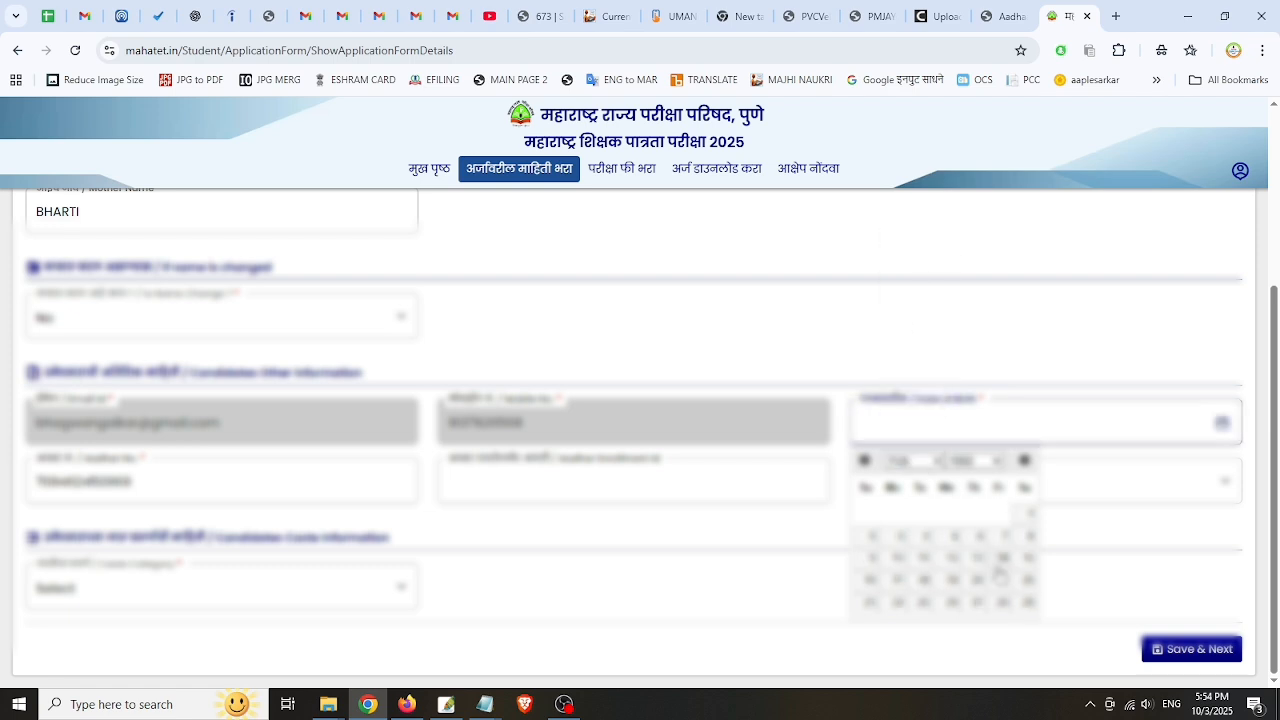
{"action": "left_click", "coordinate": [998, 562]}
- Choose ST category, enter the caste certificate number and an August 2009 issue date, then Save & Next
{"action": "left_click", "coordinate": [158, 596]}
{"action": "left_click", "coordinate": [120, 311]}
{"action": "left_click", "coordinate": [625, 590]}
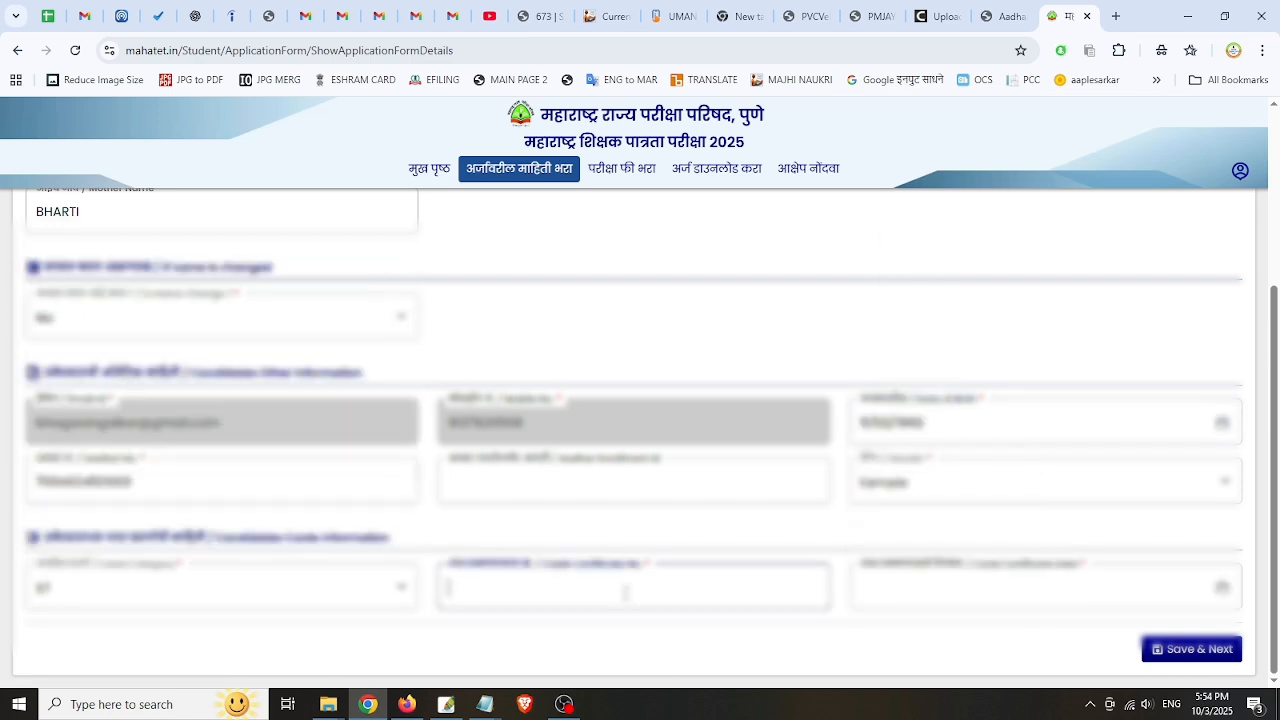
{"action": "type", "text": "836"}
{"action": "left_click", "coordinate": [978, 597]}
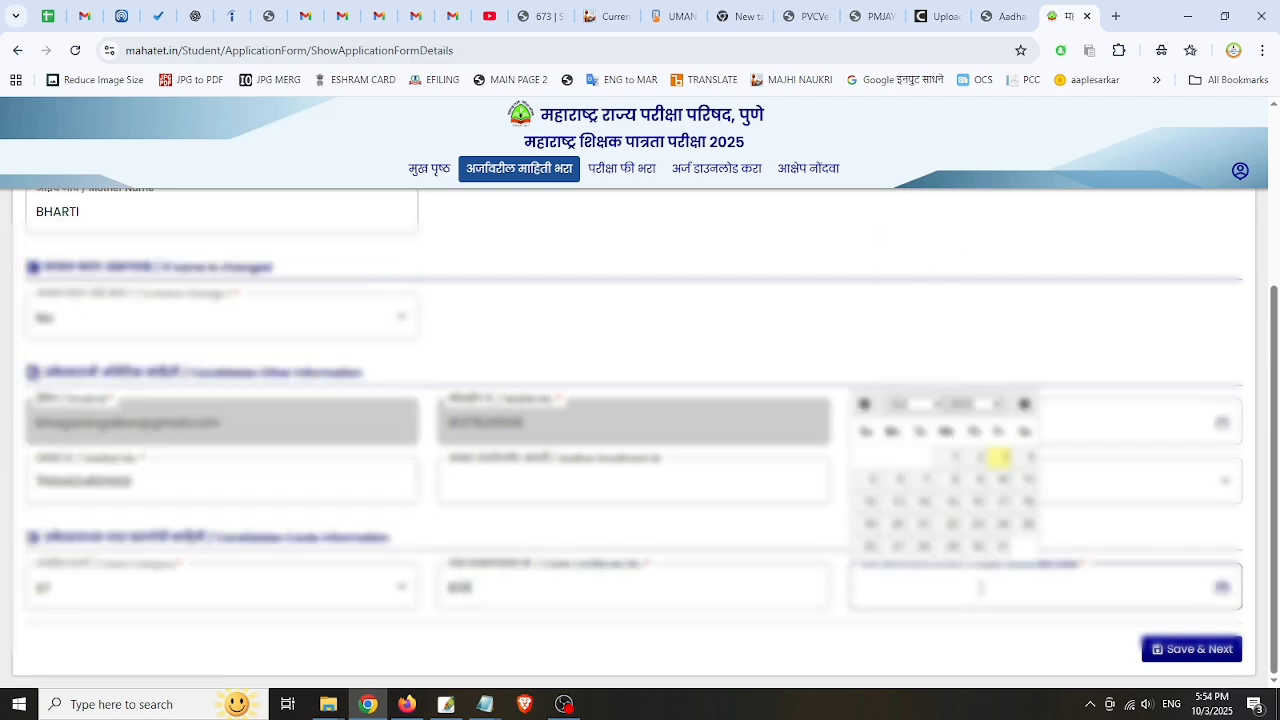
{"action": "left_click", "coordinate": [974, 404]}
{"action": "left_click", "coordinate": [966, 78]}
{"action": "left_click", "coordinate": [914, 405]}
{"action": "left_click", "coordinate": [917, 560]}
{"action": "left_click", "coordinate": [902, 548]}
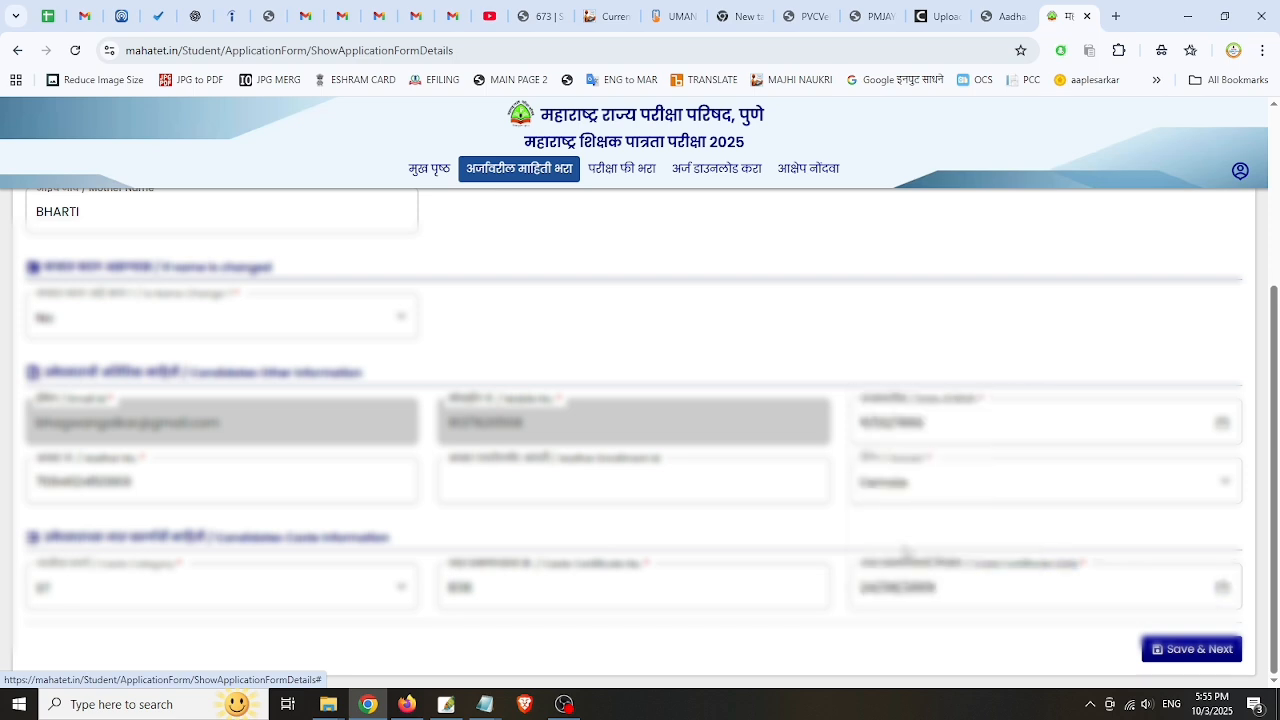
{"action": "left_click", "coordinate": [1172, 662]}
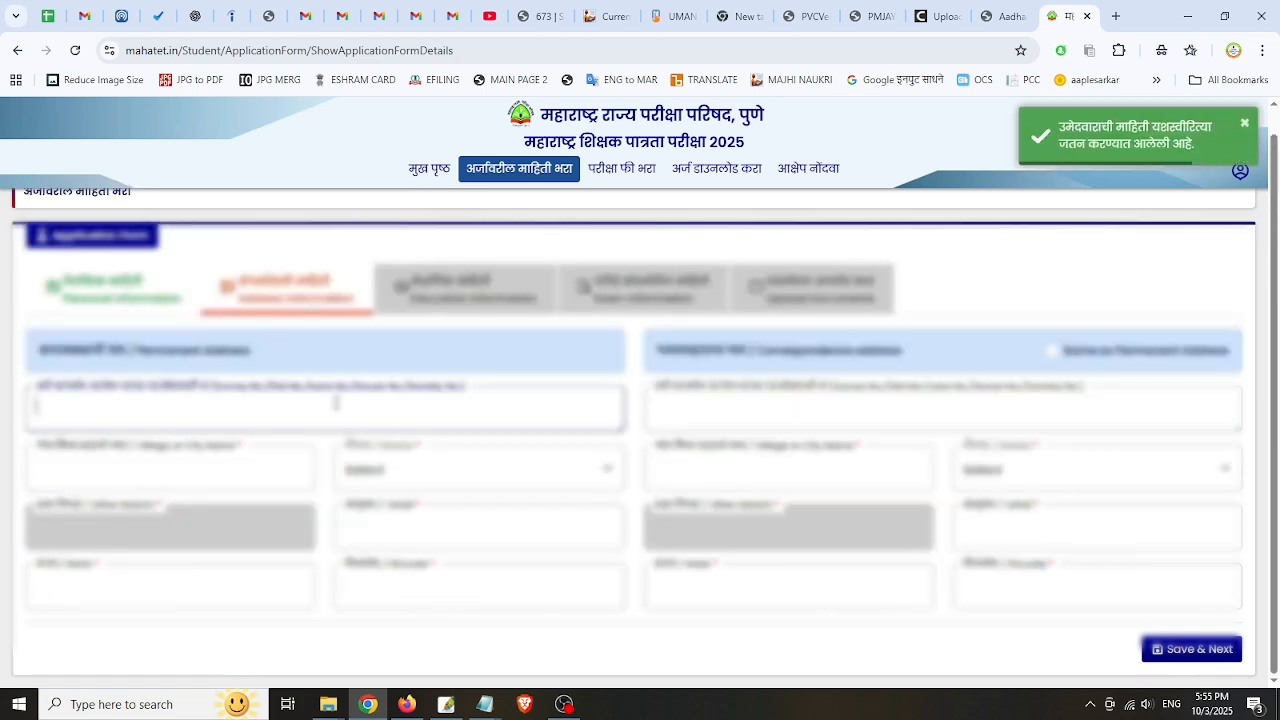
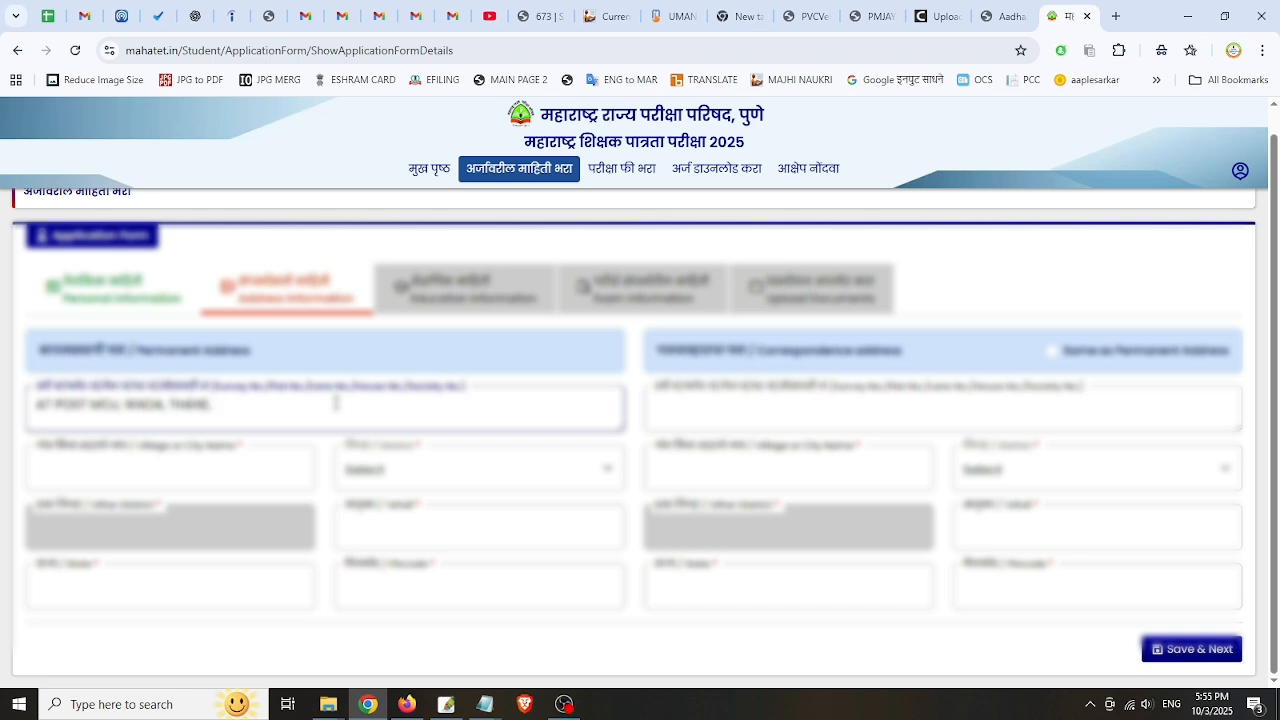
- Enter the permanent address and village/city, and choose Thane as the district
{"action": "key", "text": "Tab"}
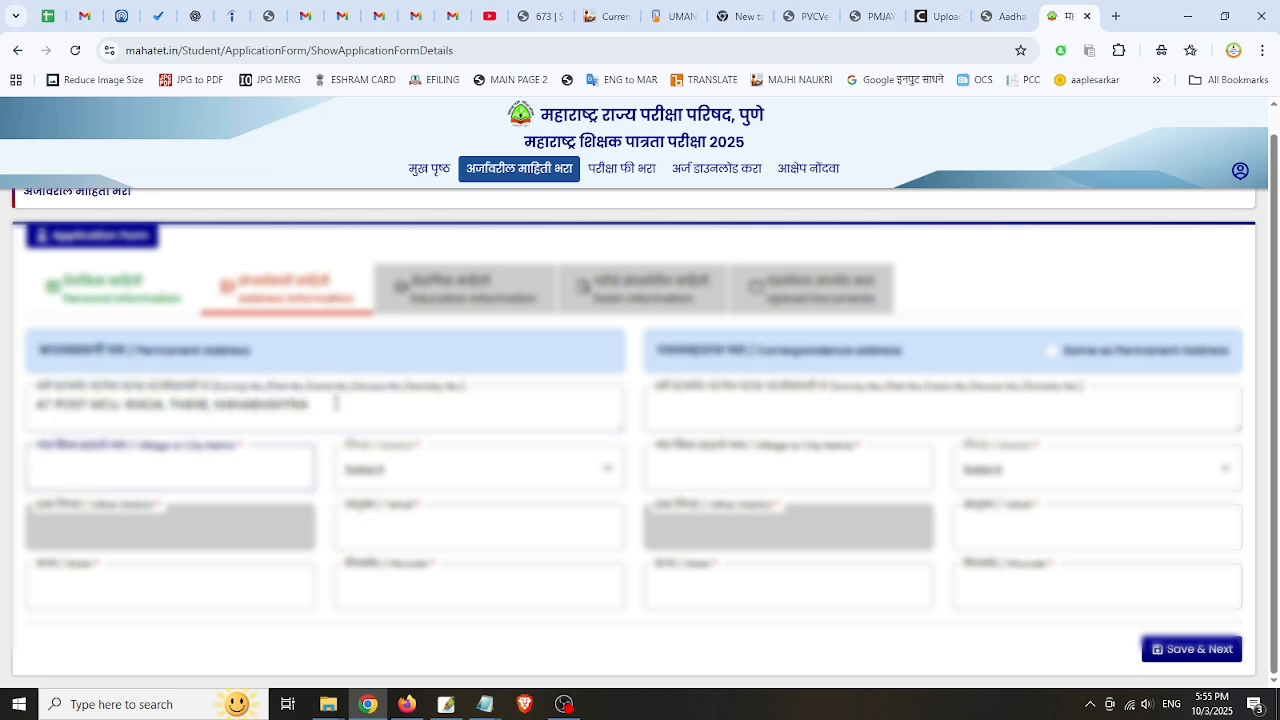
{"action": "type", "text": "THANE"}
{"action": "left_click", "coordinate": [396, 463]}
{"action": "left_click", "coordinate": [442, 253]}
{"action": "type", "text": "THANE"}
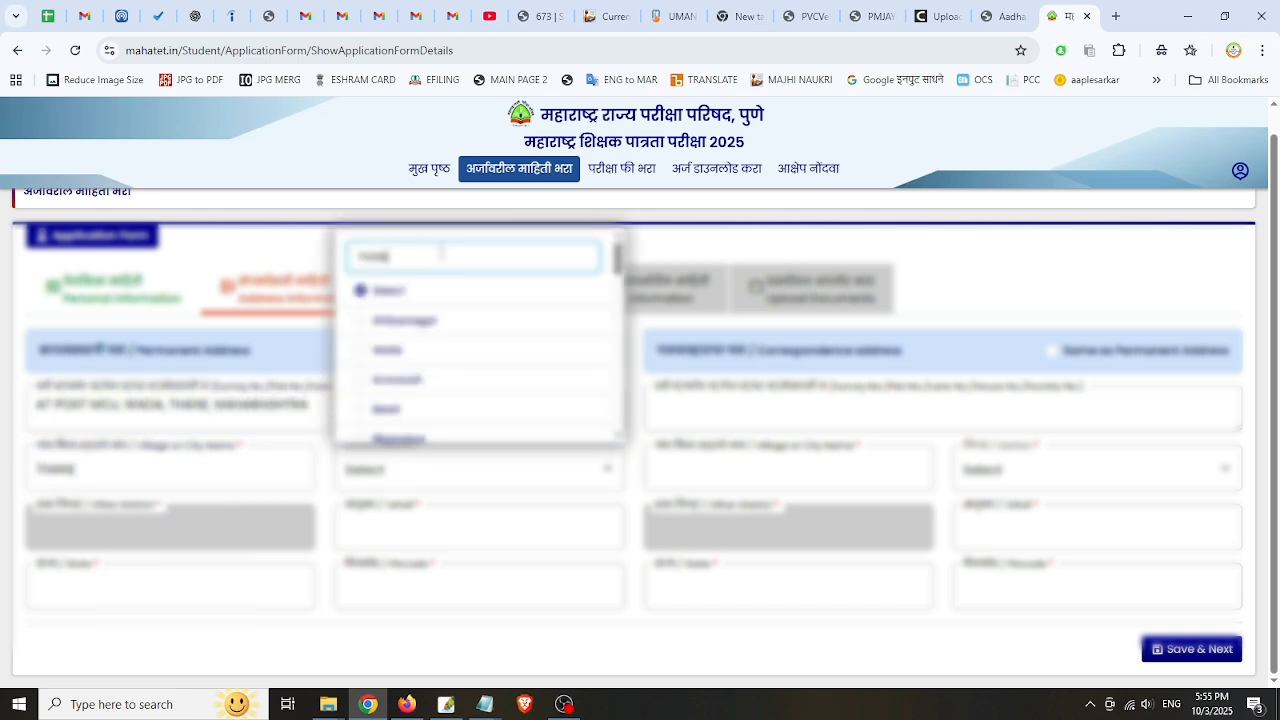
{"action": "left_click", "coordinate": [384, 436]}
- Enter the taluka and pincode, and tick Same as Permanent Address for correspondence
{"action": "left_click", "coordinate": [404, 533]}
{"action": "type", "text": "WADA"}
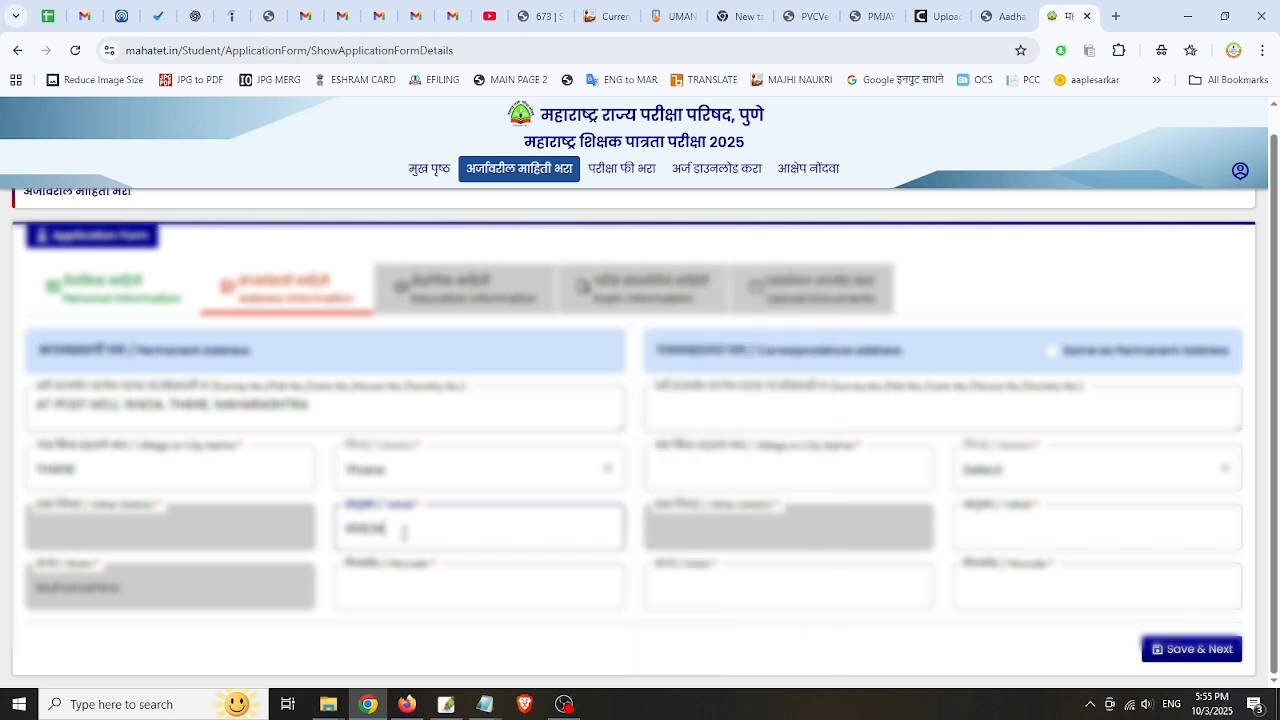
{"action": "key", "text": "Tab"}
{"action": "key", "text": "Tab"}
{"action": "type", "text": "421303"}
{"action": "key", "text": "Tab"}
{"action": "left_click", "coordinate": [1052, 351]}
- Save the address, then fill the SSC row: certificate, seat number, board, Mar-2009, 393 of 650
{"action": "left_click", "coordinate": [1178, 652]}
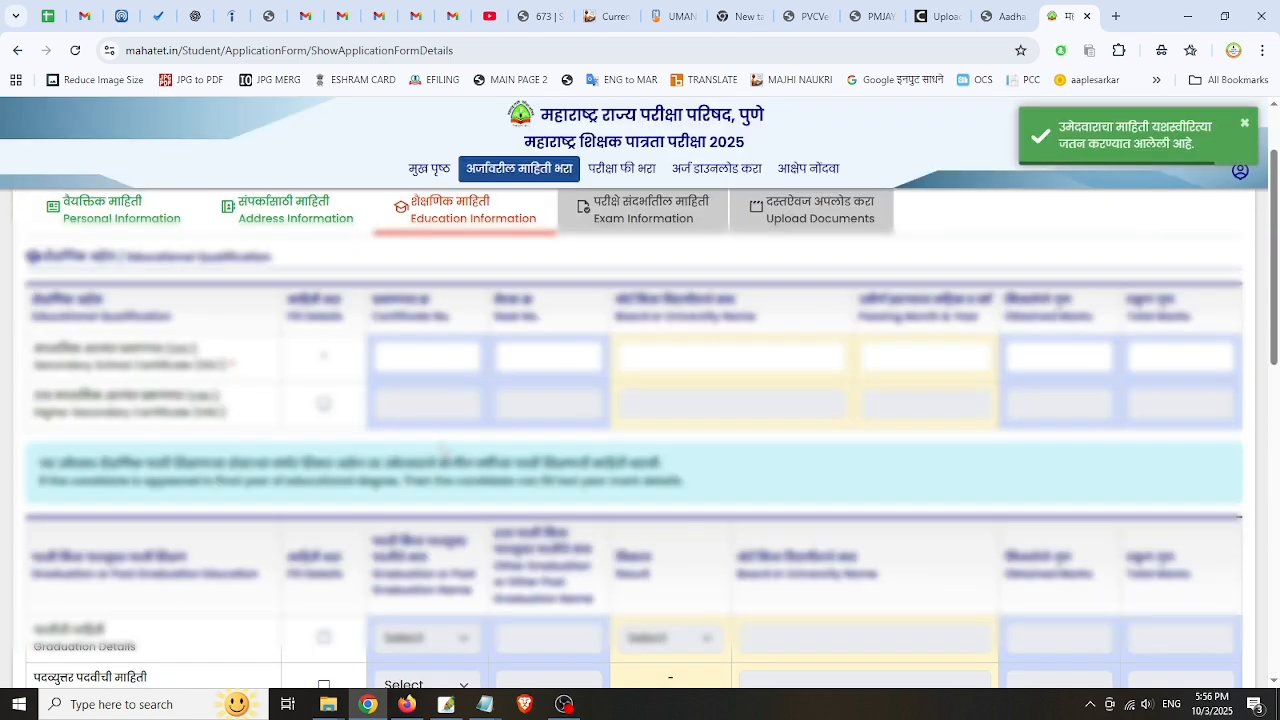
{"action": "left_click", "coordinate": [410, 358]}
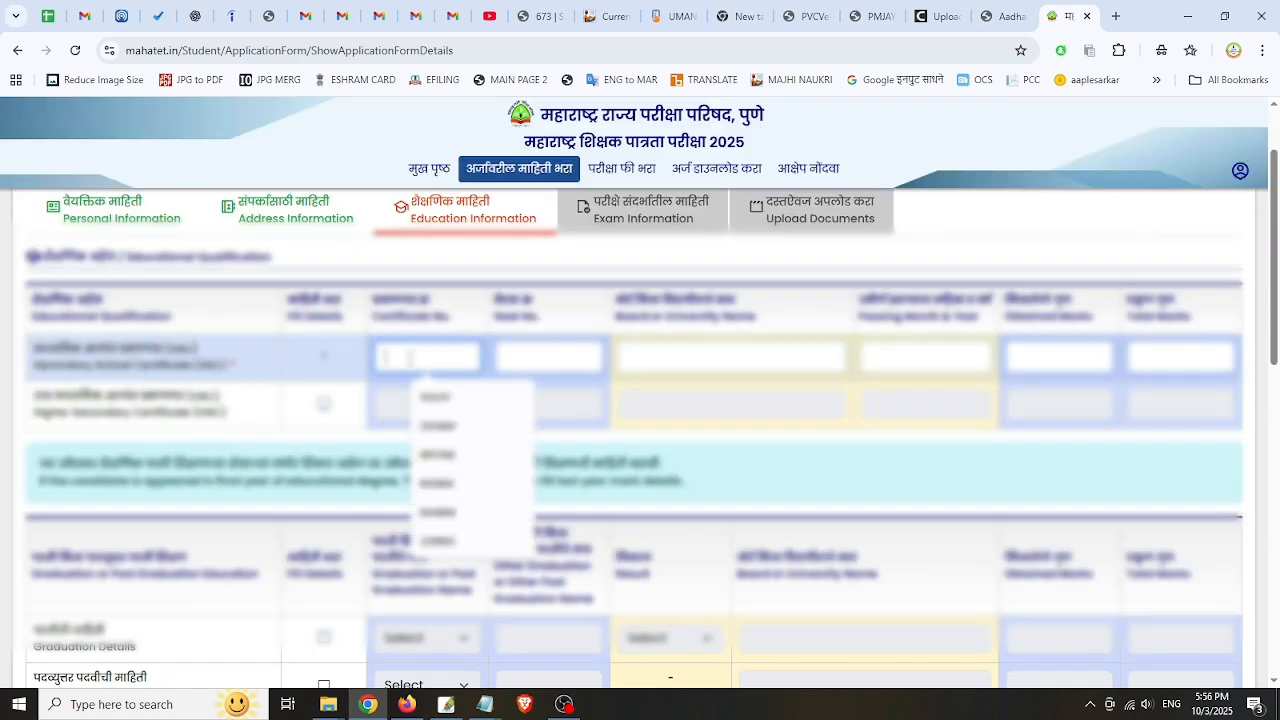
{"action": "left_click", "coordinate": [545, 364]}
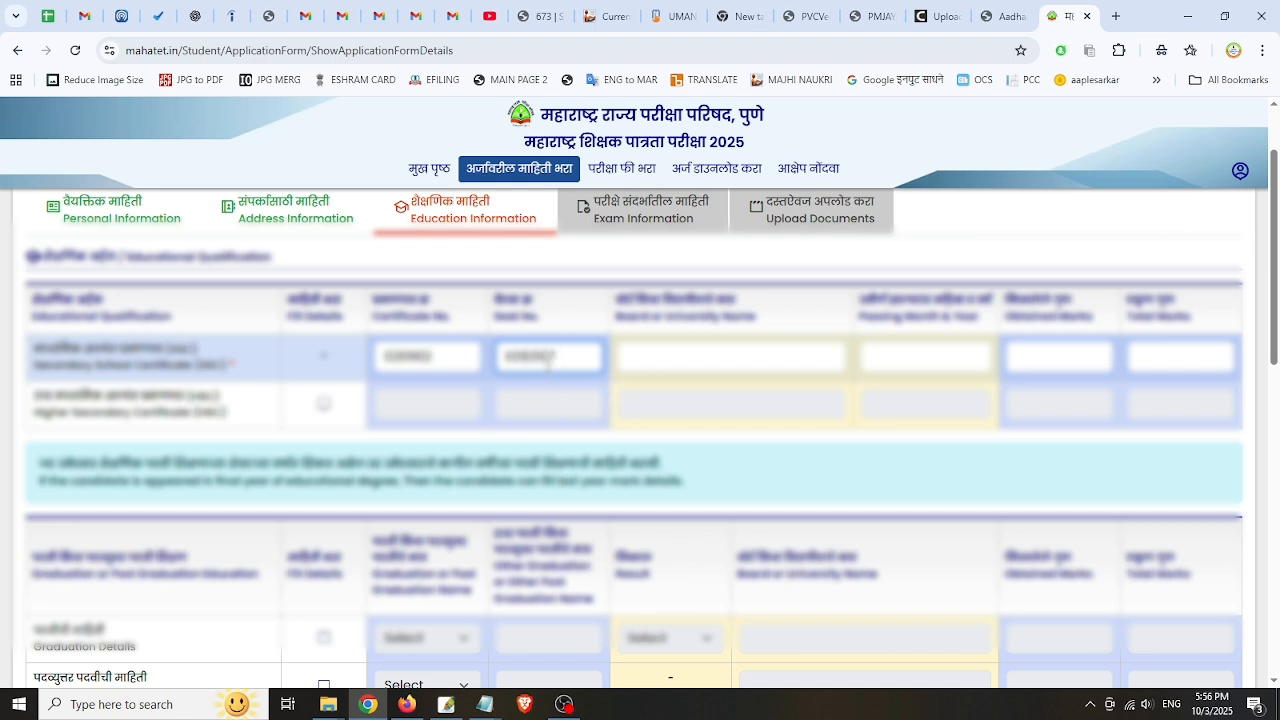
{"action": "left_click", "coordinate": [775, 360]}
{"action": "left_click", "coordinate": [794, 400]}
{"action": "left_click", "coordinate": [929, 355]}
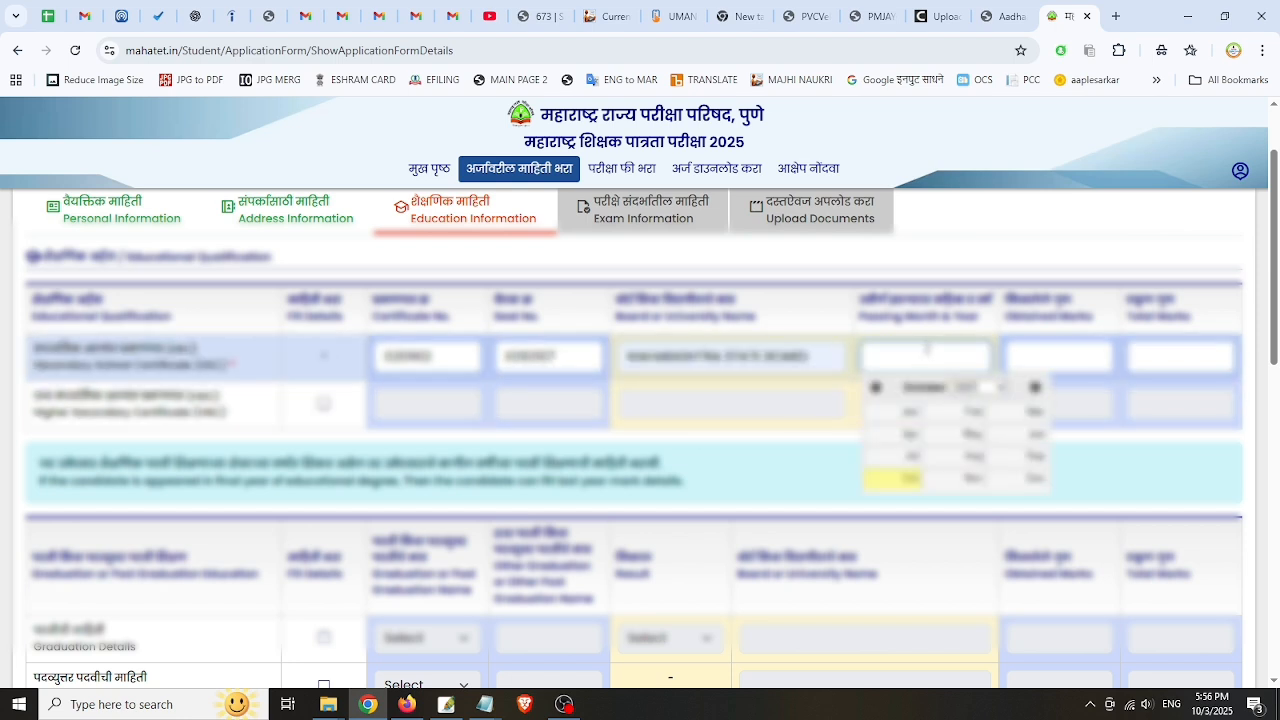
{"action": "left_click", "coordinate": [978, 387]}
{"action": "left_click", "coordinate": [966, 64]}
{"action": "left_click", "coordinate": [1034, 411]}
{"action": "left_click", "coordinate": [1054, 356]}
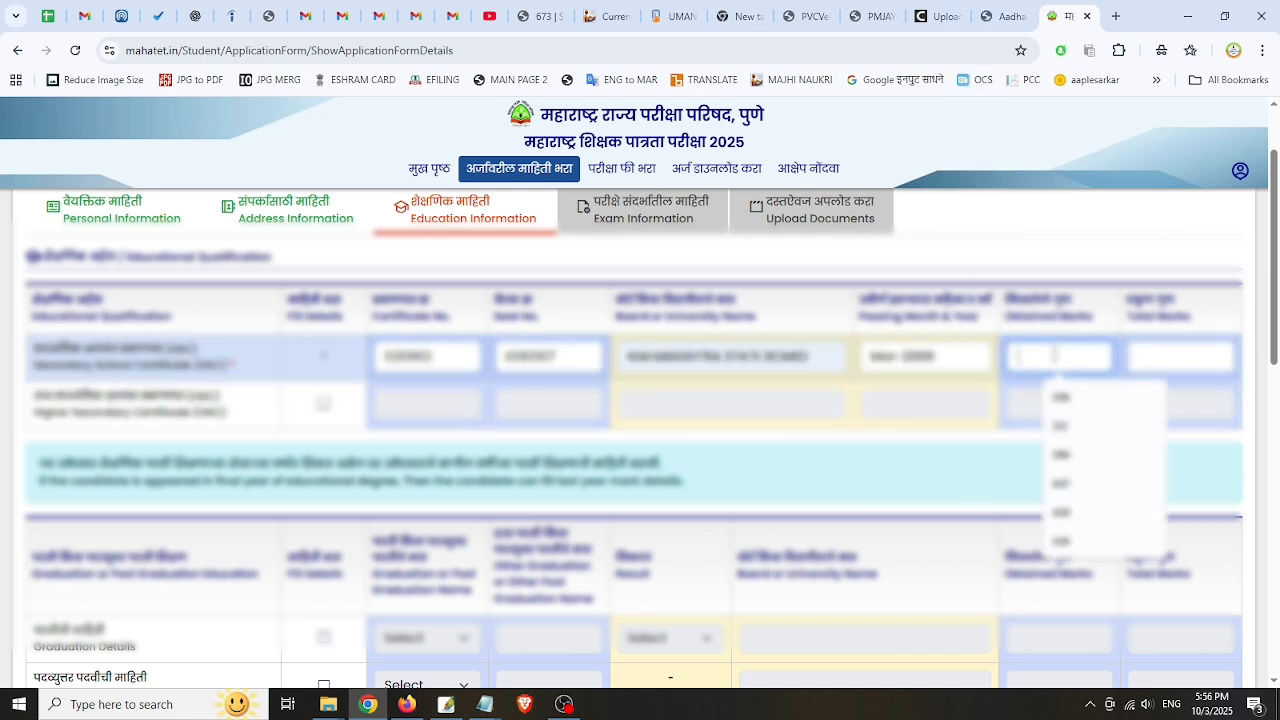
{"action": "type", "text": "393"}
{"action": "left_click", "coordinate": [1193, 357]}
{"action": "type", "text": "650"}
- Tick the HSC row and fill certificate, seat number, board, Feb-2011 and 597 obtained marks
{"action": "left_click", "coordinate": [323, 404]}
{"action": "left_click", "coordinate": [404, 405]}
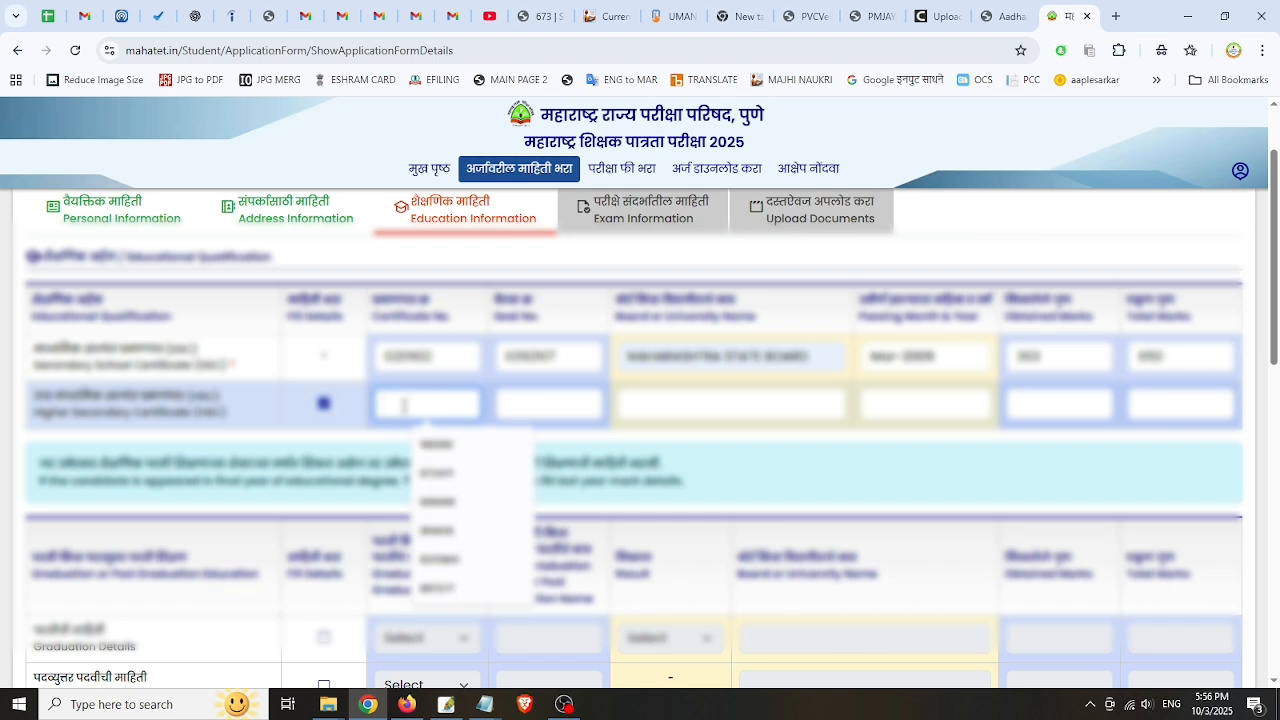
{"action": "left_click", "coordinate": [586, 403]}
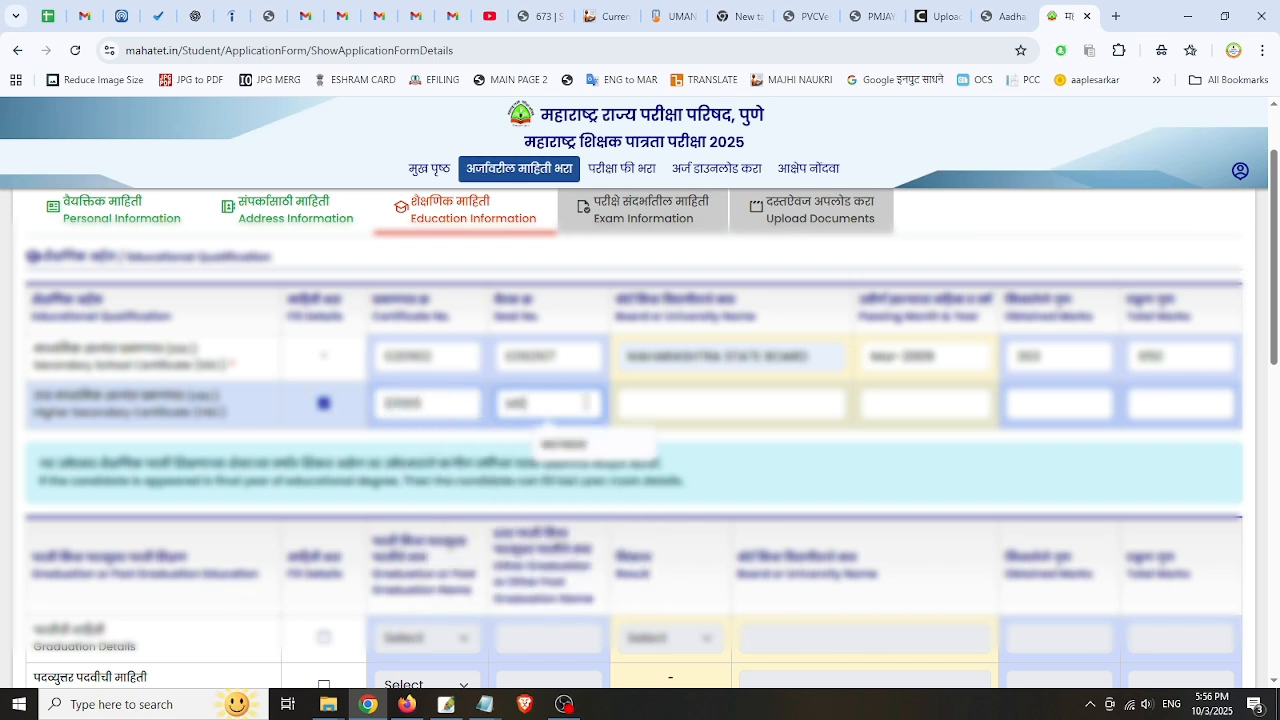
{"action": "left_click", "coordinate": [688, 403]}
{"action": "left_click", "coordinate": [782, 446]}
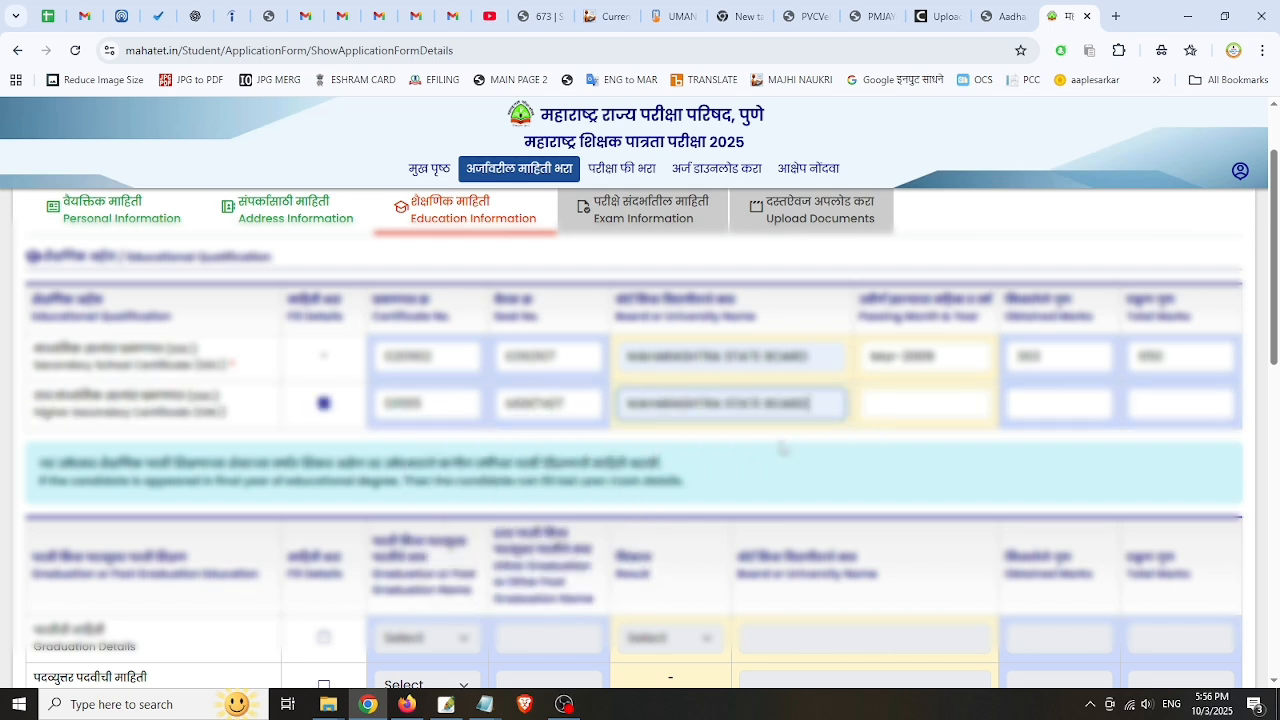
{"action": "left_click", "coordinate": [938, 406]}
{"action": "left_click", "coordinate": [970, 438]}
{"action": "left_click", "coordinate": [967, 147]}
{"action": "left_click", "coordinate": [964, 460]}
{"action": "left_click", "coordinate": [1058, 403]}
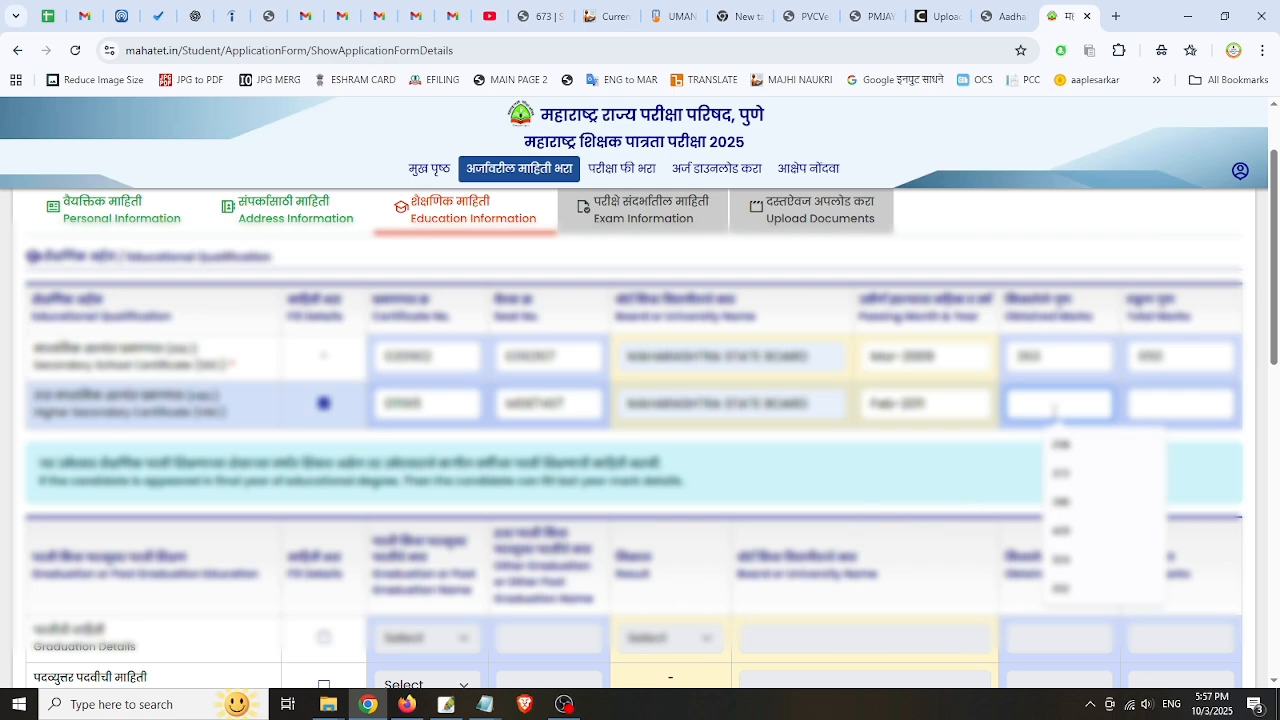
{"action": "type", "text": "597"}
{"action": "left_click", "coordinate": [1205, 404]}
- Add a D.Ed. diploma with result Passed from MAHARASHTRA STATE BOARD
{"action": "scroll", "coordinate": [1205, 404], "scroll_direction": "down", "scroll_amount": 4}
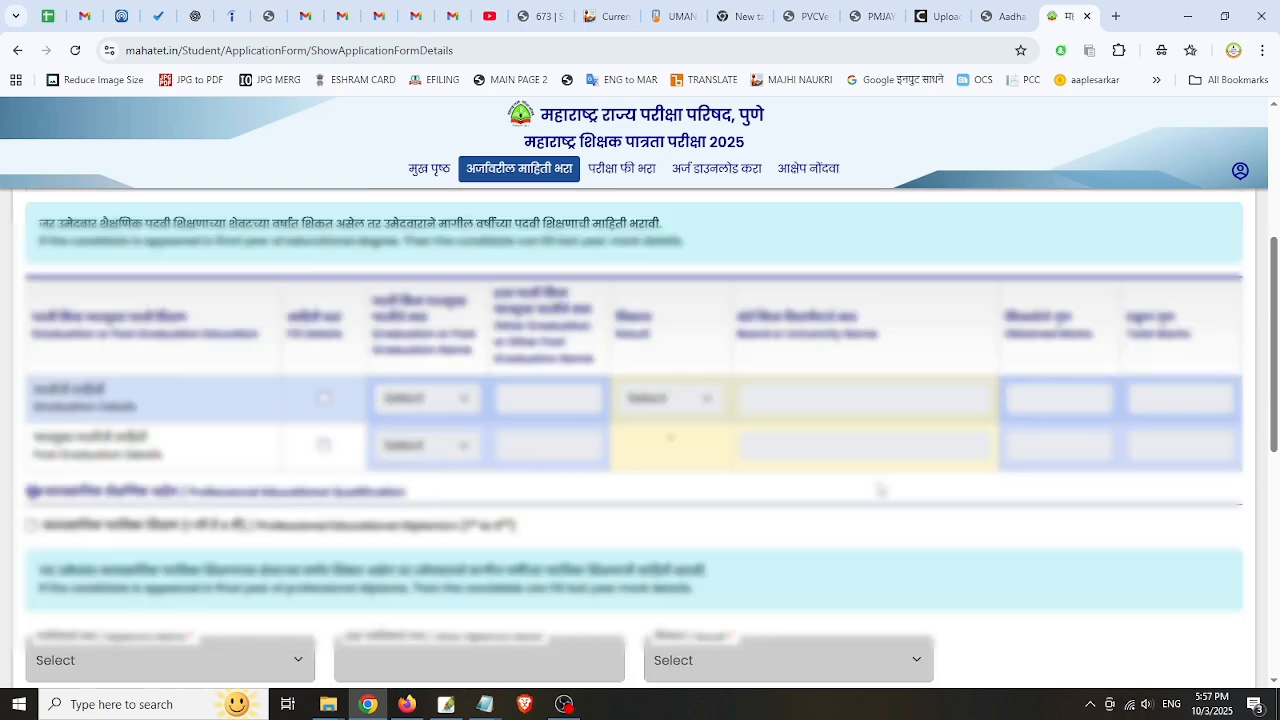
{"action": "left_click", "coordinate": [34, 366]}
{"action": "scroll", "coordinate": [345, 448], "scroll_direction": "down", "scroll_amount": 2}
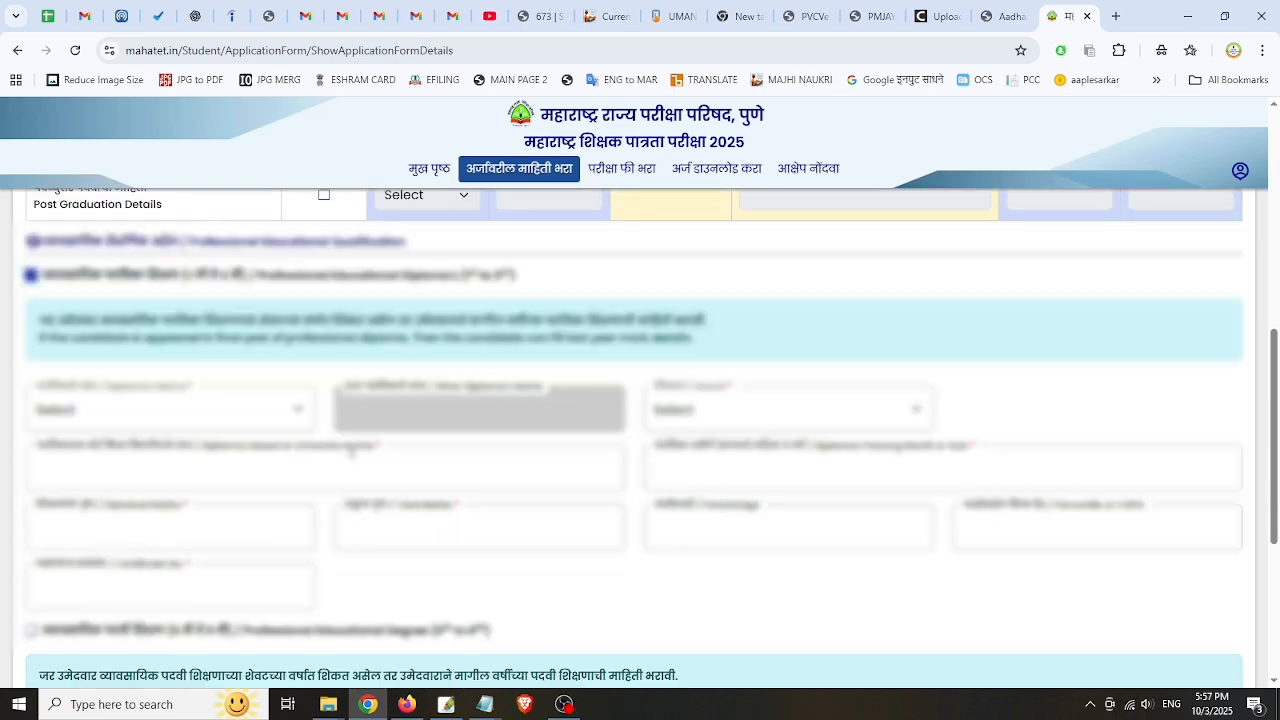
{"action": "left_click", "coordinate": [234, 337]}
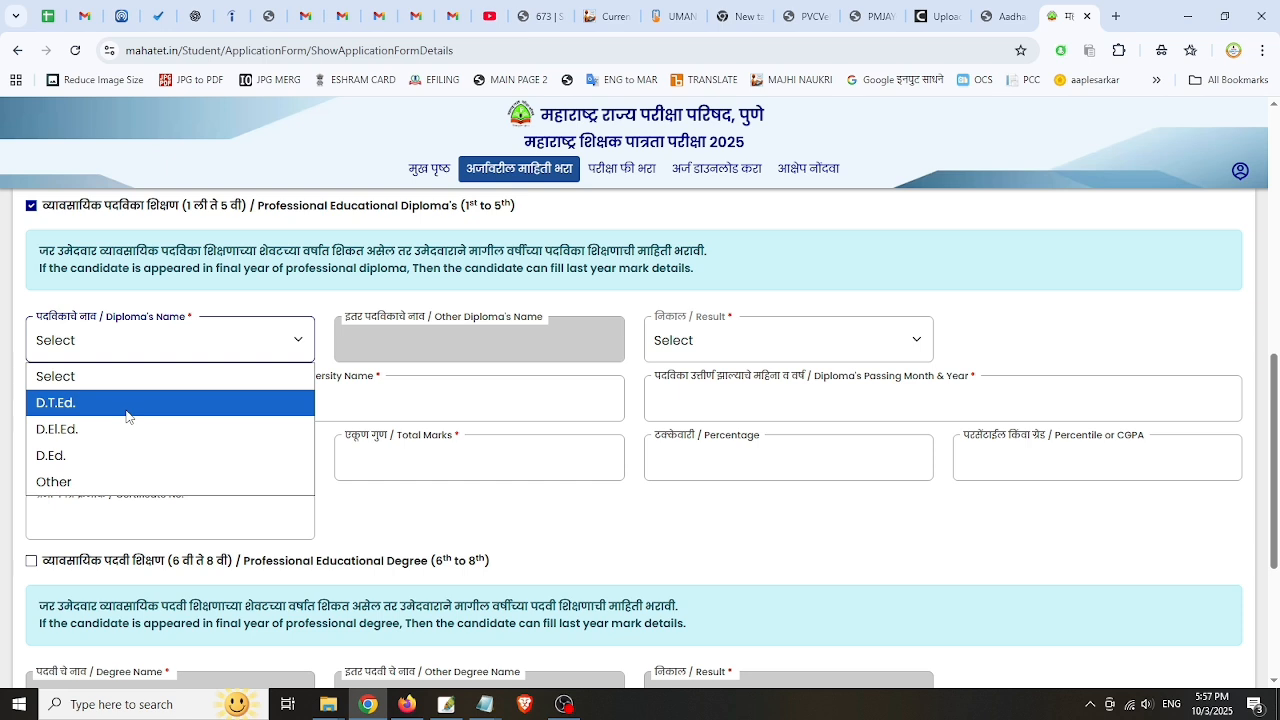
{"action": "left_click", "coordinate": [108, 458]}
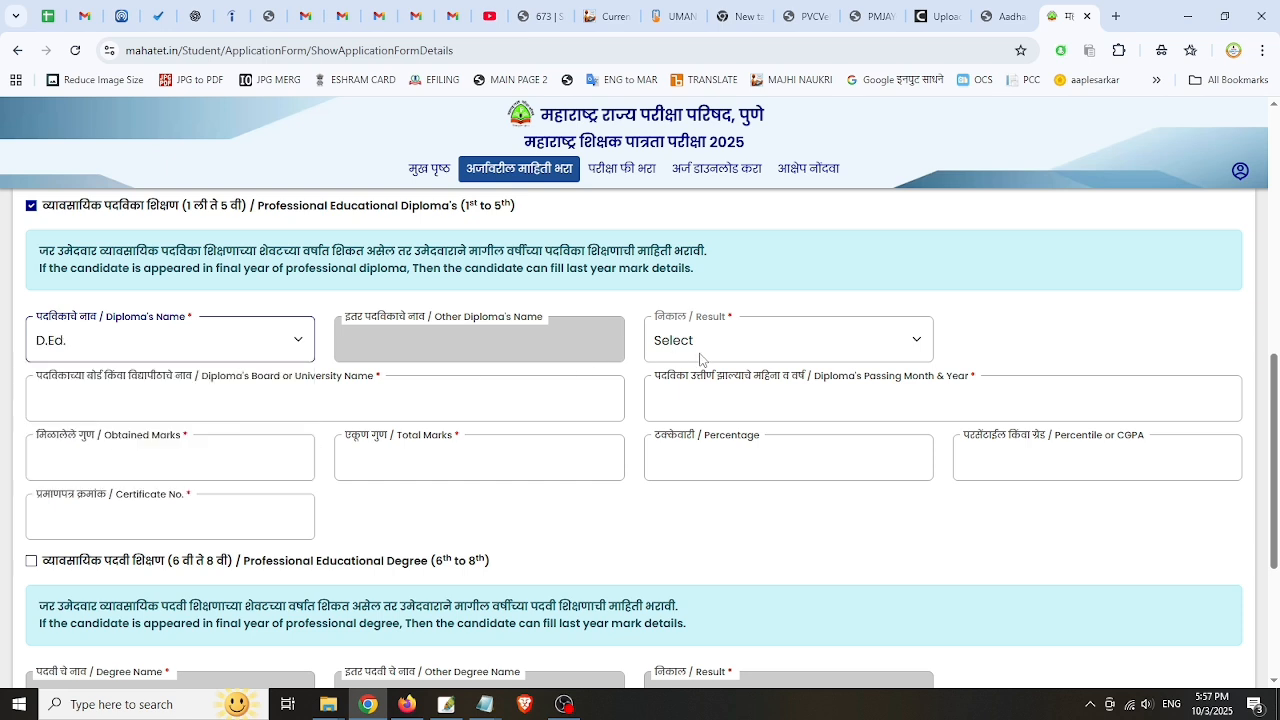
{"action": "left_click", "coordinate": [704, 358]}
{"action": "left_click", "coordinate": [690, 429]}
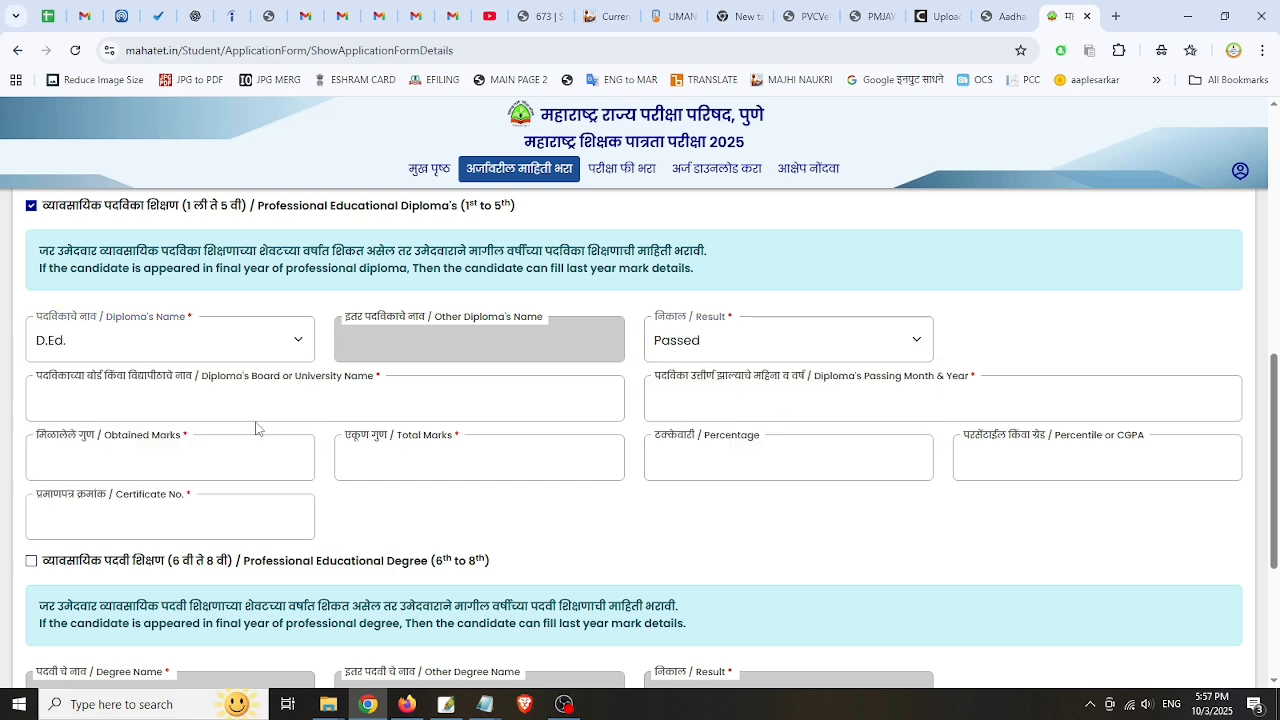
{"action": "left_click", "coordinate": [281, 402]}
{"action": "left_click", "coordinate": [221, 452]}
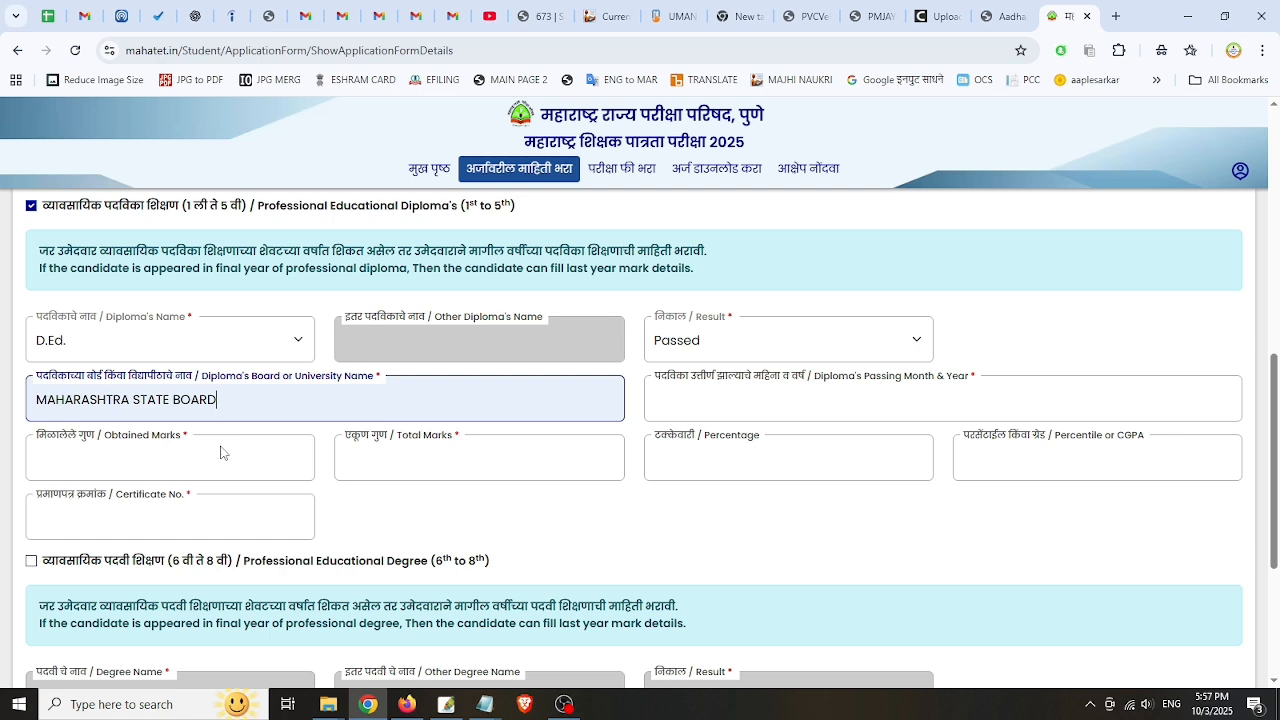
- Set the diploma passing date to Jan-2014 and marks to 1481 out of 2000
{"action": "left_click", "coordinate": [860, 405]}
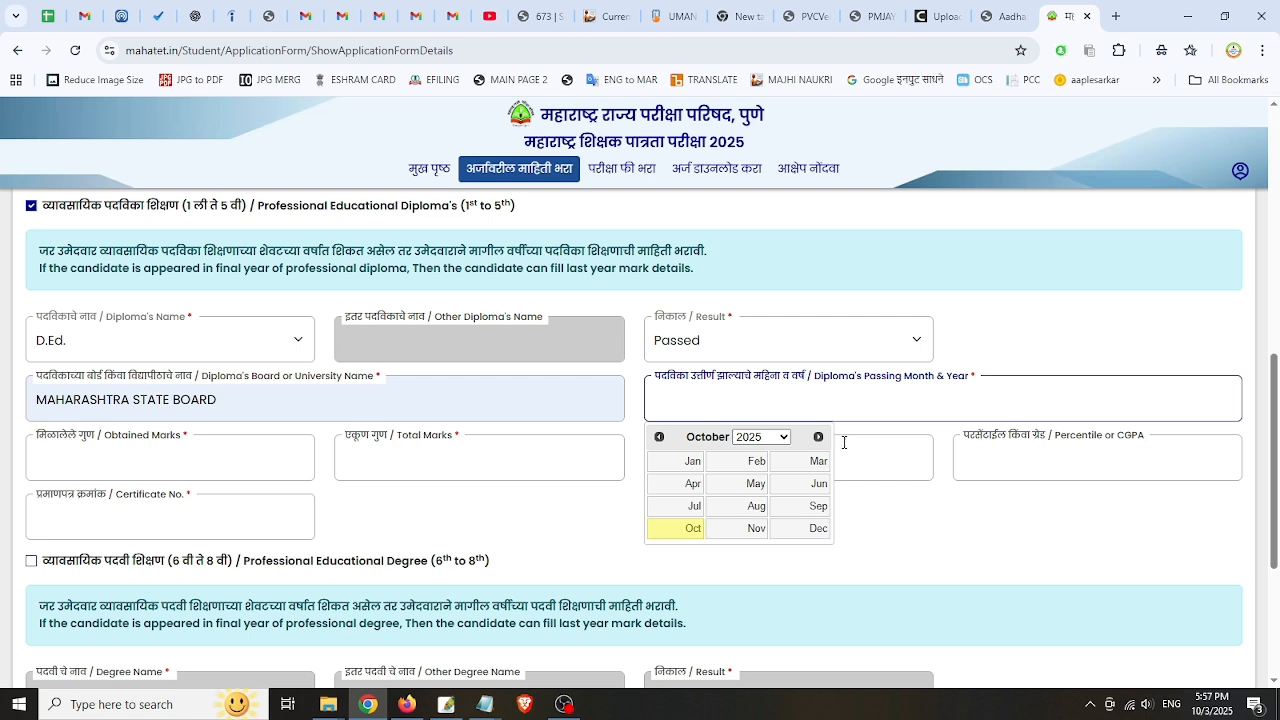
{"action": "left_click", "coordinate": [776, 437]}
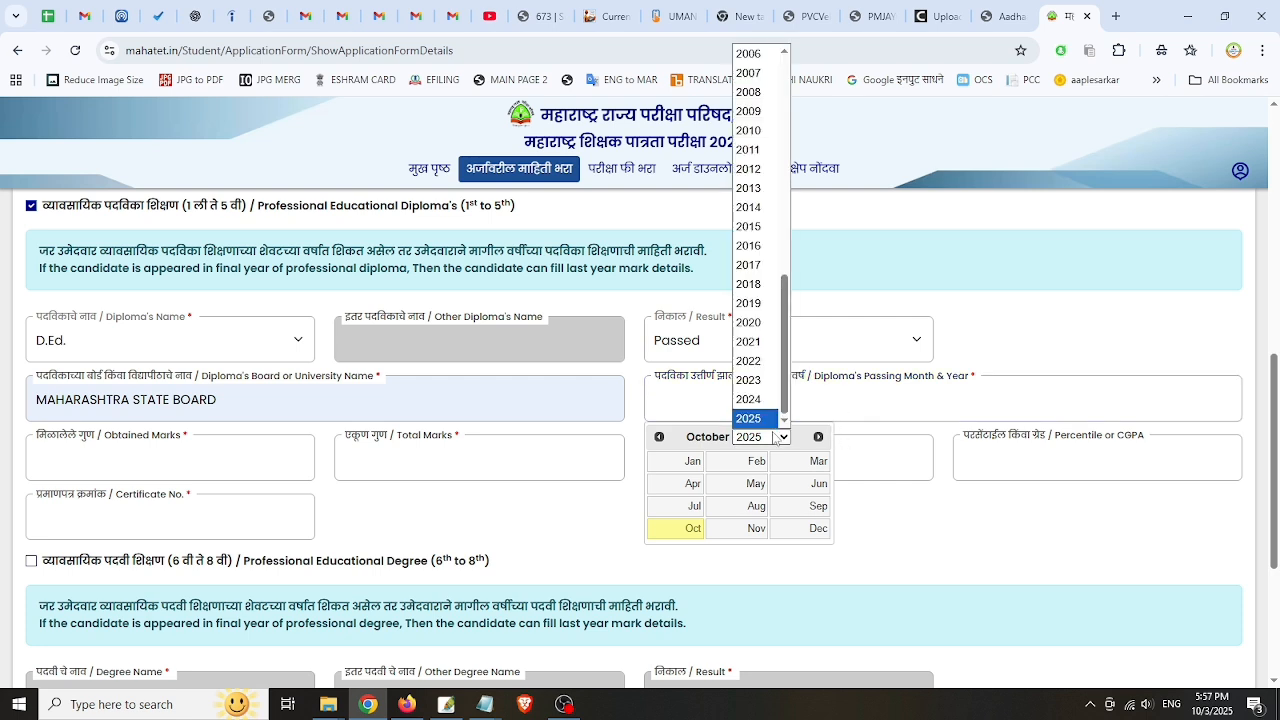
{"action": "left_click", "coordinate": [751, 208]}
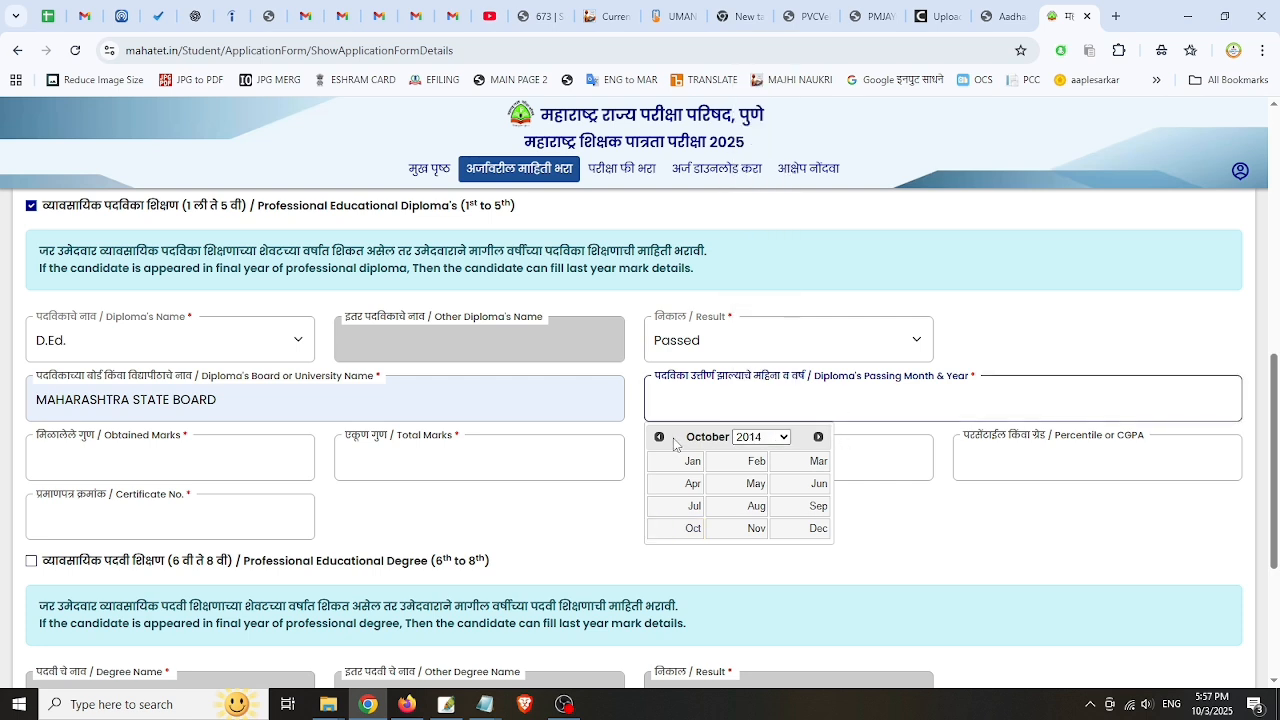
{"action": "left_click", "coordinate": [686, 457]}
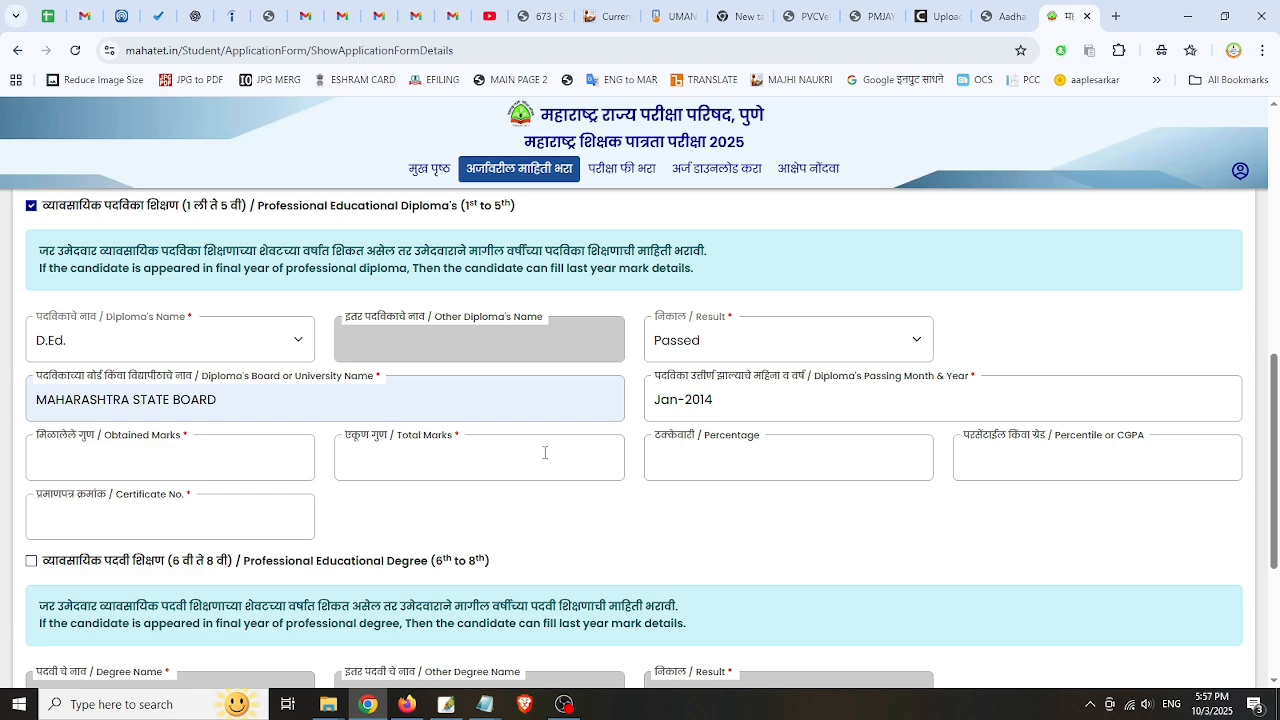
{"action": "left_click", "coordinate": [165, 460]}
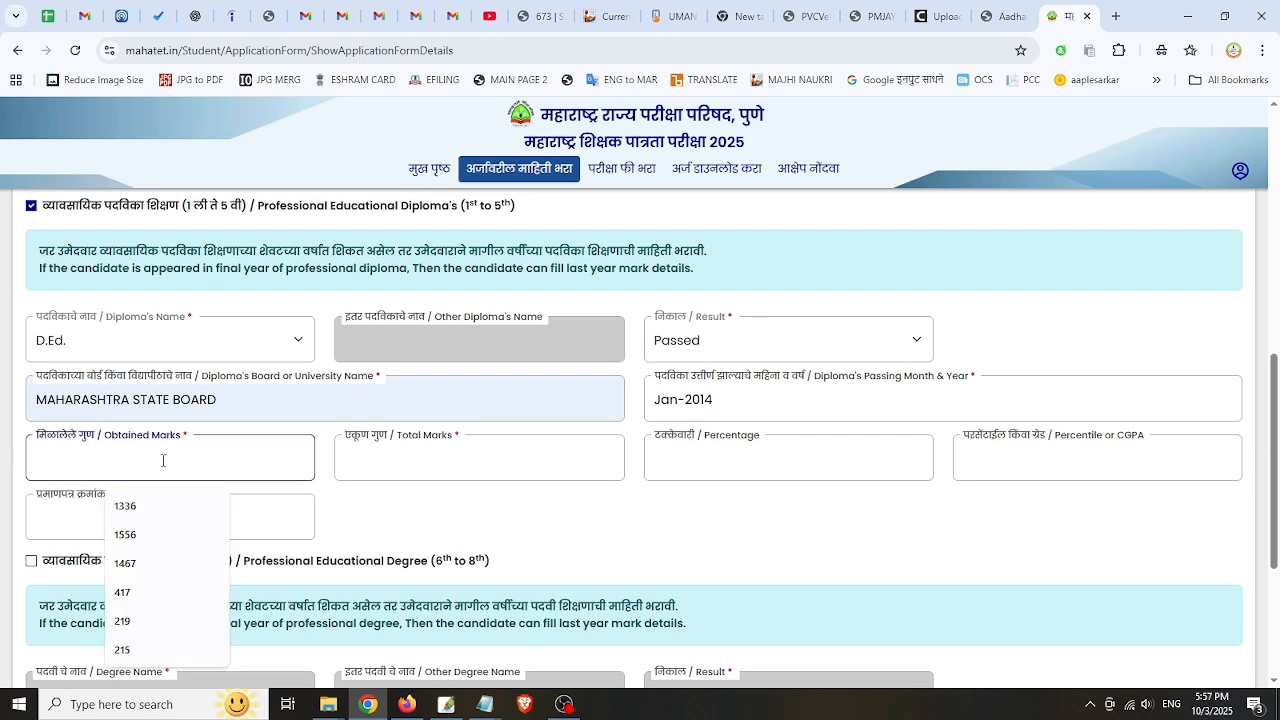
{"action": "type", "text": "1481"}
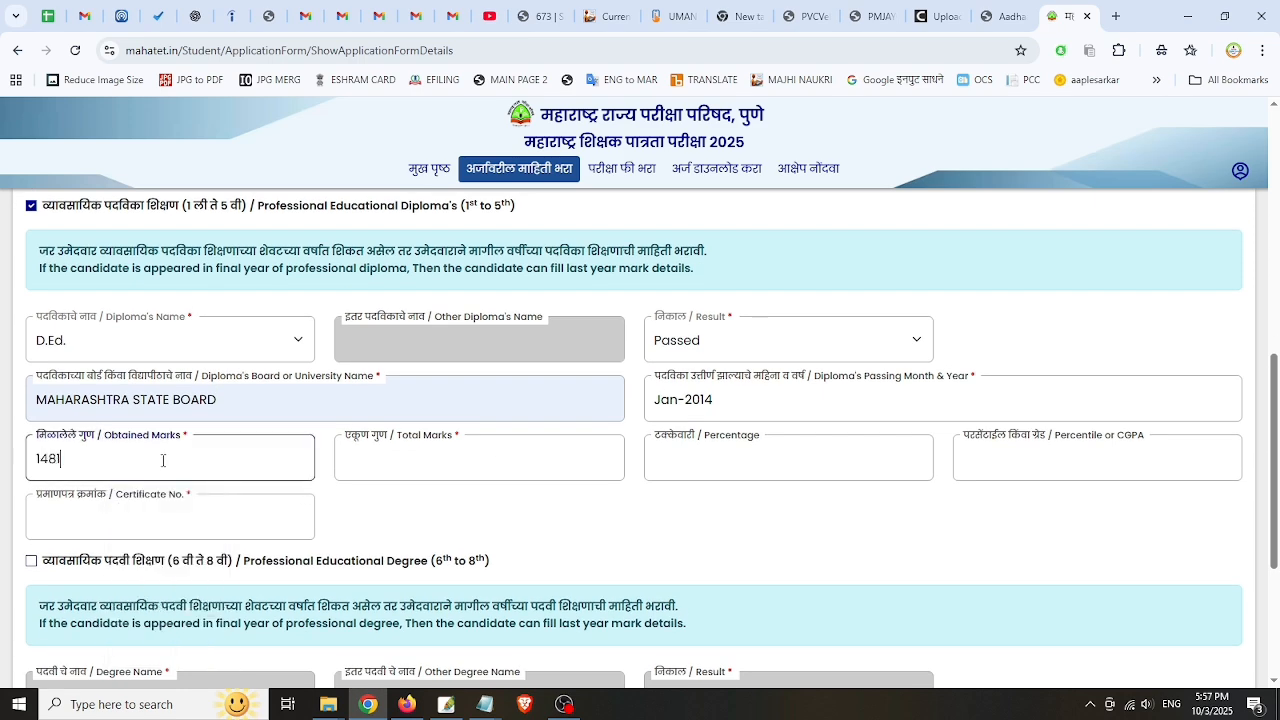
{"action": "left_click", "coordinate": [405, 458]}
{"action": "type", "text": "2"}
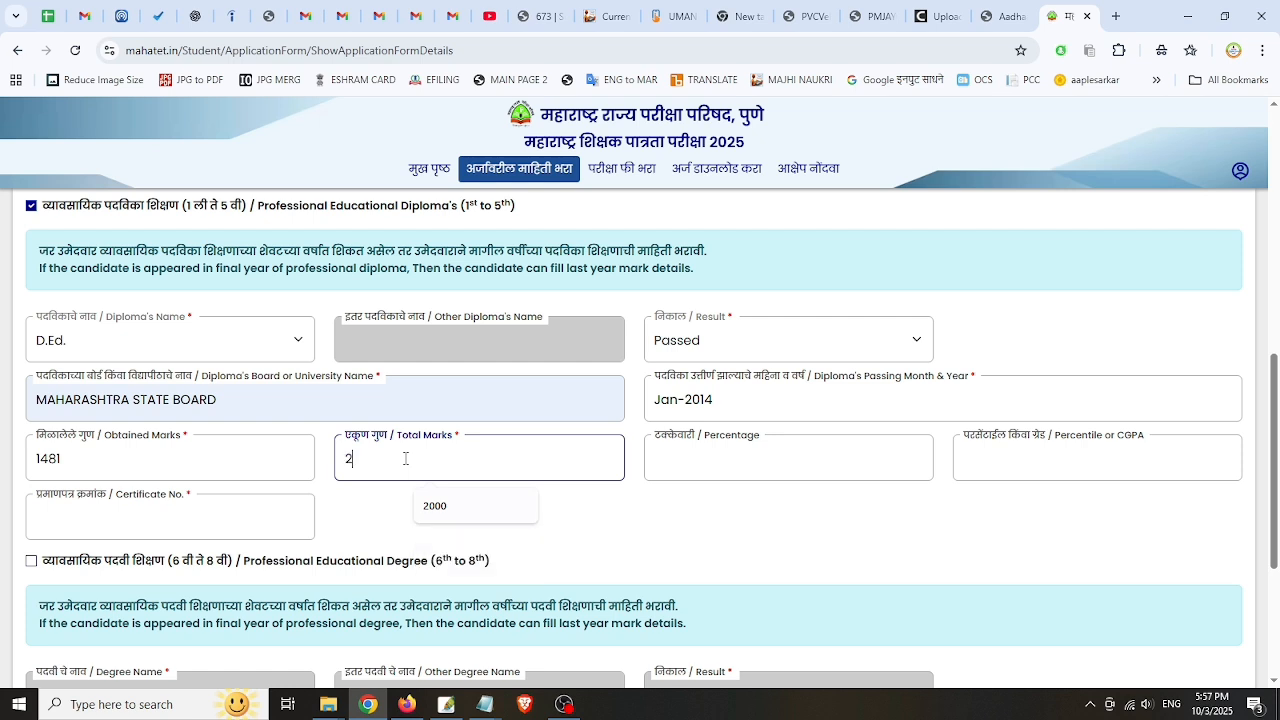
{"action": "type", "text": "000"}
- Enter the diploma percentage 74.05 and the certificate number
{"action": "left_click", "coordinate": [759, 459]}
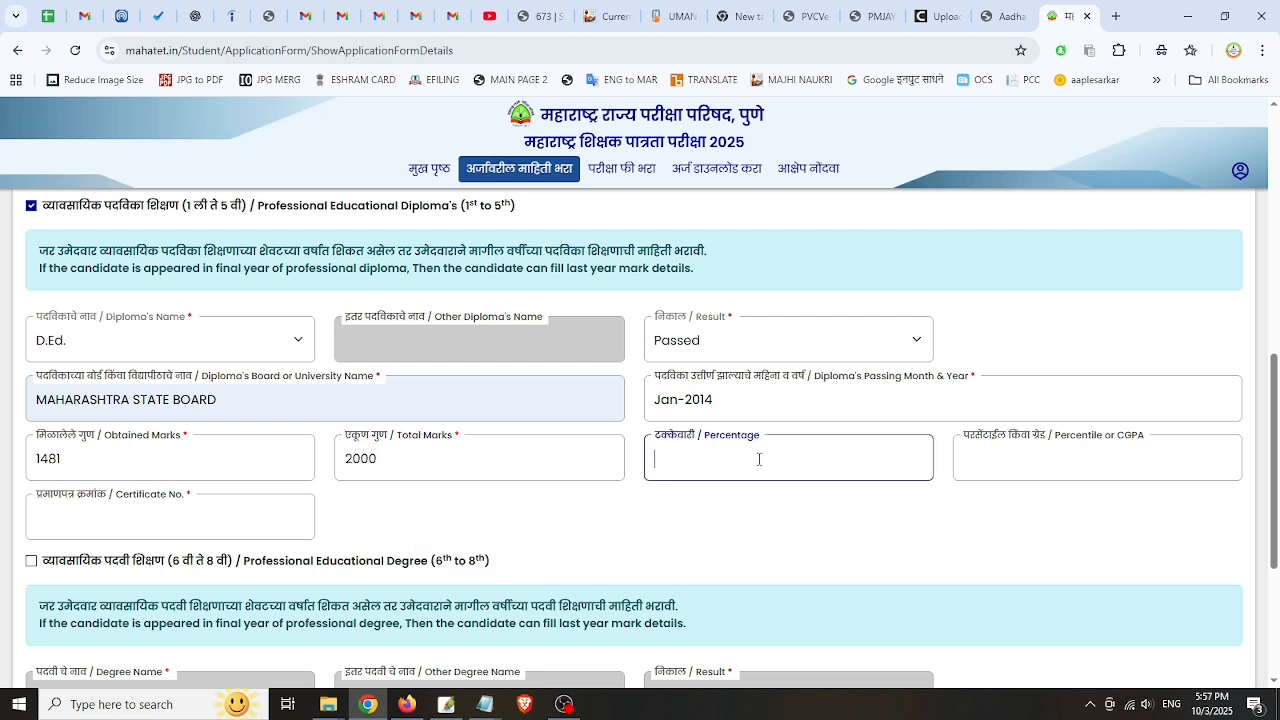
{"action": "type", "text": "74.05"}
{"action": "left_click", "coordinate": [1059, 470]}
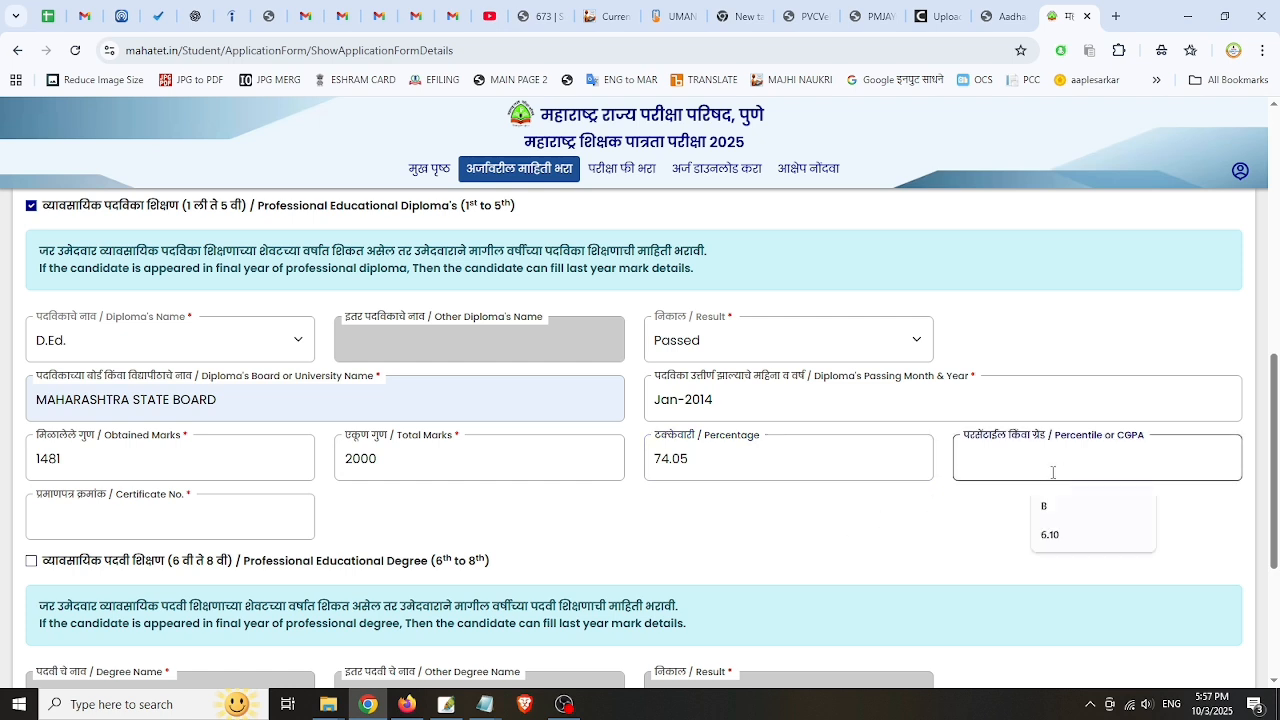
{"action": "left_click", "coordinate": [251, 512]}
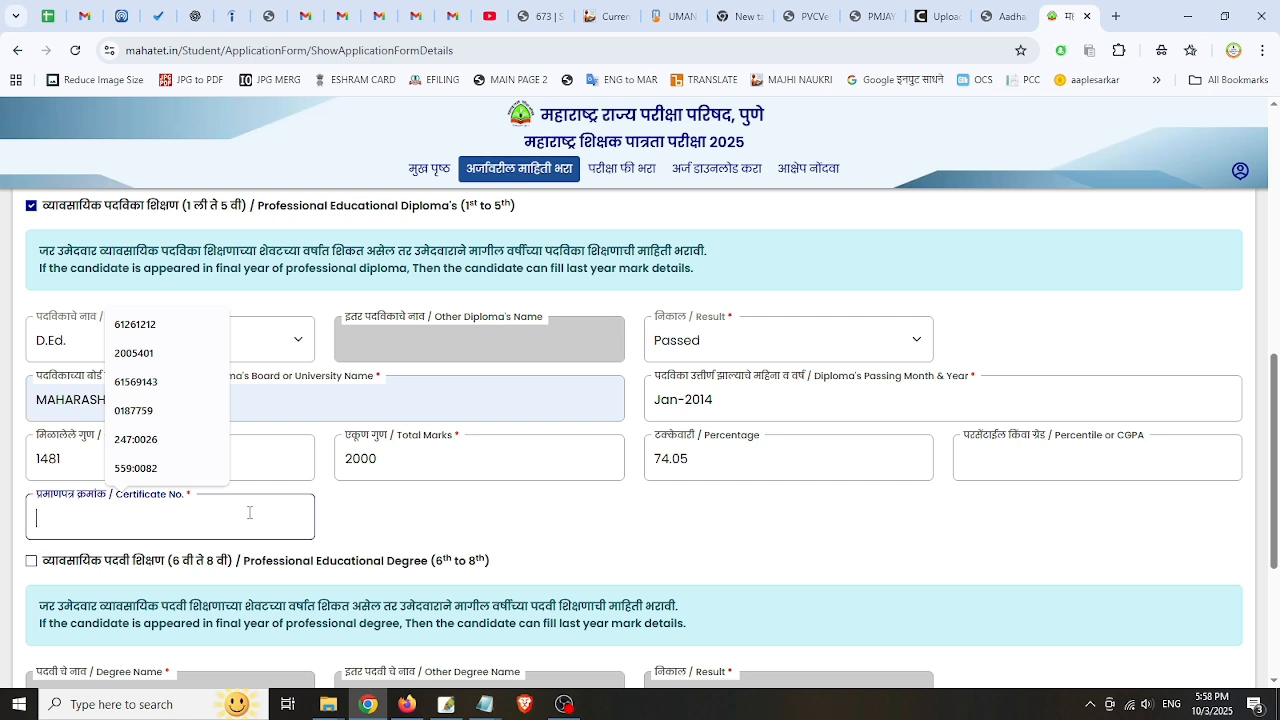
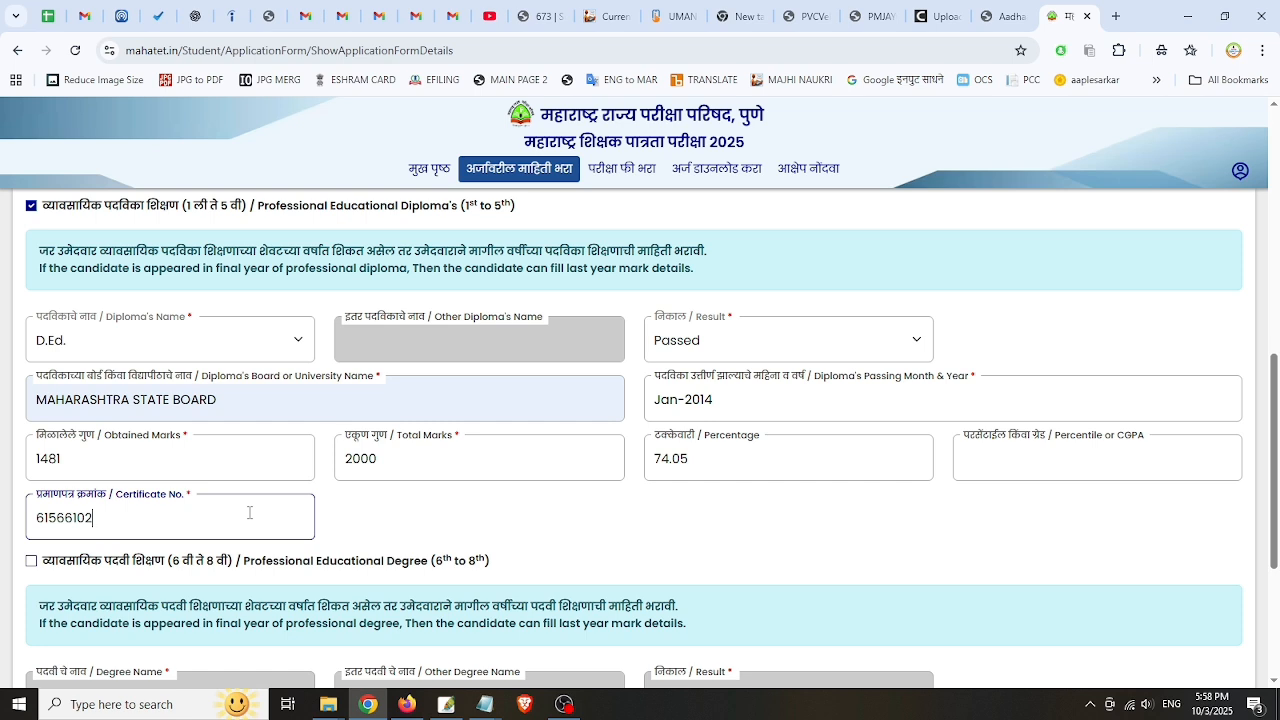
{"action": "left_click", "coordinate": [616, 562]}
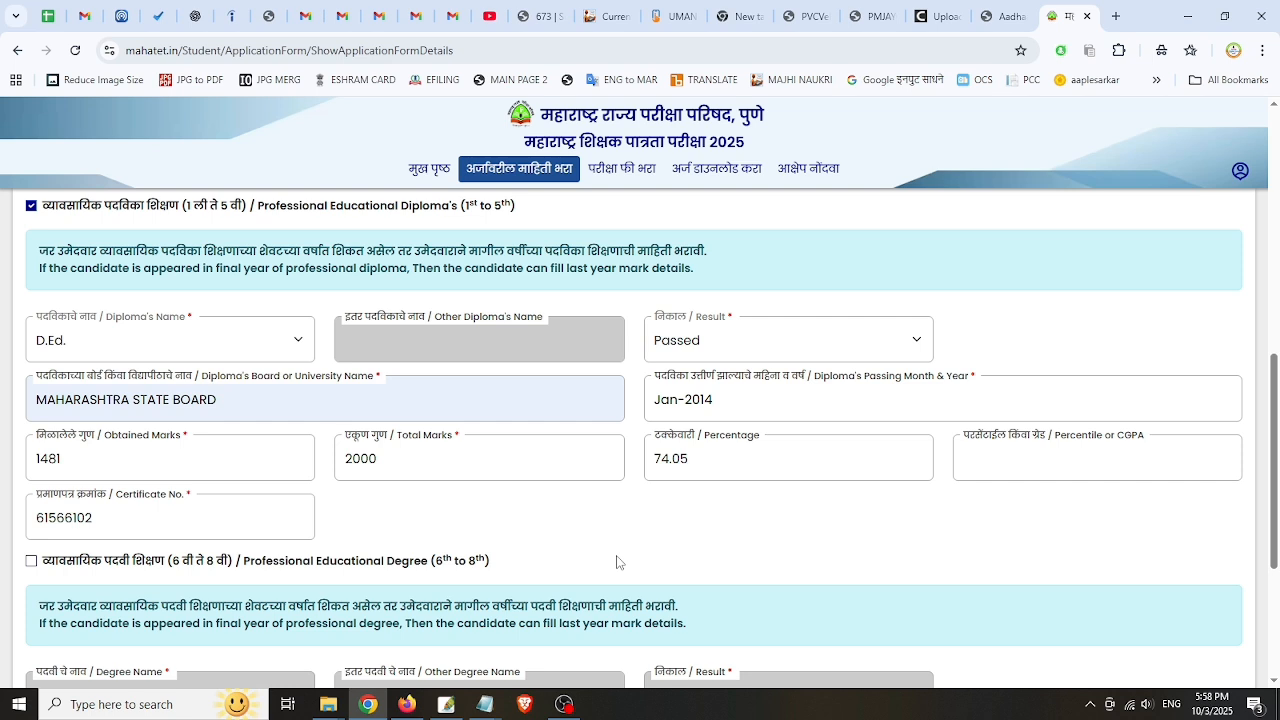
- Leave the Professional Educational Degree section unticked after briefly enabling it
{"action": "left_click", "coordinate": [32, 562]}
{"action": "scroll", "coordinate": [391, 580], "scroll_direction": "down", "scroll_amount": 2}
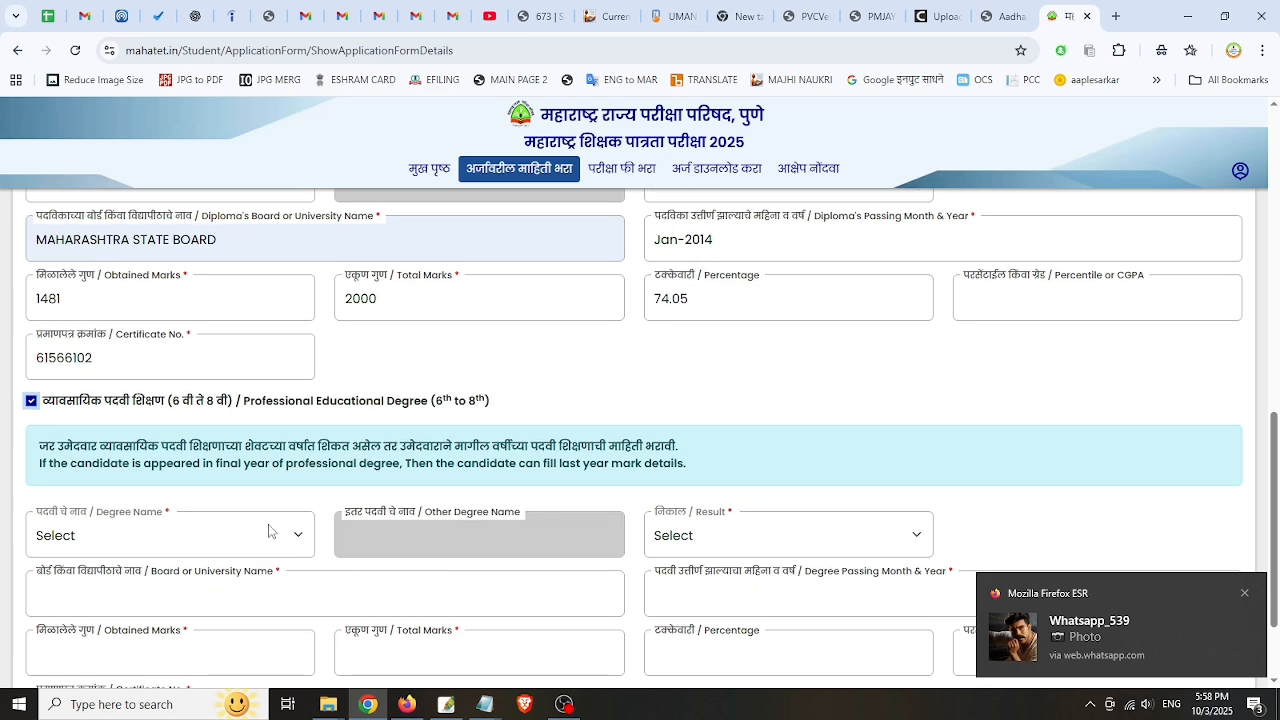
{"action": "scroll", "coordinate": [270, 532], "scroll_direction": "down", "scroll_amount": 2}
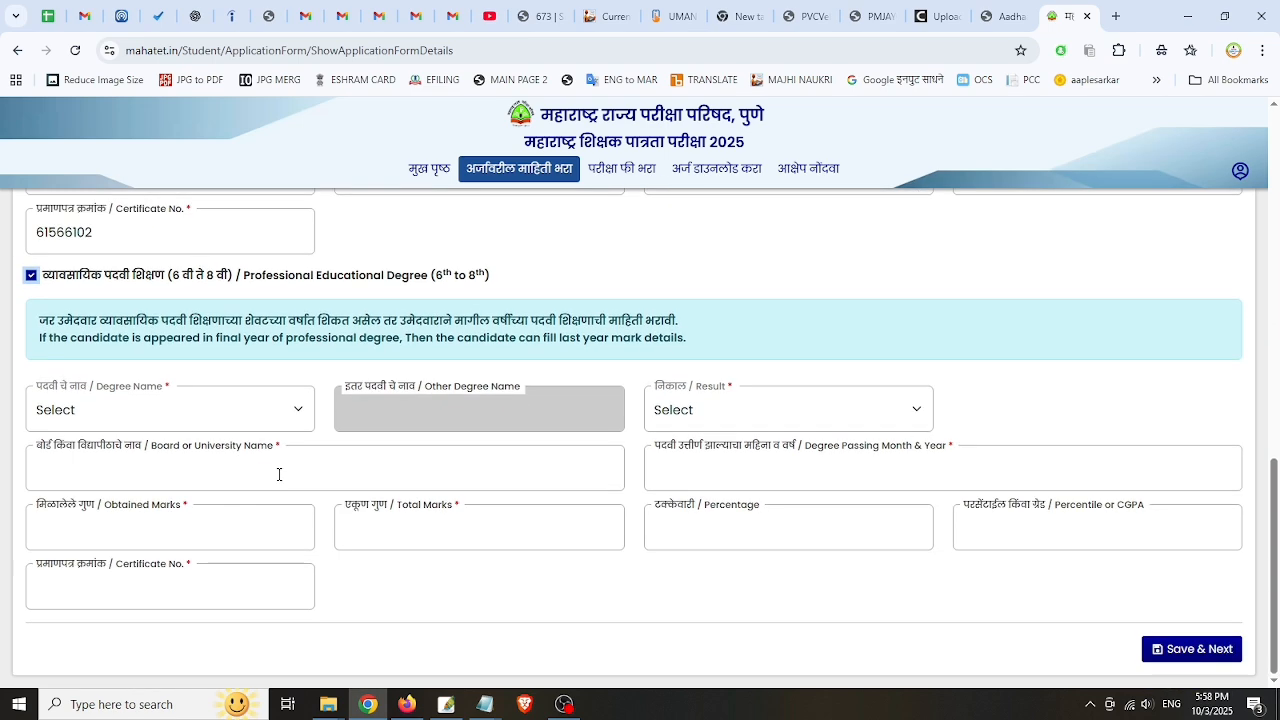
{"action": "left_click", "coordinate": [271, 409]}
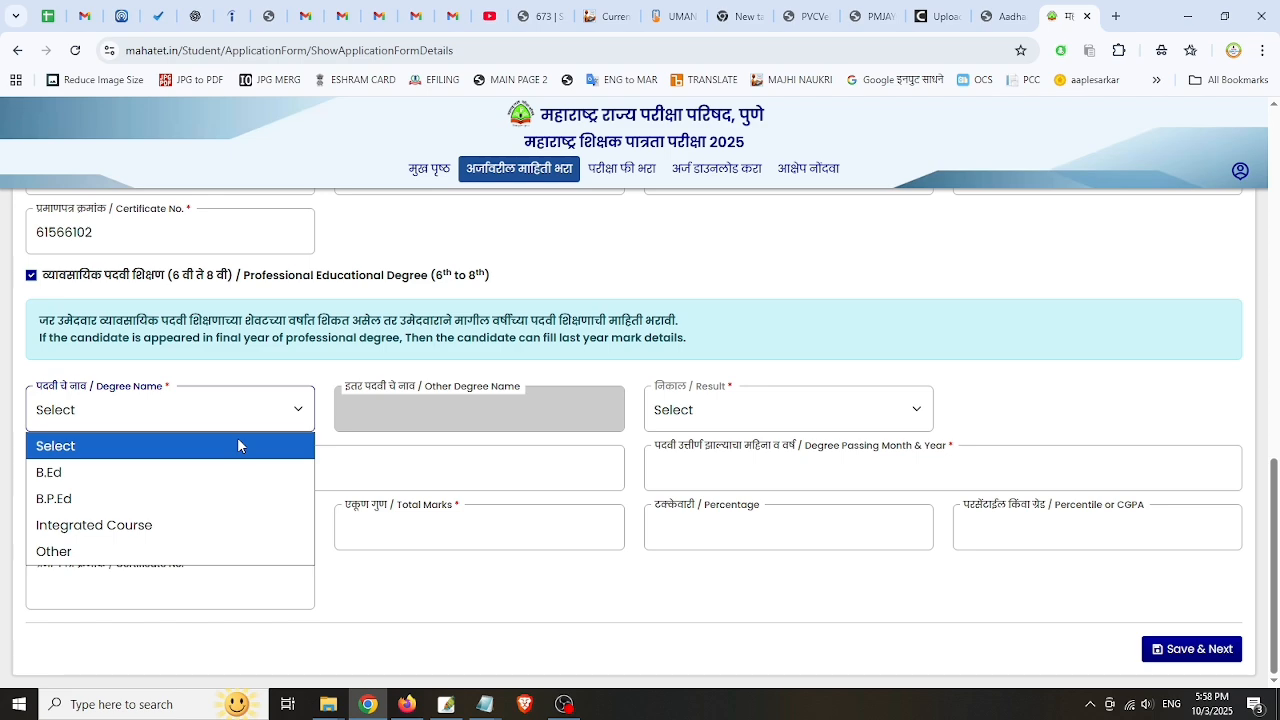
{"action": "left_click", "coordinate": [31, 275]}
{"action": "scroll", "coordinate": [438, 509], "scroll_direction": "up", "scroll_amount": 6}
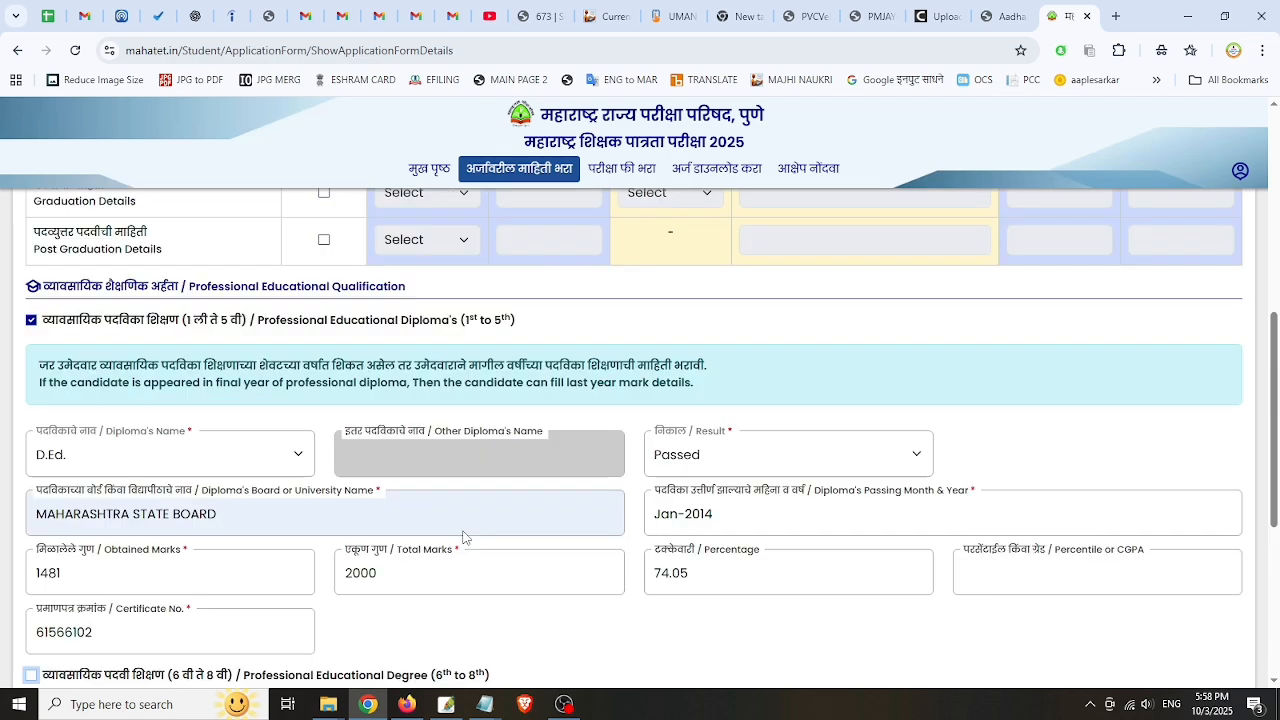
{"action": "scroll", "coordinate": [466, 529], "scroll_direction": "down", "scroll_amount": 2}
{"action": "scroll", "coordinate": [466, 529], "scroll_direction": "down", "scroll_amount": 5}
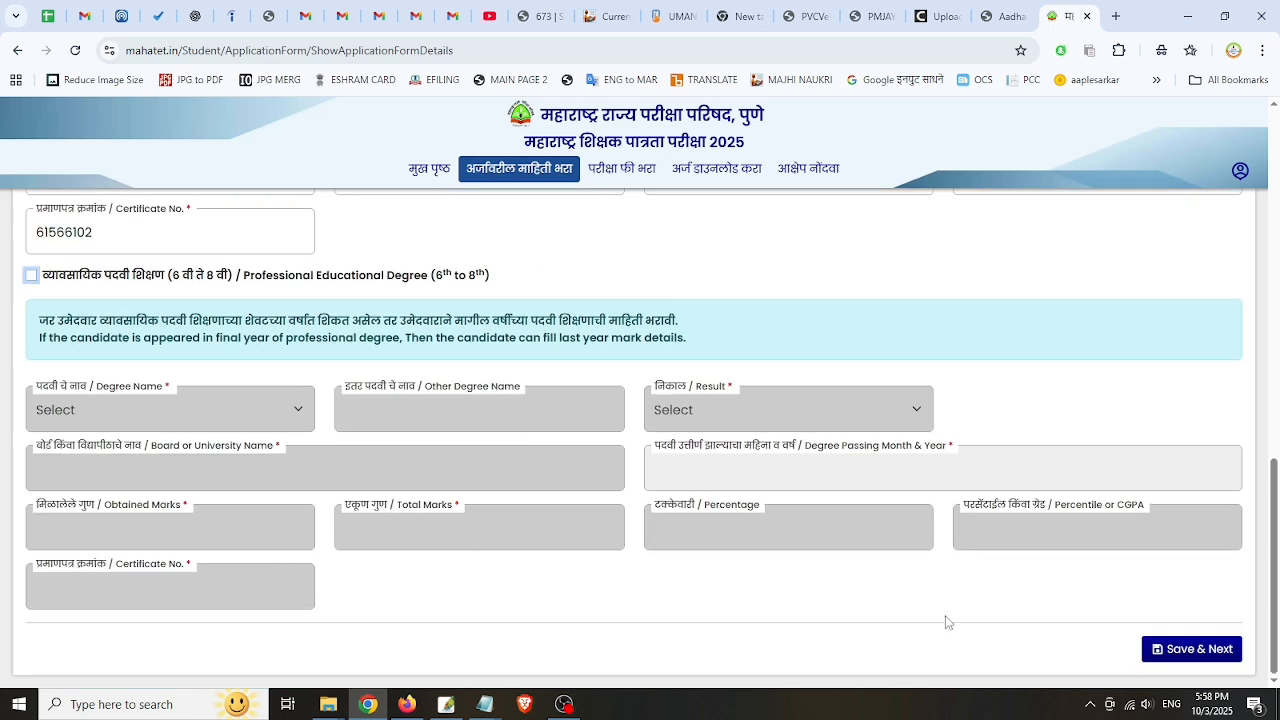
- Save the education details and answer No to the twin-sibling question
{"action": "left_click", "coordinate": [1176, 656]}
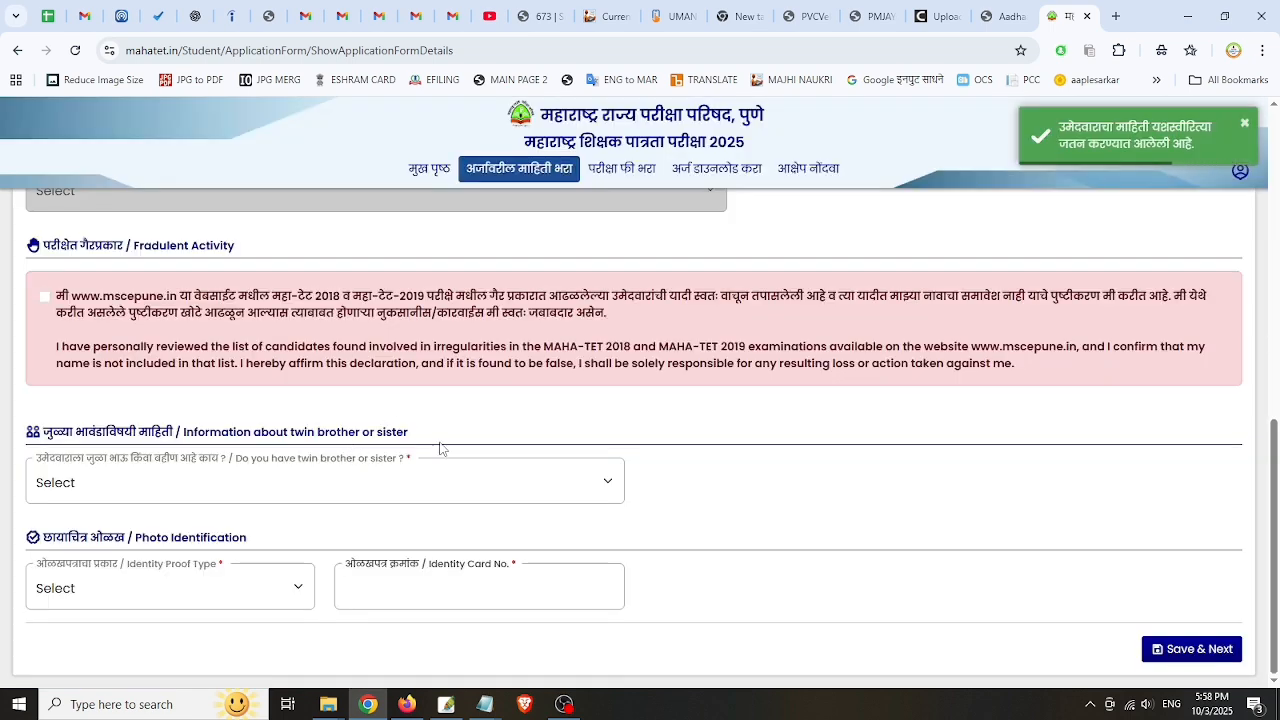
{"action": "left_click", "coordinate": [340, 492]}
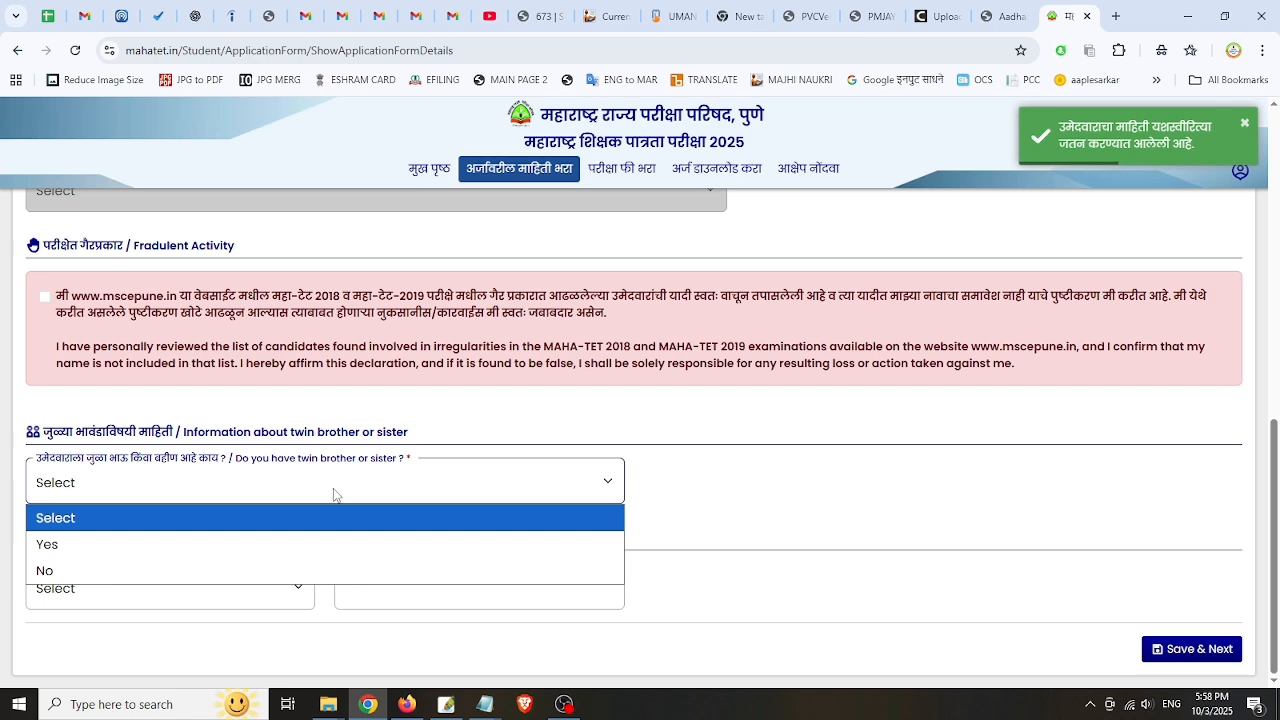
{"action": "left_click", "coordinate": [110, 568]}
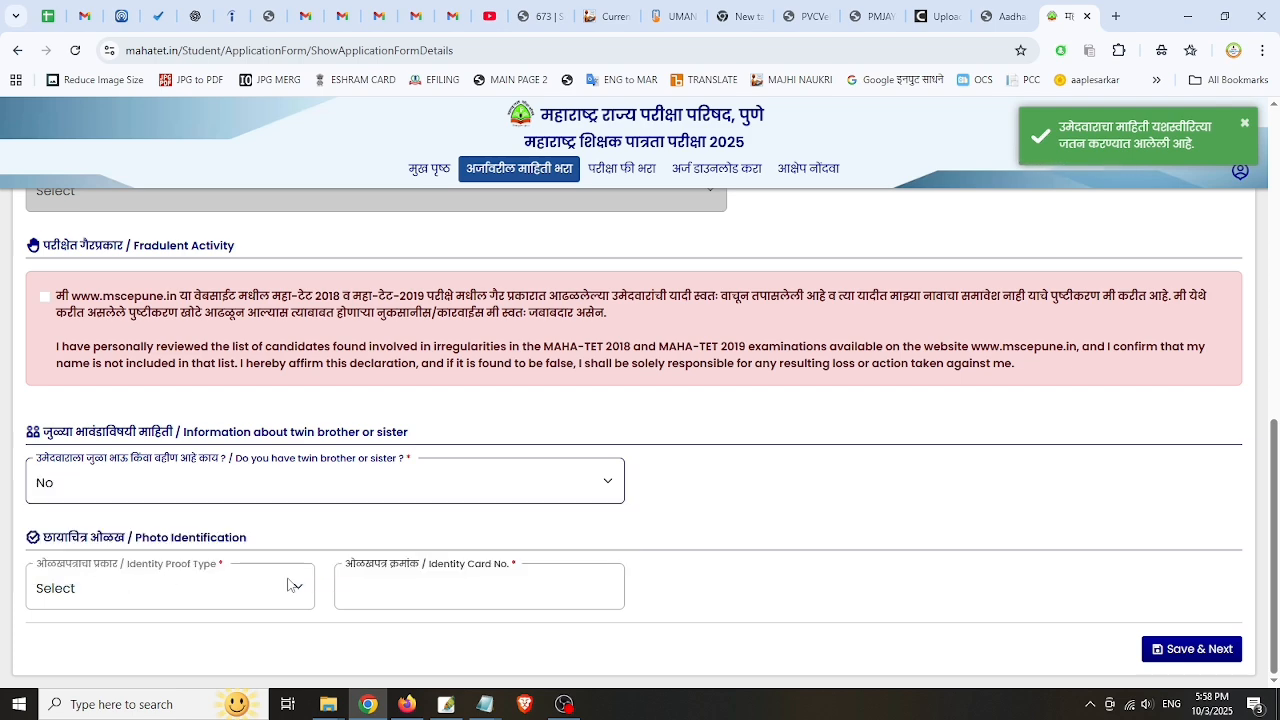
{"action": "scroll", "coordinate": [290, 585], "scroll_direction": "up", "scroll_amount": 15}
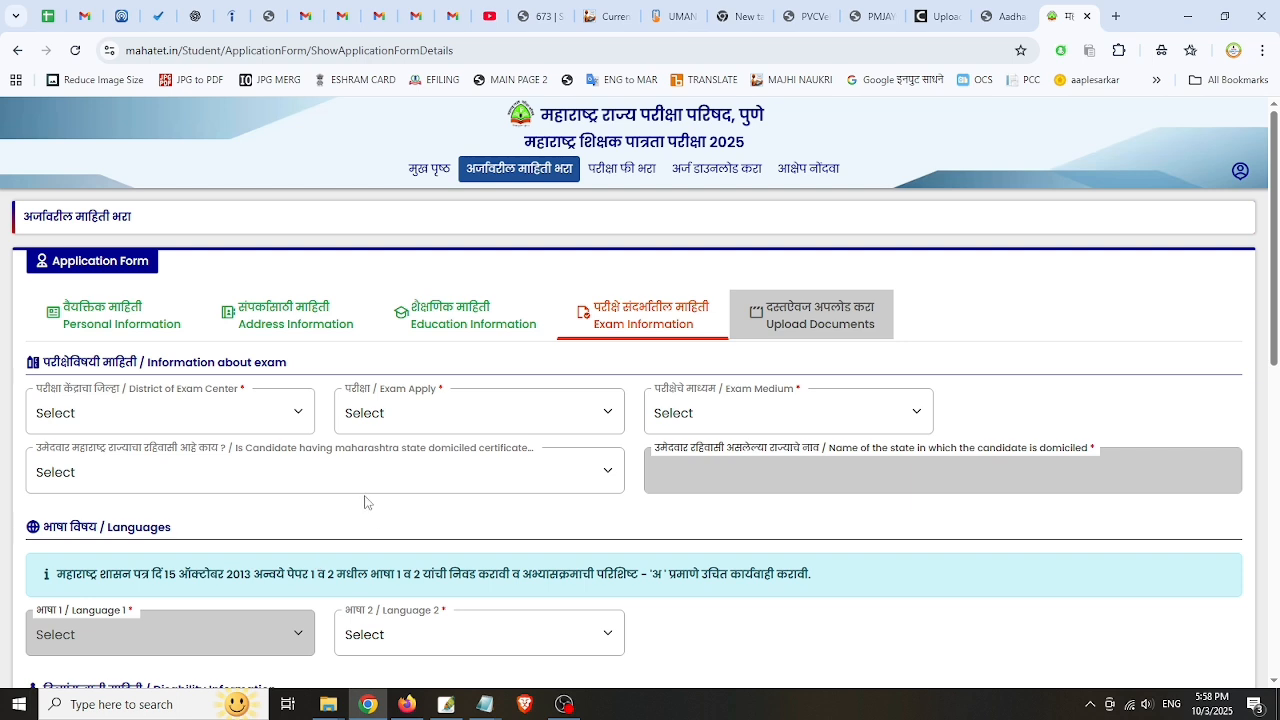
- Choose Palghar as the exam centre district and Paper I (Std. 1st to 5th)
{"action": "left_click", "coordinate": [224, 428]}
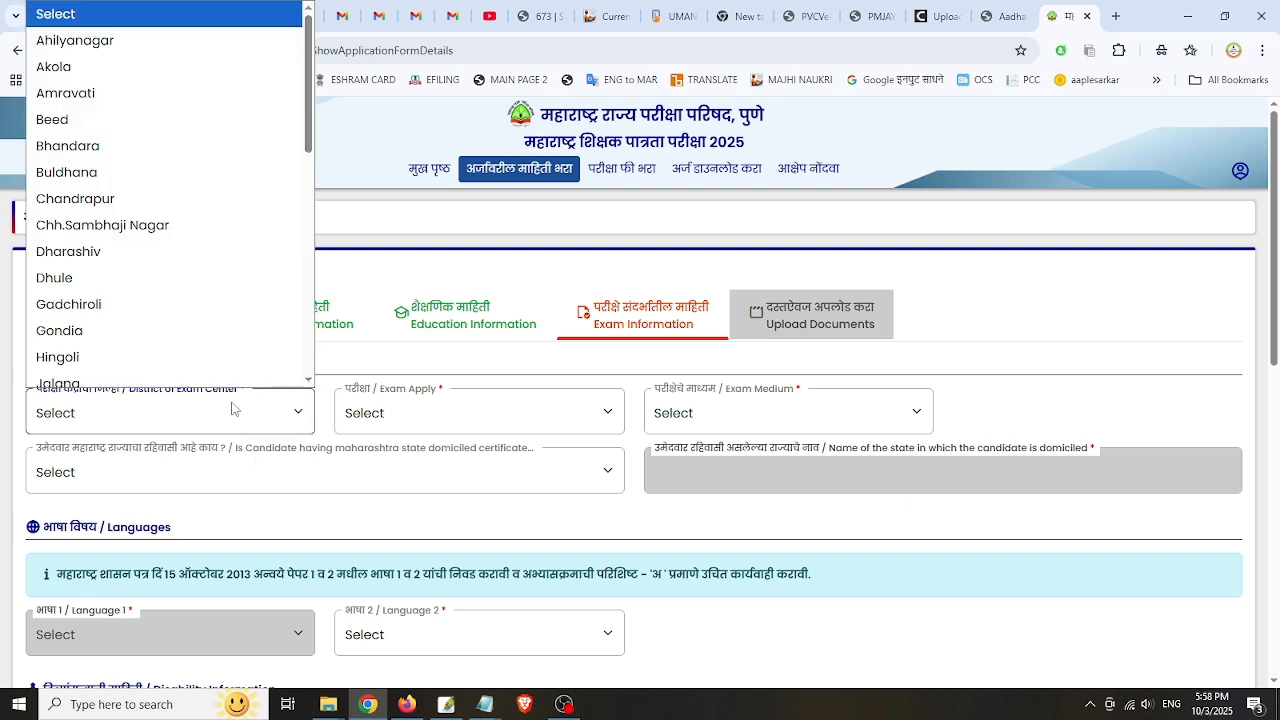
{"action": "scroll", "coordinate": [248, 359], "scroll_direction": "down", "scroll_amount": 5}
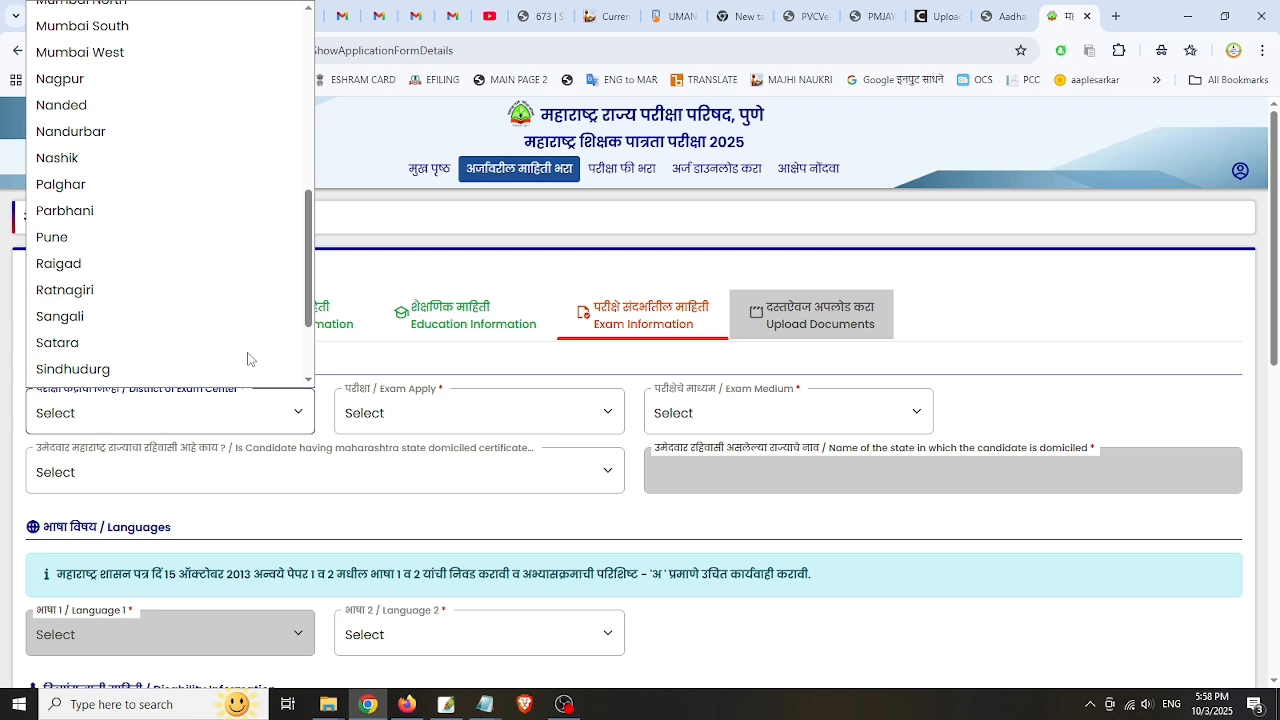
{"action": "scroll", "coordinate": [248, 359], "scroll_direction": "down", "scroll_amount": 2}
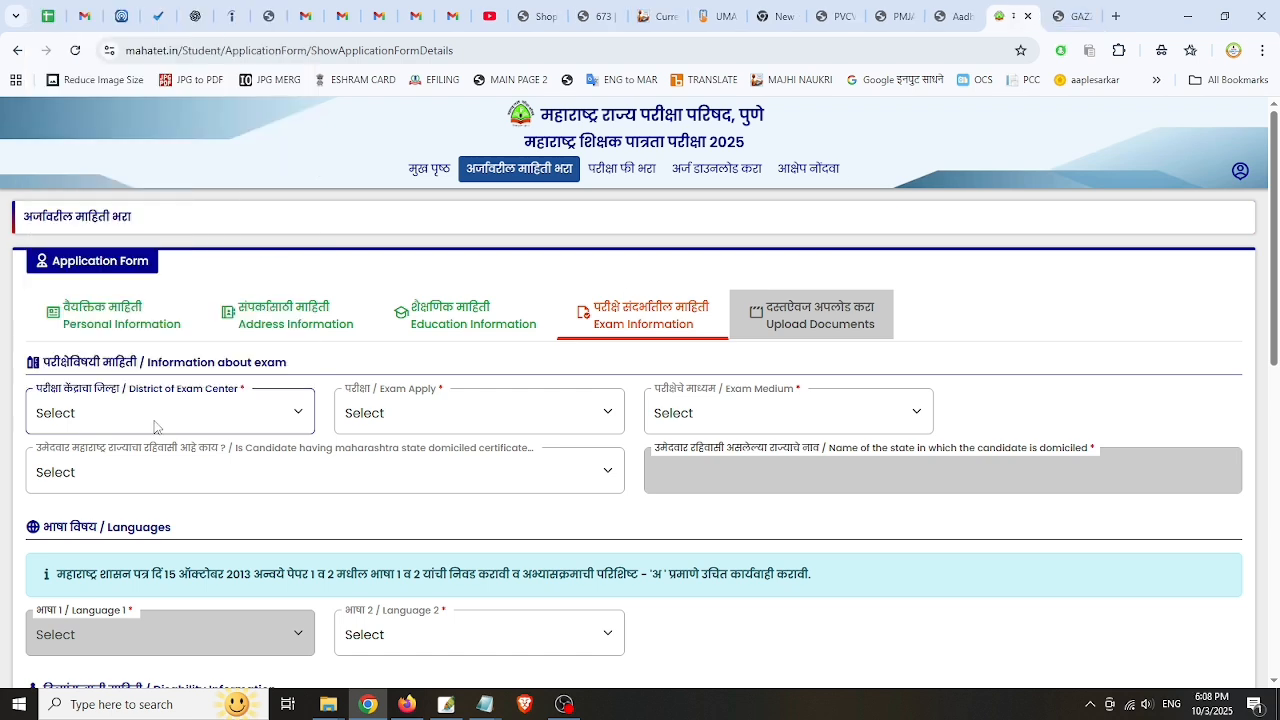
{"action": "left_click", "coordinate": [155, 427]}
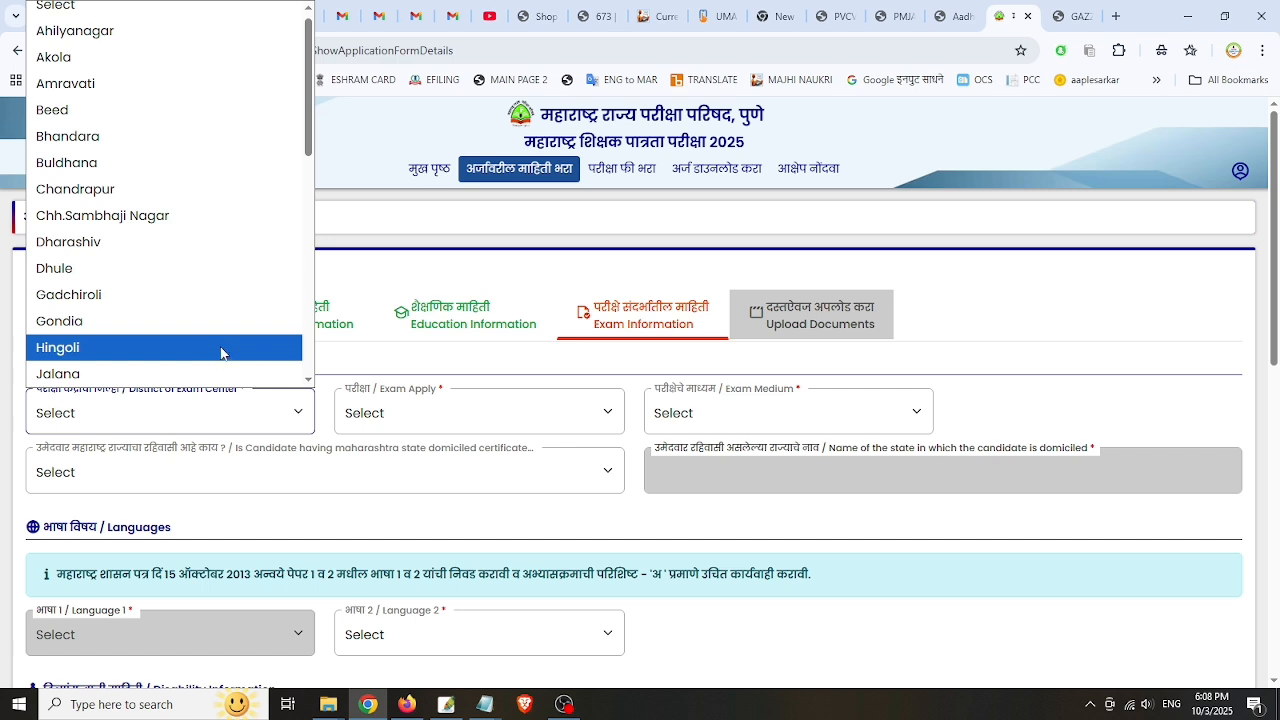
{"action": "scroll", "coordinate": [225, 344], "scroll_direction": "down", "scroll_amount": 2}
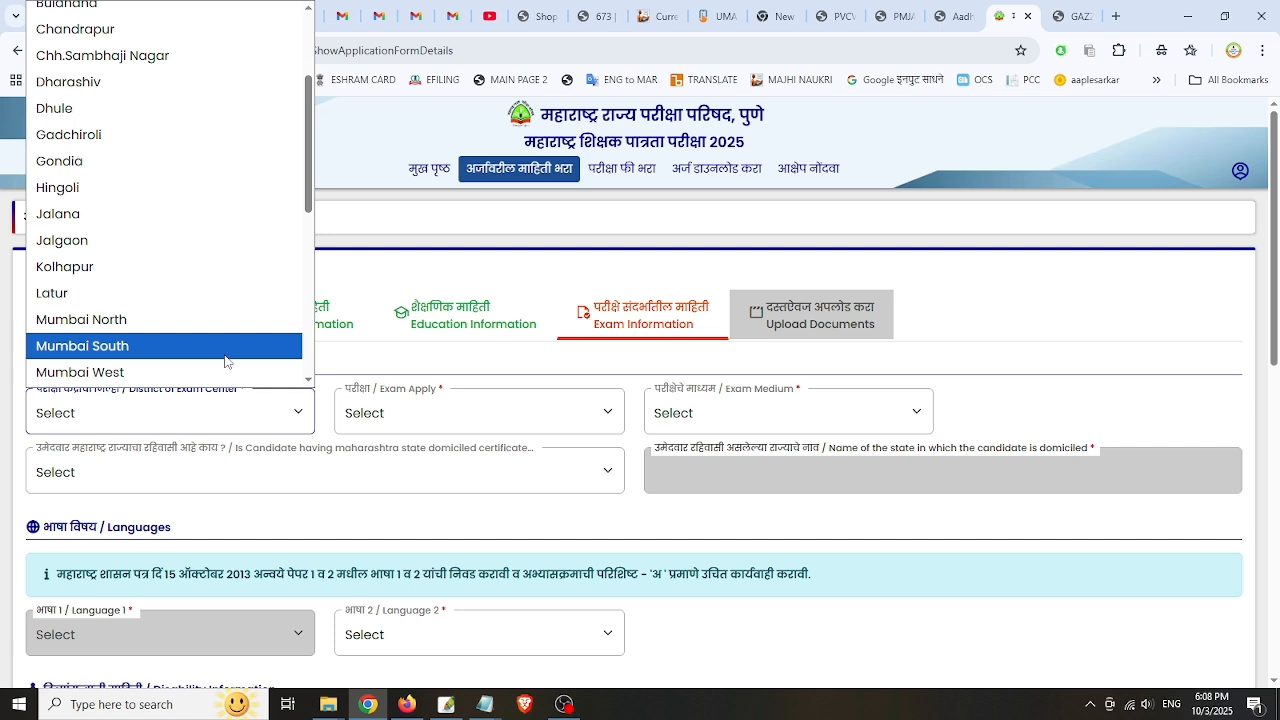
{"action": "scroll", "coordinate": [225, 361], "scroll_direction": "down", "scroll_amount": 5}
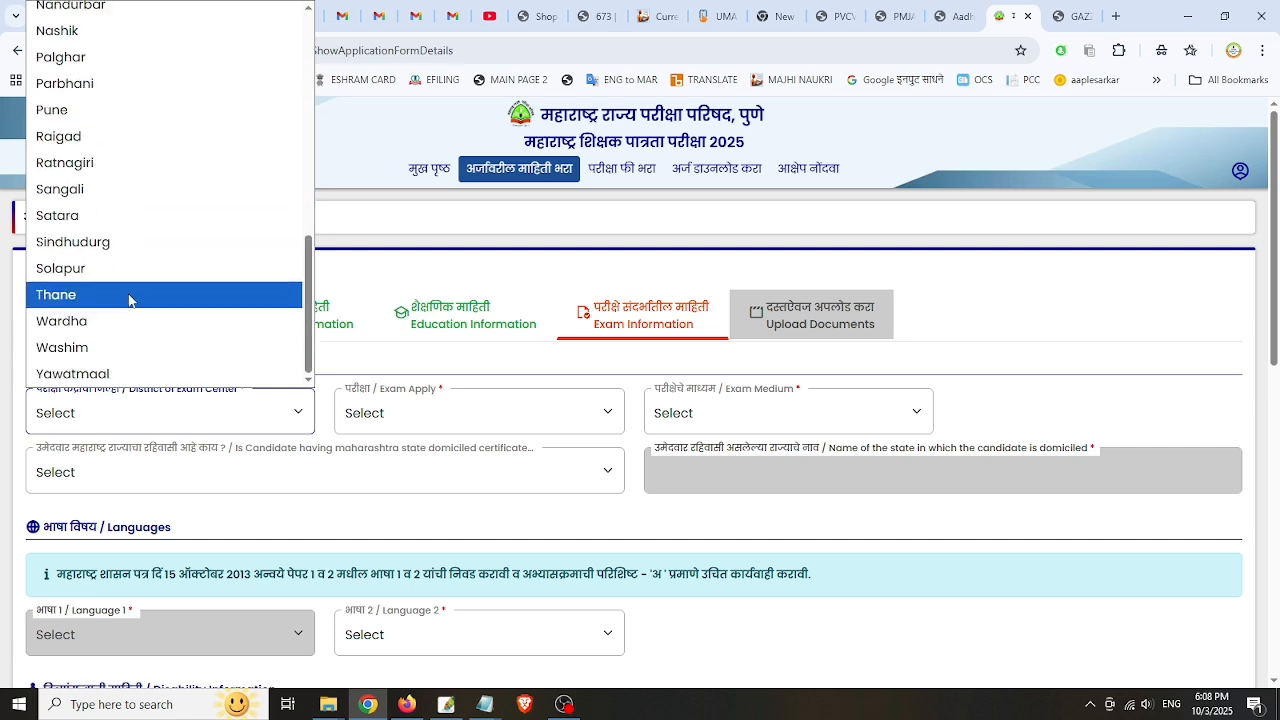
{"action": "left_click", "coordinate": [132, 60]}
{"action": "left_click", "coordinate": [500, 413]}
{"action": "left_click", "coordinate": [478, 474]}
{"action": "left_click", "coordinate": [688, 430]}
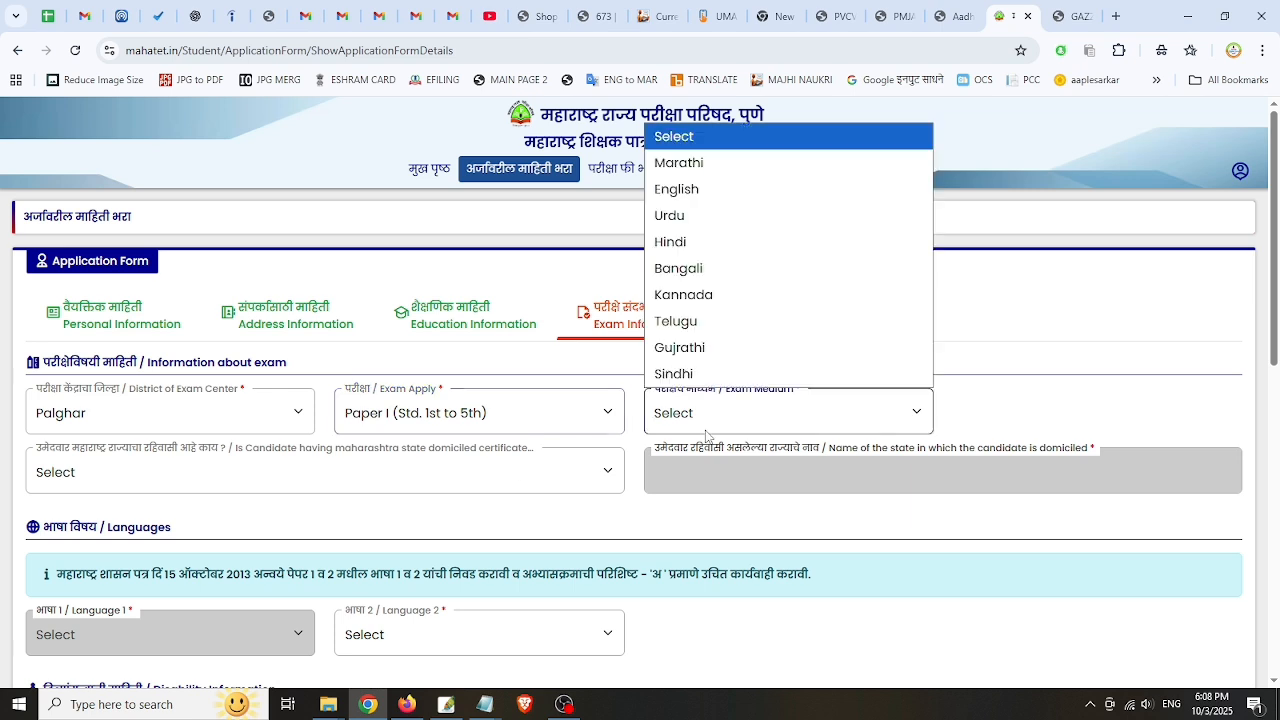
- Set the exam medium to Marathi and answer Yes to the Maharashtra domicile certificate
{"action": "left_click", "coordinate": [714, 174]}
{"action": "left_click", "coordinate": [163, 476]}
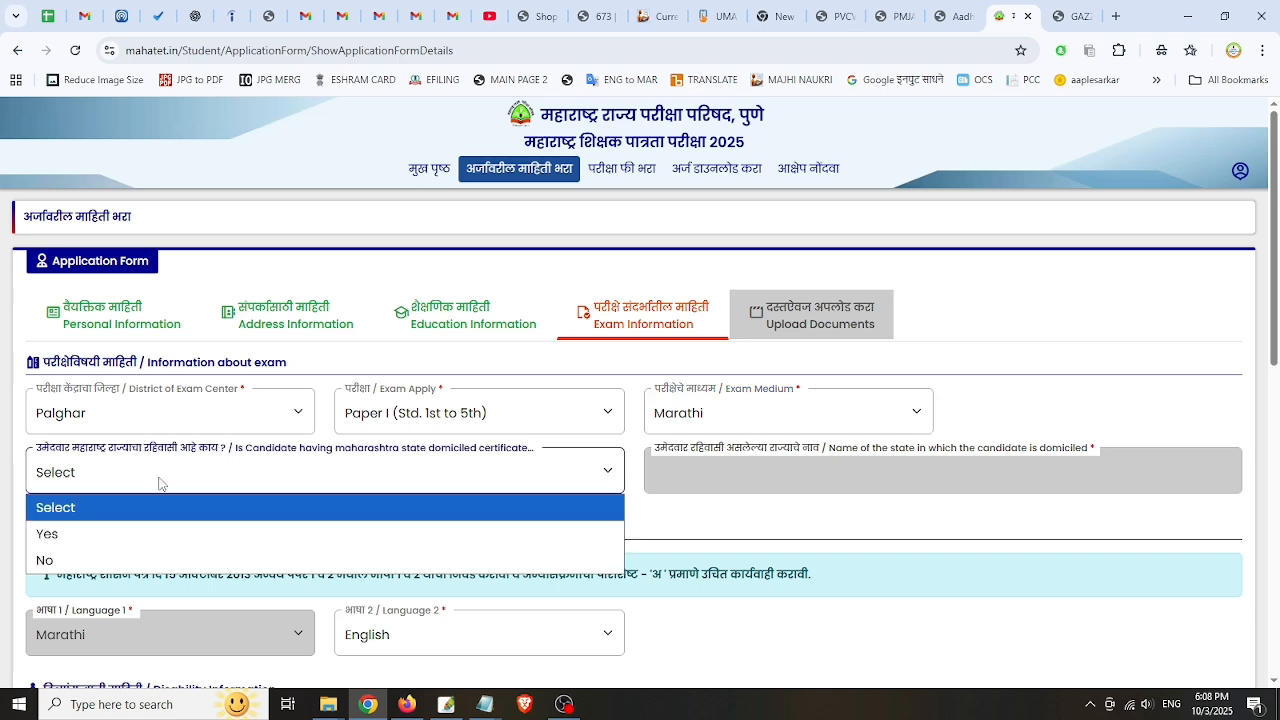
{"action": "left_click", "coordinate": [131, 547]}
{"action": "scroll", "coordinate": [133, 548], "scroll_direction": "down", "scroll_amount": 2}
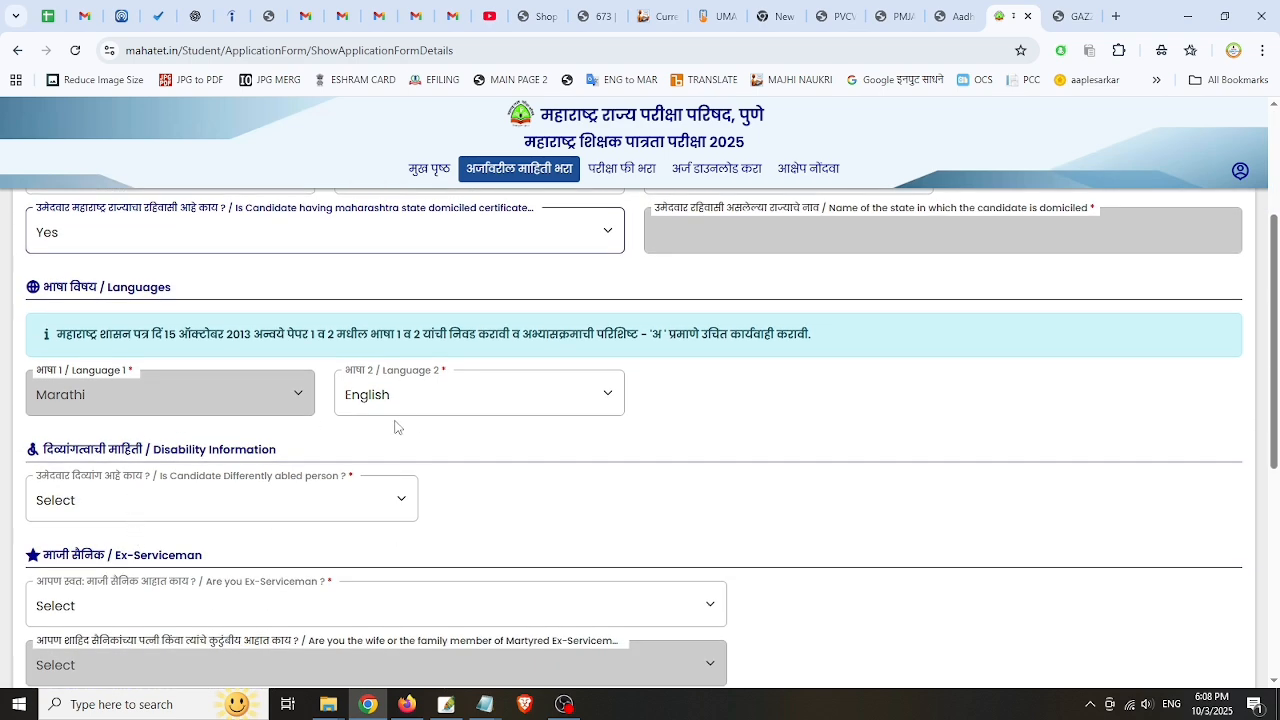
{"action": "scroll", "coordinate": [425, 410], "scroll_direction": "down", "scroll_amount": 1}
- Answer No to disability, ex-serviceman and martyred-family questions, and tick the fraud declaration
{"action": "left_click", "coordinate": [315, 430]}
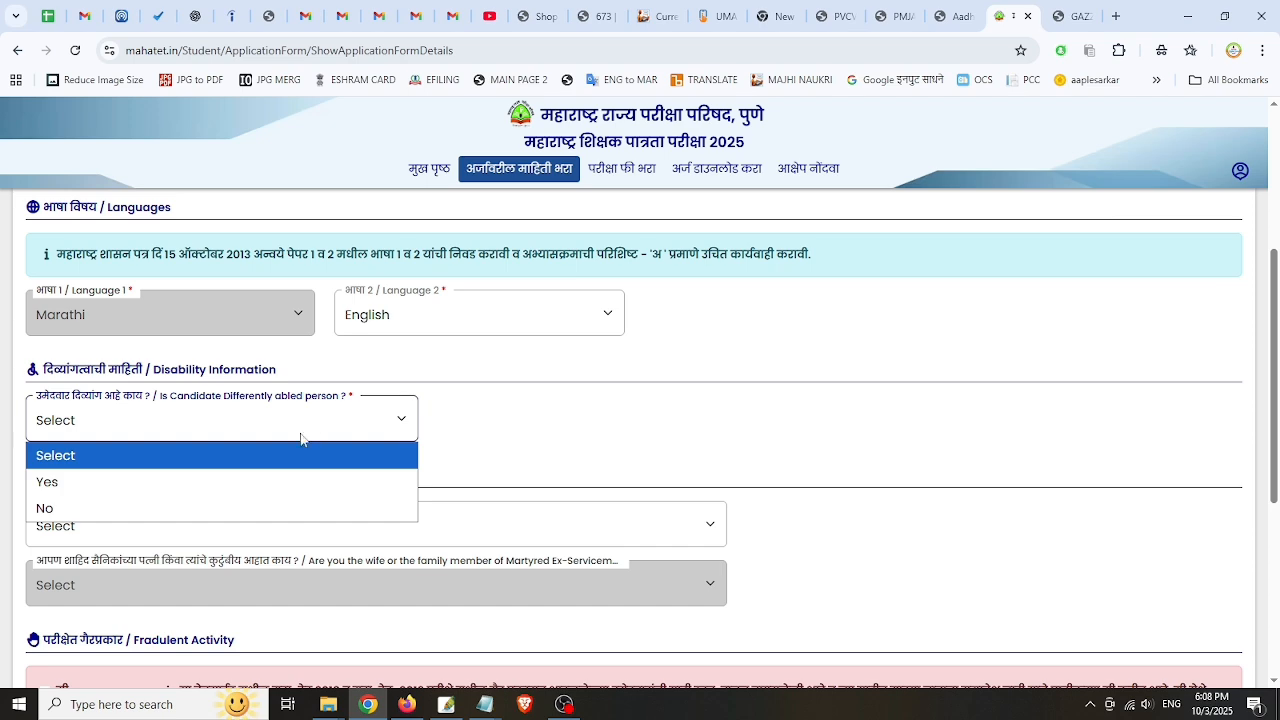
{"action": "left_click", "coordinate": [88, 507]}
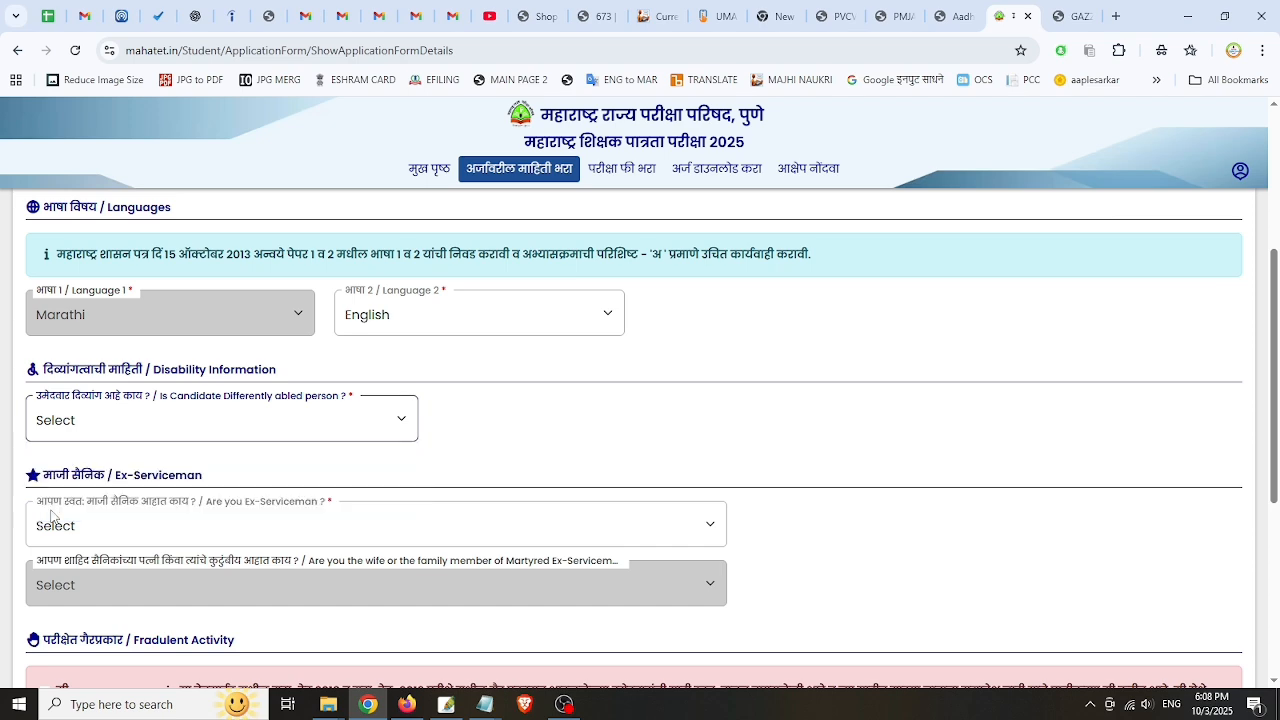
{"action": "scroll", "coordinate": [356, 531], "scroll_direction": "down", "scroll_amount": 1}
{"action": "left_click", "coordinate": [210, 450]}
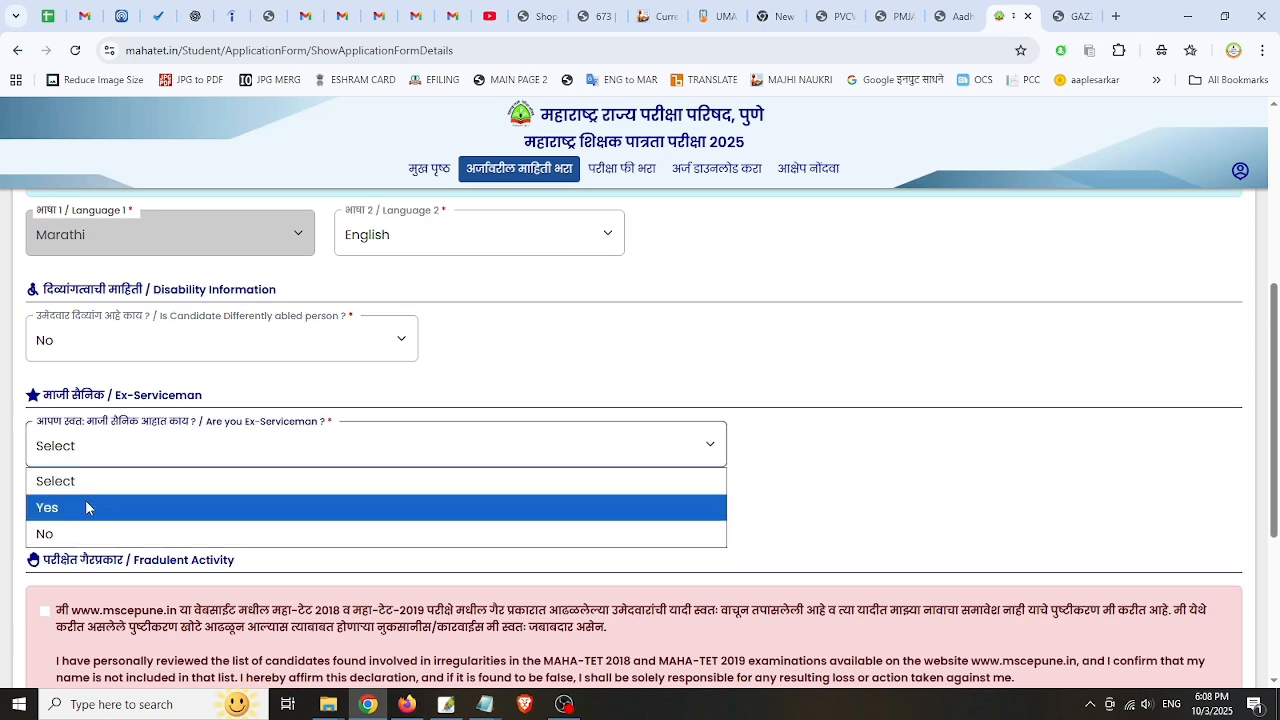
{"action": "left_click", "coordinate": [83, 533]}
{"action": "scroll", "coordinate": [150, 450], "scroll_direction": "down", "scroll_amount": 2}
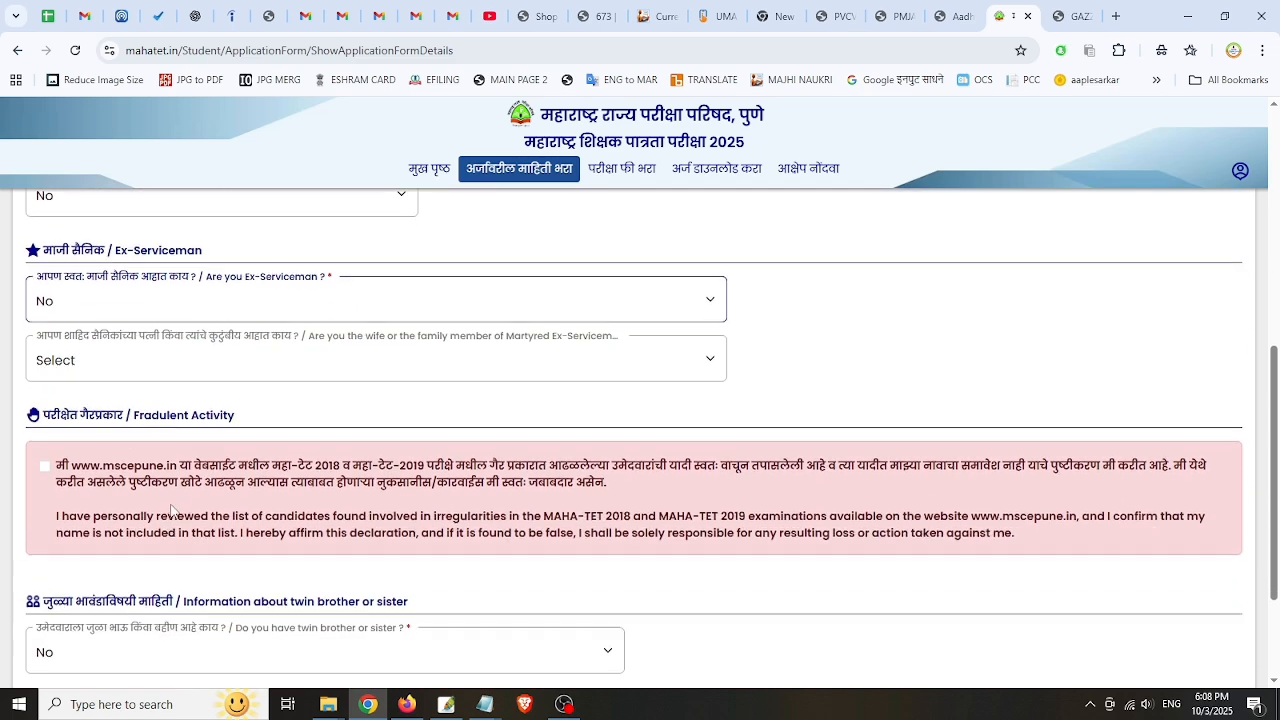
{"action": "left_click", "coordinate": [154, 352]}
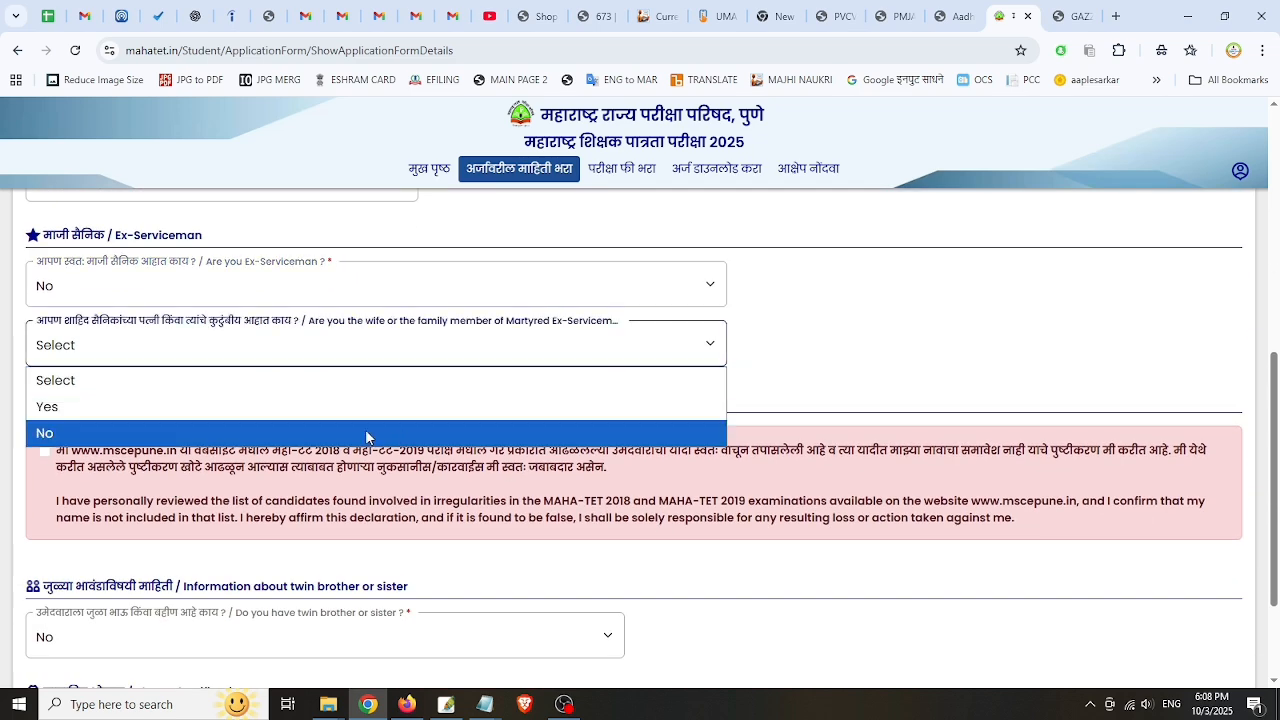
{"action": "left_click", "coordinate": [146, 430]}
{"action": "scroll", "coordinate": [150, 428], "scroll_direction": "down", "scroll_amount": 1}
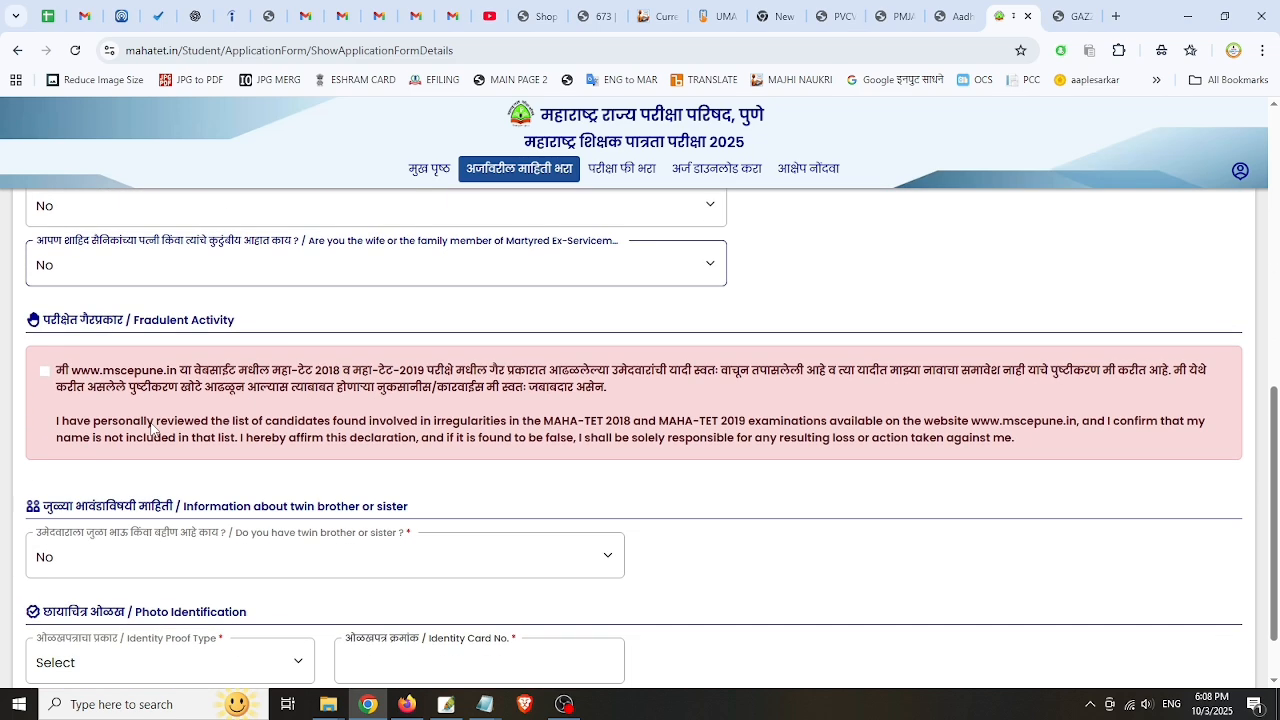
{"action": "left_click", "coordinate": [44, 372]}
{"action": "scroll", "coordinate": [166, 472], "scroll_direction": "down", "scroll_amount": 1}
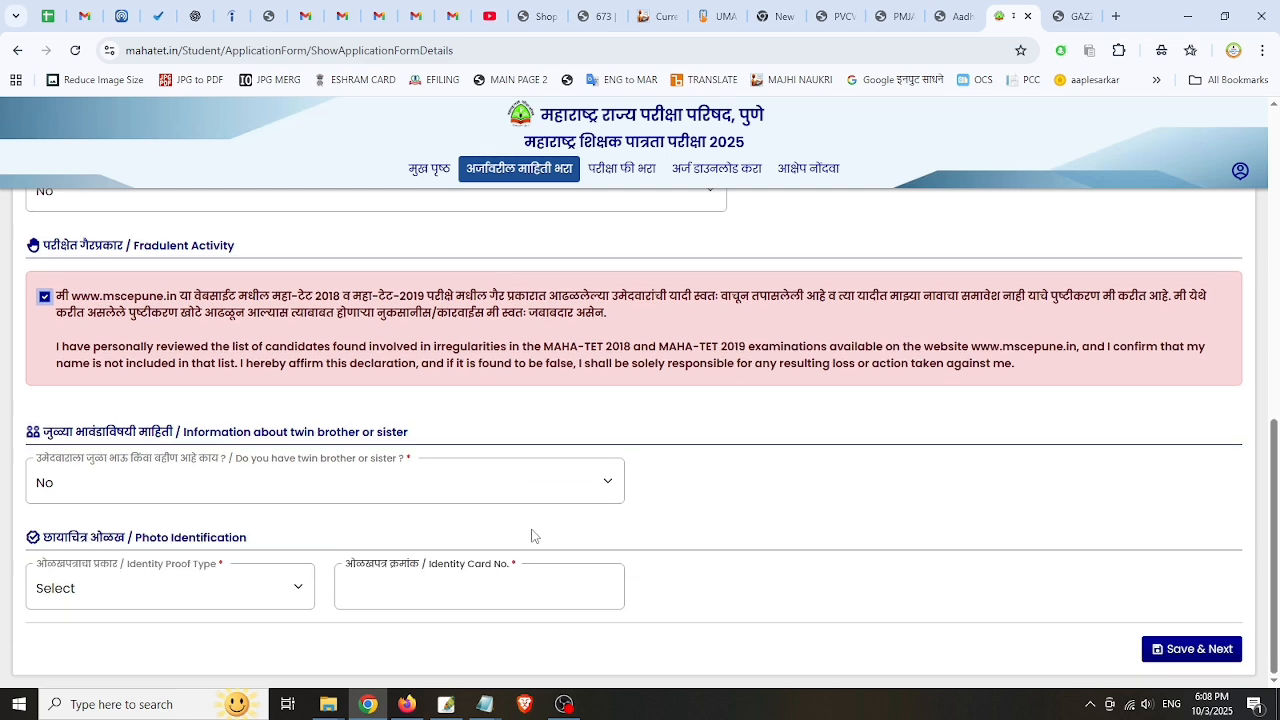
- Choose Aadhar Card as the identity proof type and enter the candidate's Aadhaar number
{"action": "left_click", "coordinate": [186, 576]}
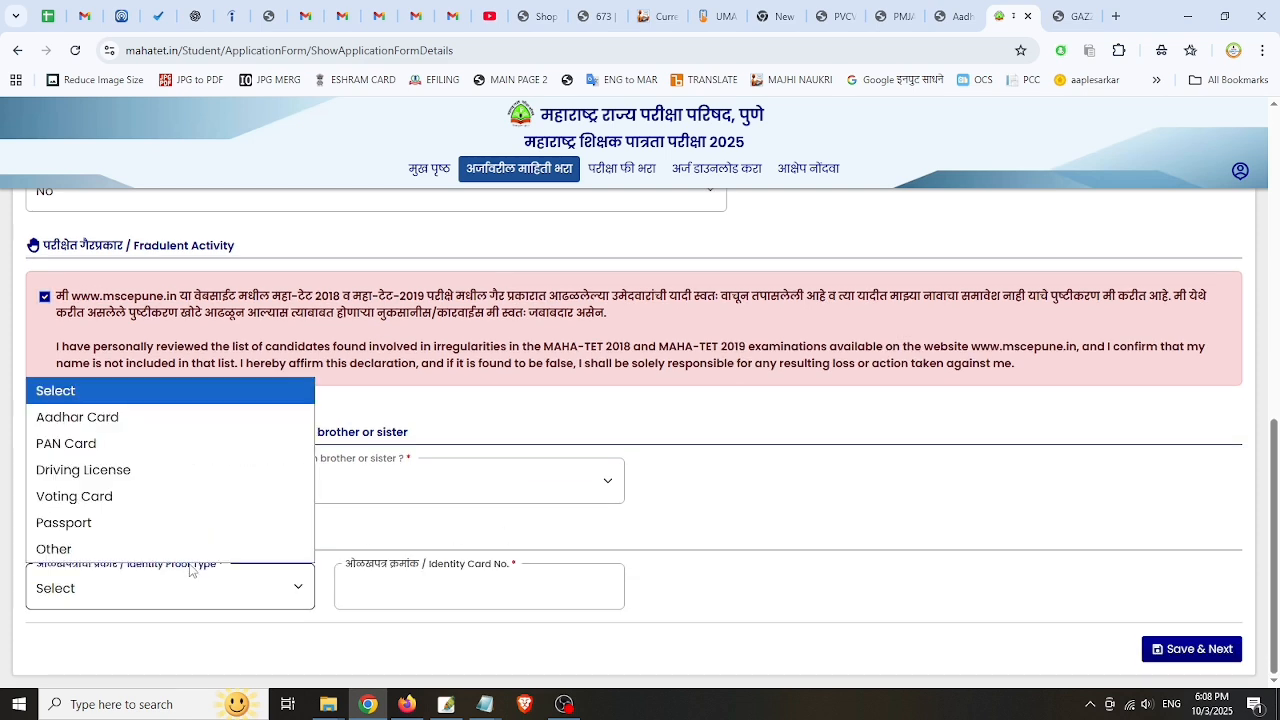
{"action": "left_click", "coordinate": [150, 443]}
{"action": "left_click", "coordinate": [444, 584]}
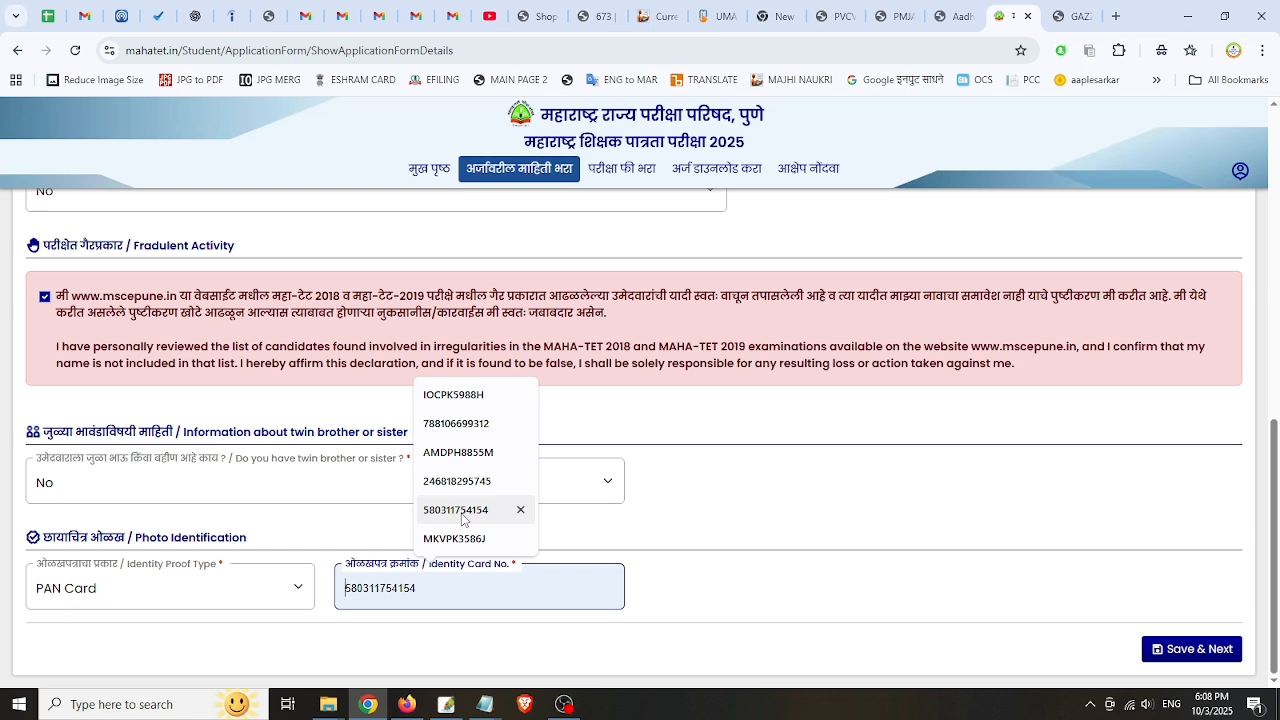
{"action": "left_click", "coordinate": [208, 590]}
{"action": "left_click", "coordinate": [80, 417]}
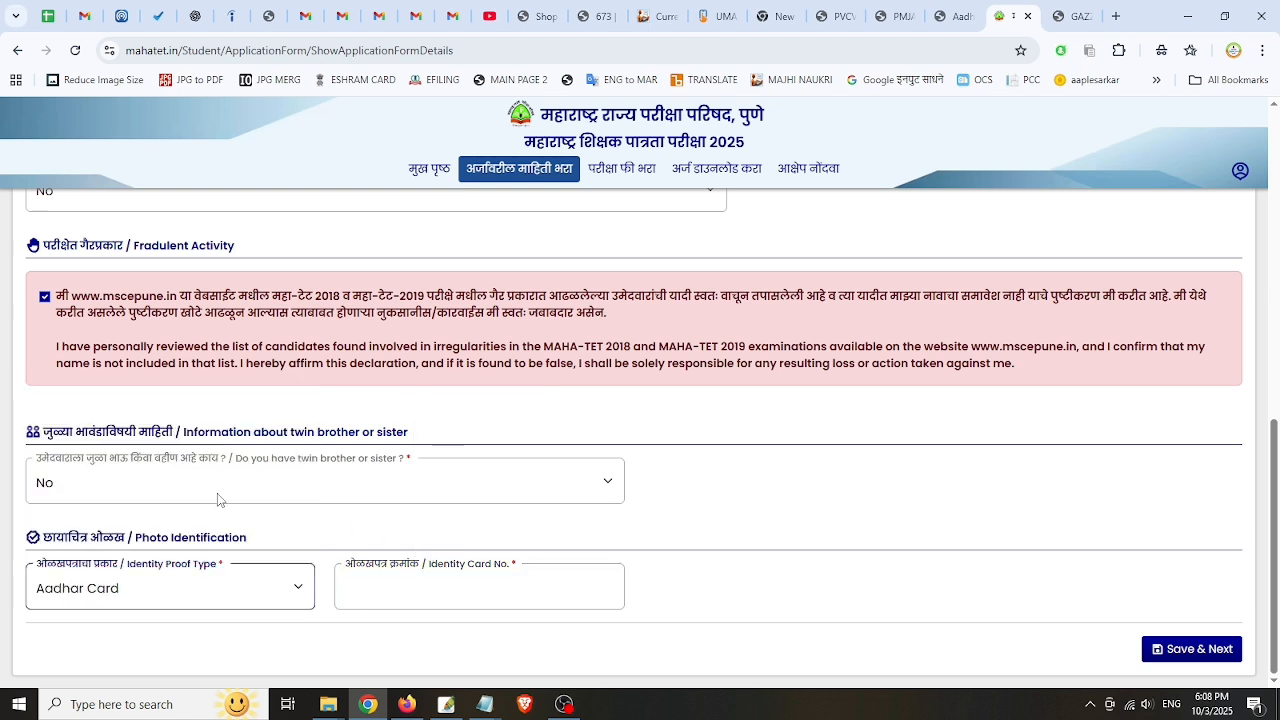
{"action": "left_click", "coordinate": [446, 598]}
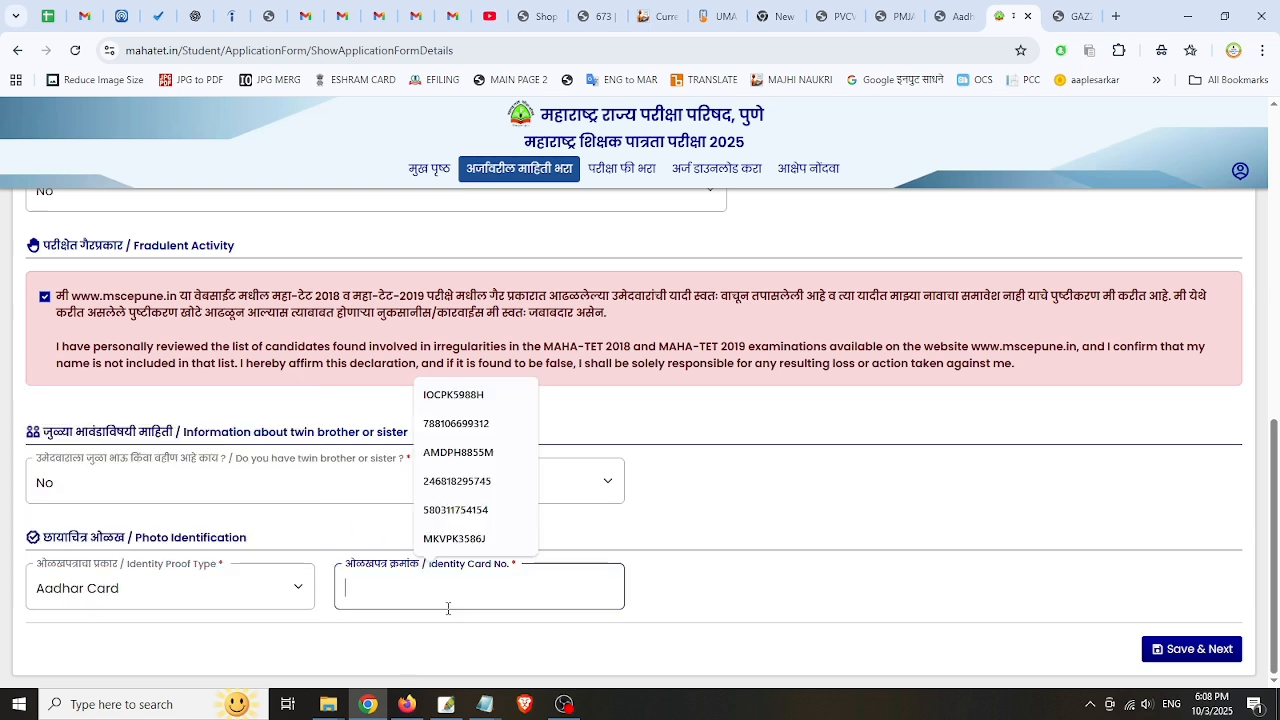
{"action": "type", "text": "7594"}
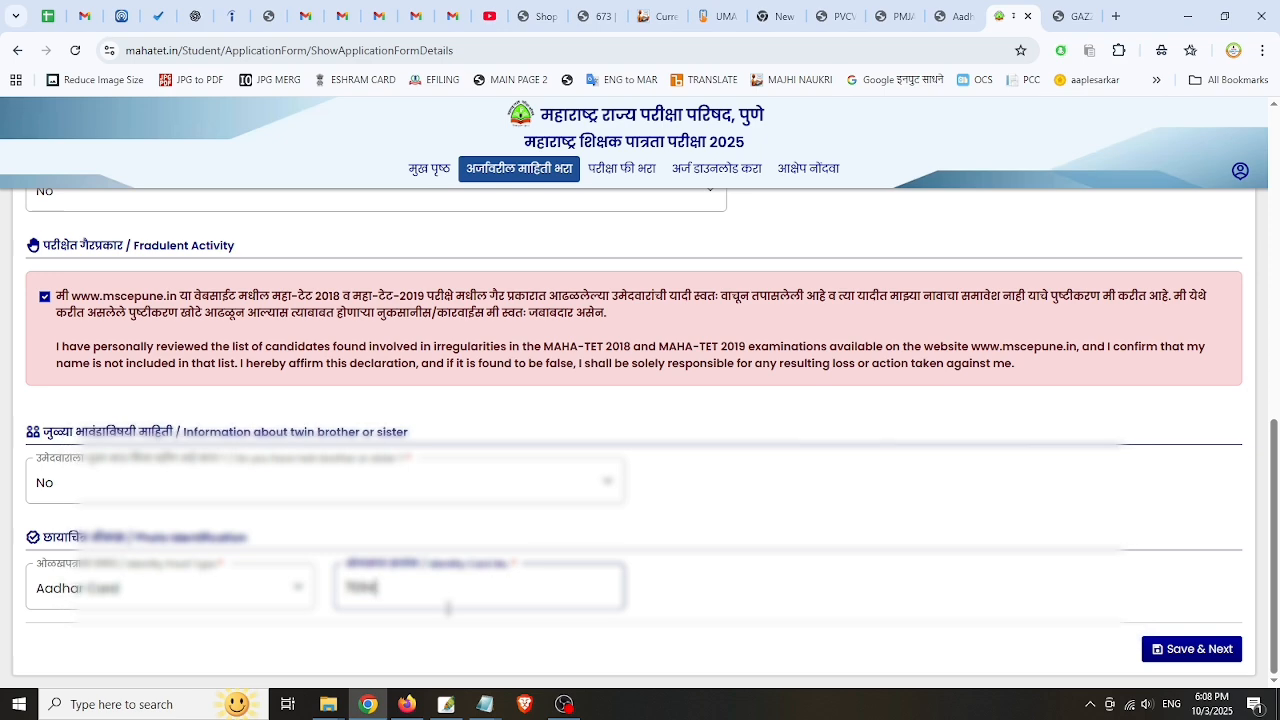
{"action": "type", "text": "********"}
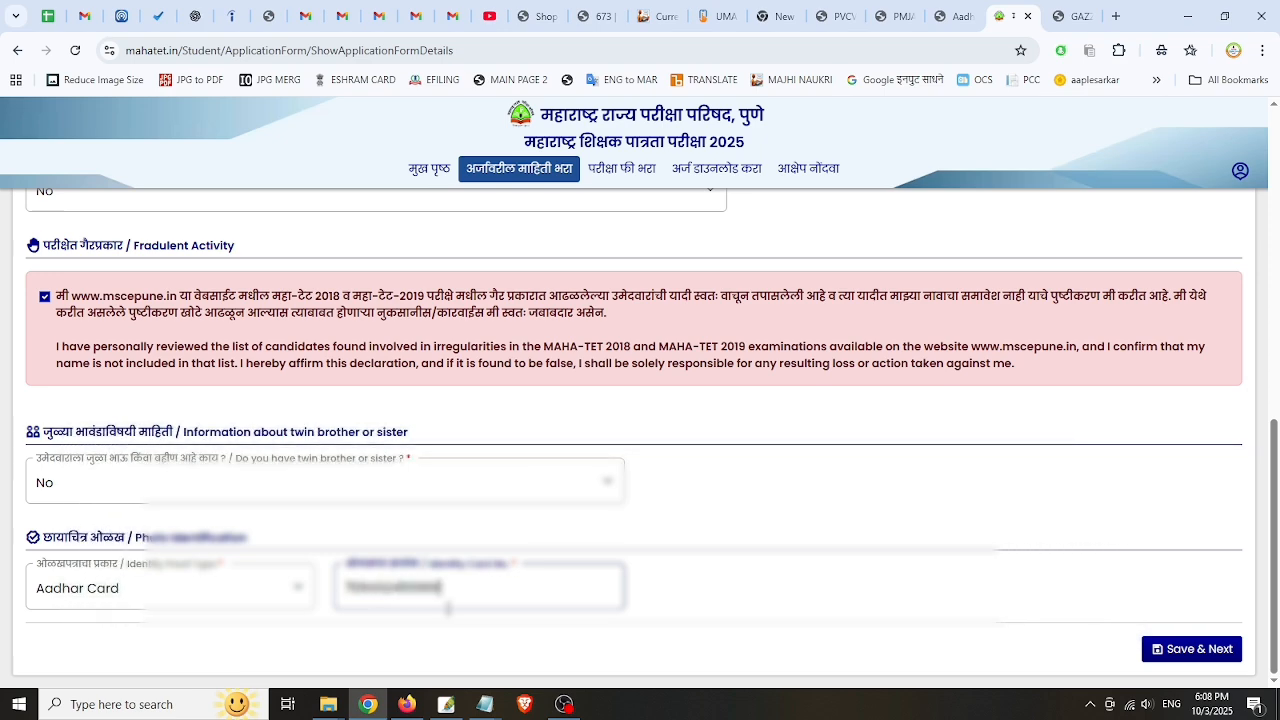
{"action": "scroll", "coordinate": [833, 597], "scroll_direction": "up", "scroll_amount": 1}
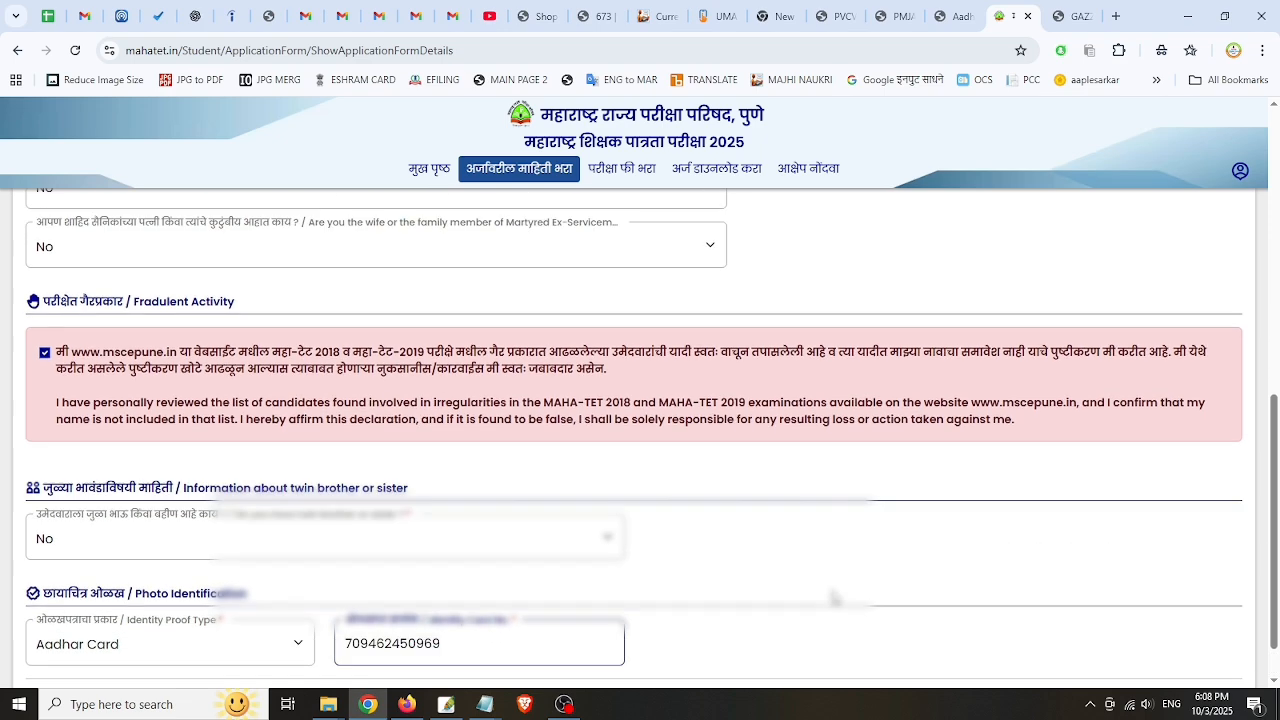
{"action": "scroll", "coordinate": [833, 597], "scroll_direction": "up", "scroll_amount": 8}
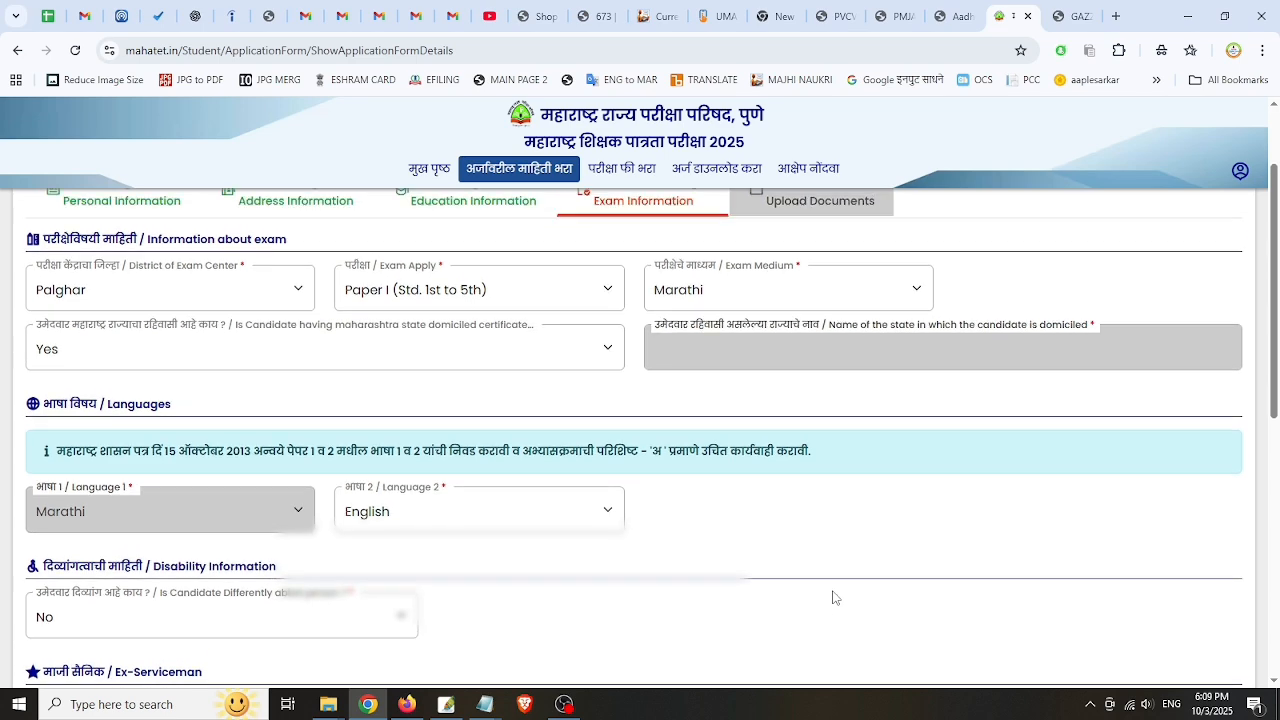
{"action": "scroll", "coordinate": [833, 597], "scroll_direction": "down", "scroll_amount": 9}
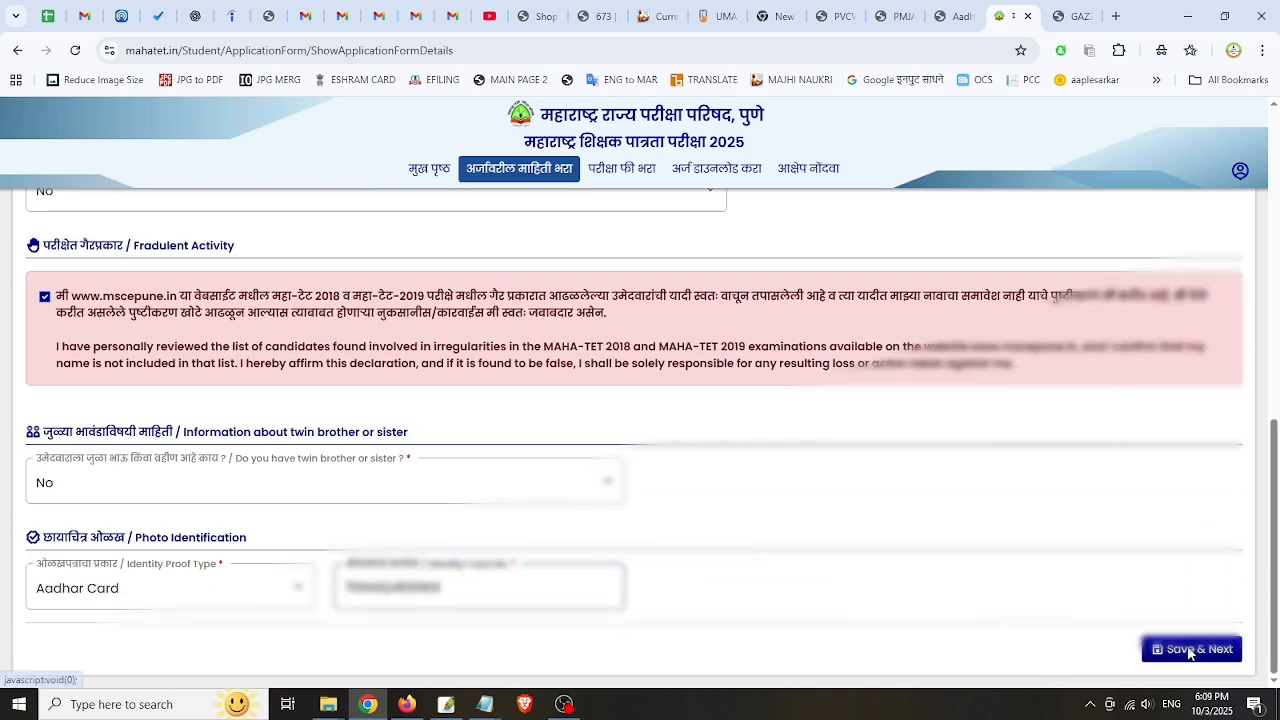
- Save the exam information and continue to the Upload Documents section
{"action": "left_click", "coordinate": [1189, 651]}
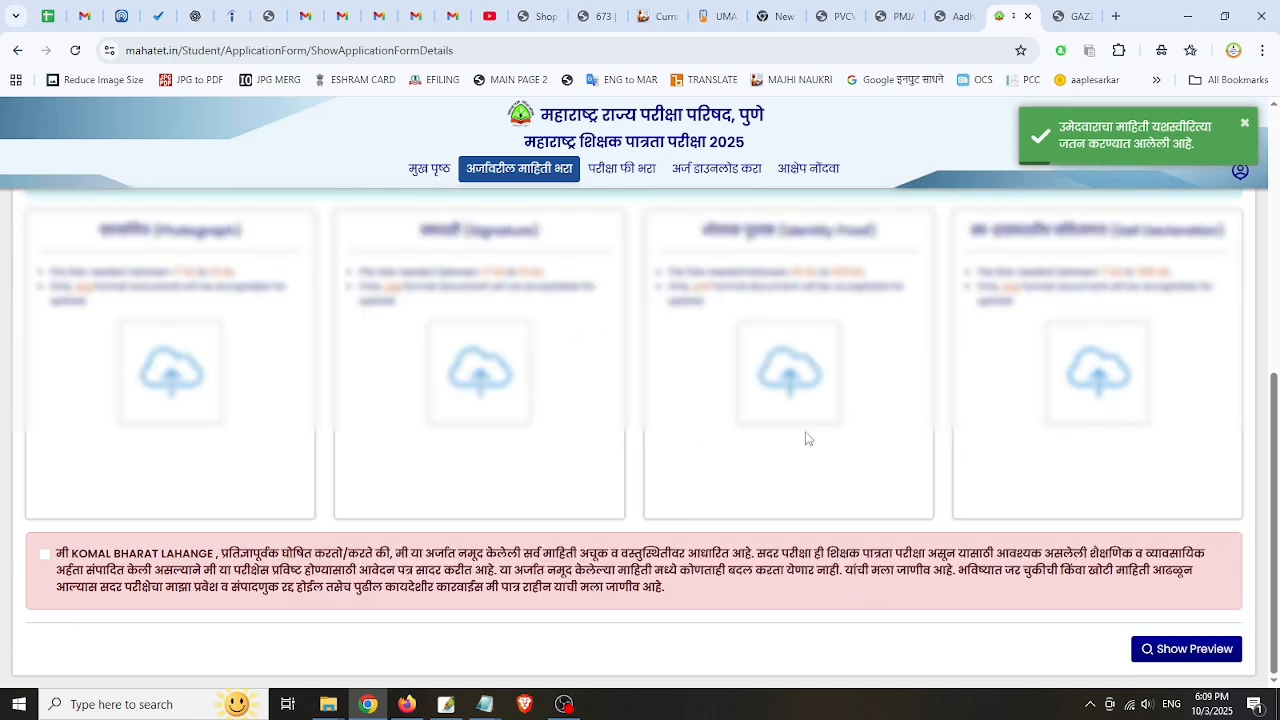
{"action": "scroll", "coordinate": [806, 437], "scroll_direction": "up", "scroll_amount": 4}
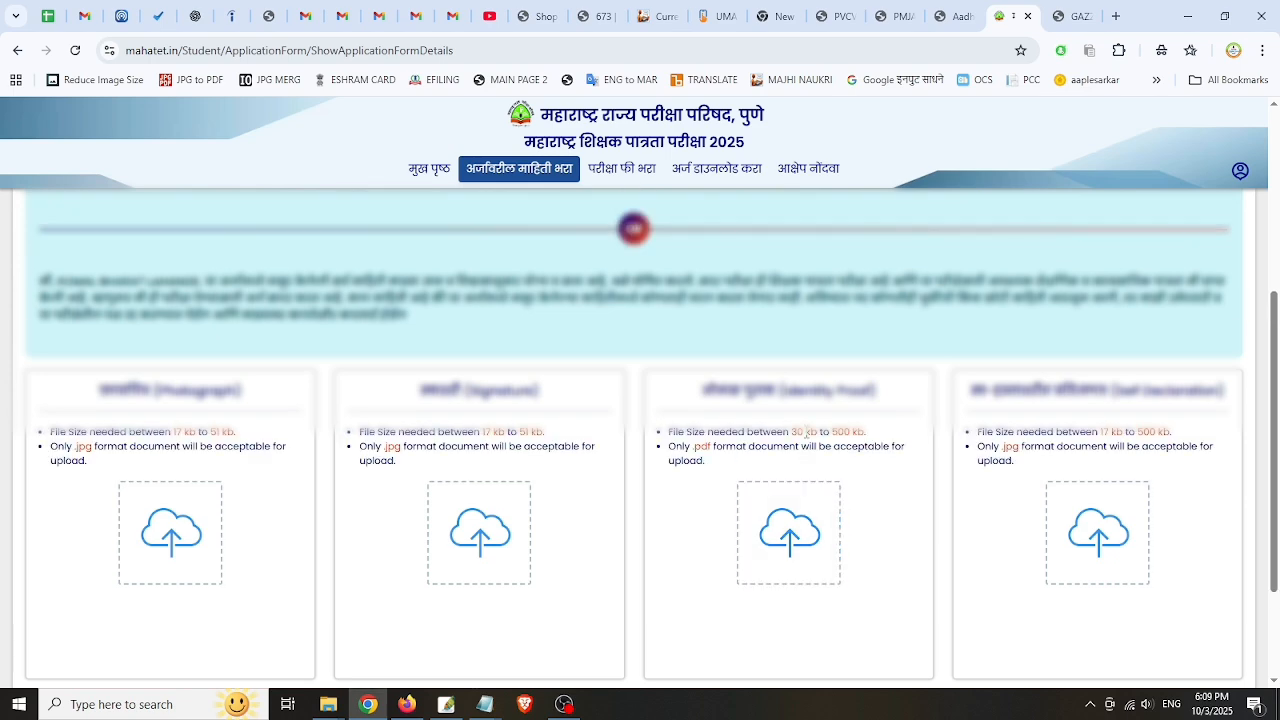
{"action": "scroll", "coordinate": [806, 432], "scroll_direction": "down", "scroll_amount": 2}
{"action": "scroll", "coordinate": [1143, 399], "scroll_direction": "up", "scroll_amount": 2}
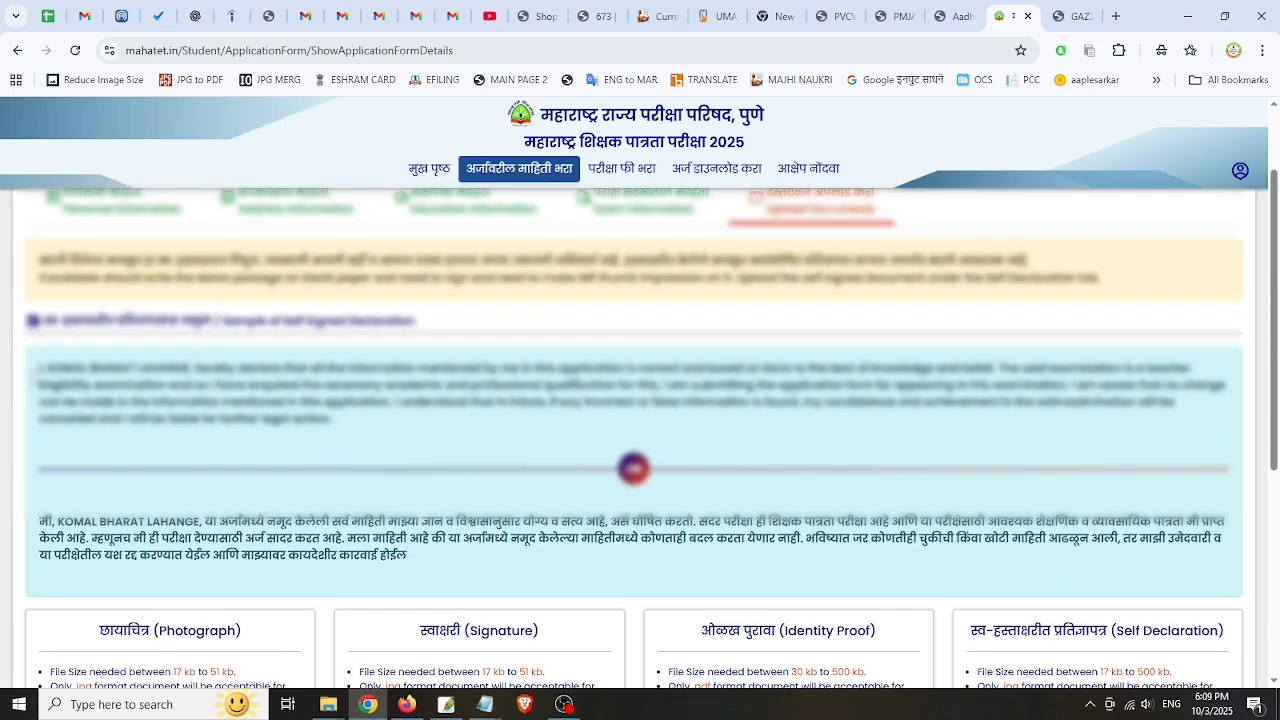
- Select the English and Marathi declaration paragraphs in the upload section
{"action": "left_click_drag", "start_coordinate": [88, 372], "coordinate": [362, 447]}
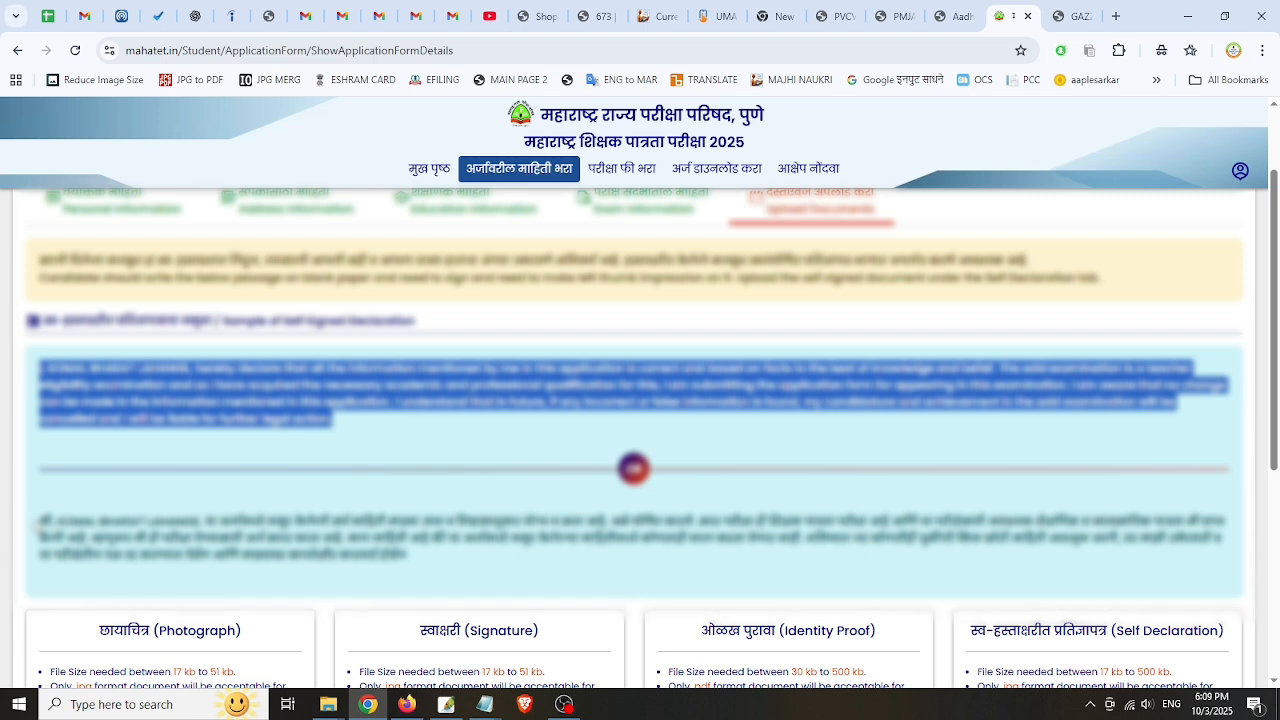
{"action": "left_click_drag", "start_coordinate": [39, 521], "coordinate": [467, 600]}
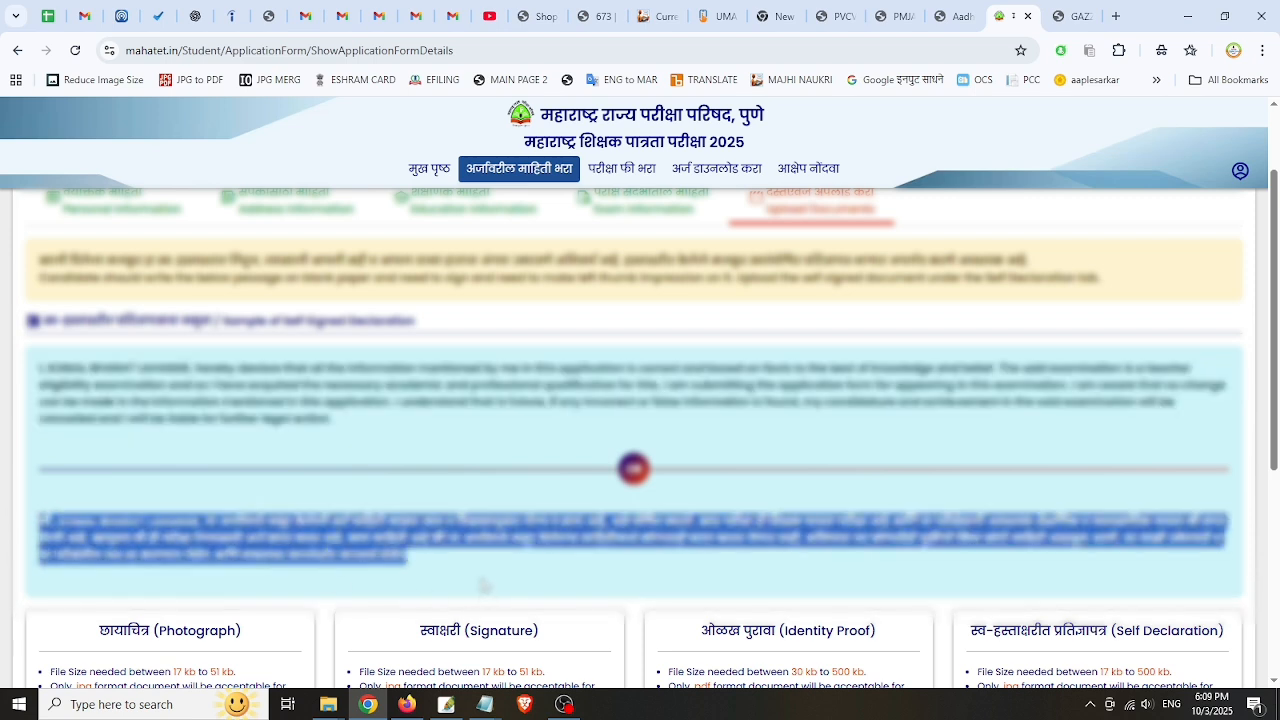
{"action": "left_click", "coordinate": [483, 585]}
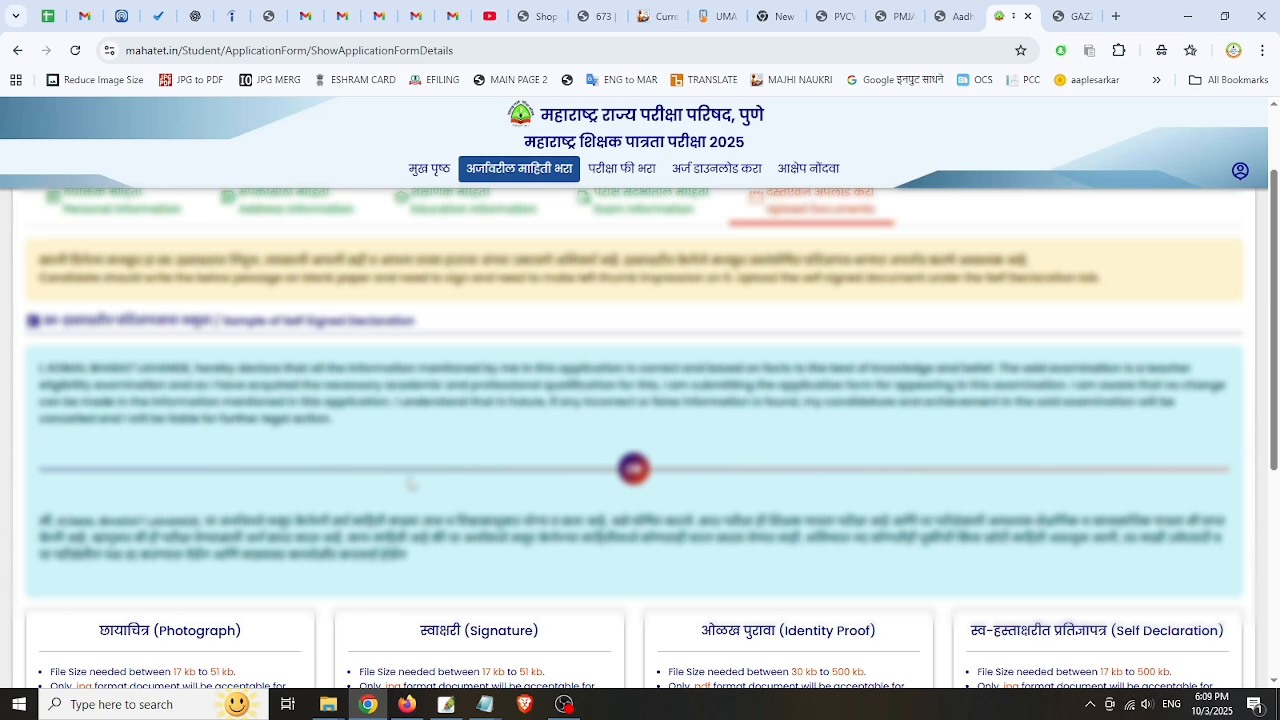
{"action": "left_click_drag", "start_coordinate": [41, 520], "coordinate": [414, 574]}
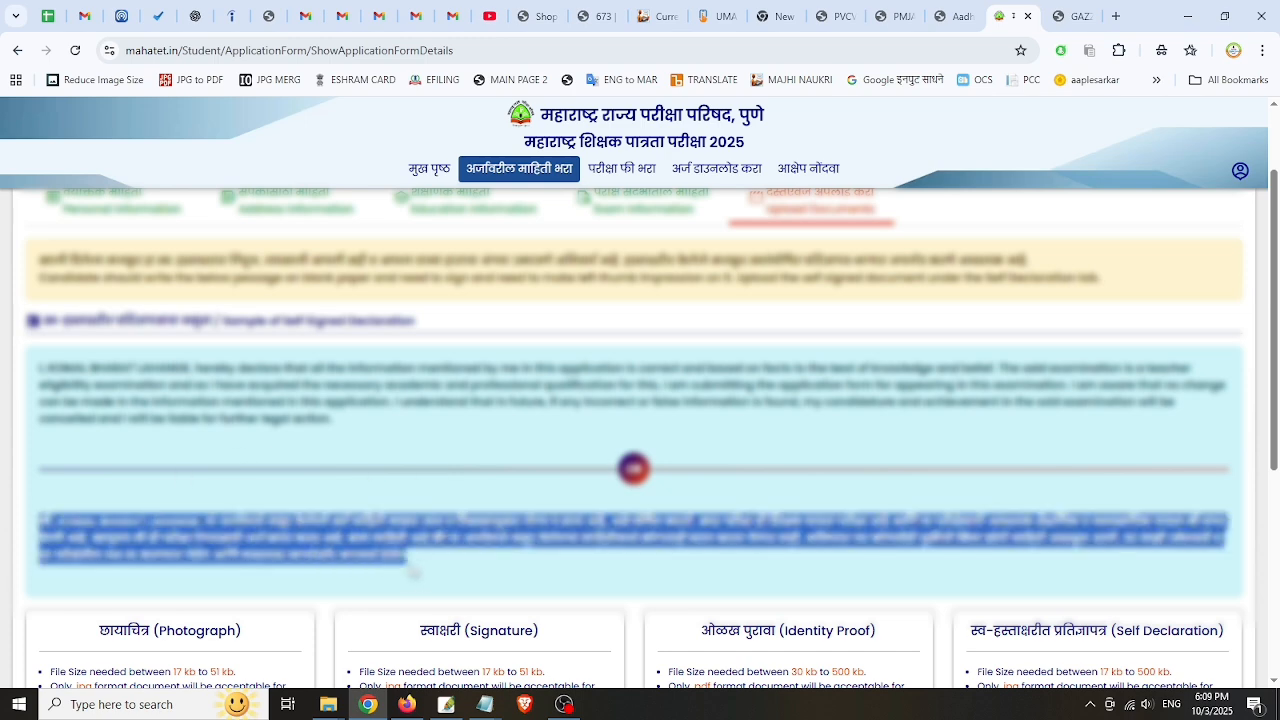
{"action": "scroll", "coordinate": [414, 574], "scroll_direction": "down", "scroll_amount": 4}
- Open the signature image in WhatsApp and save it into the chosen folder
{"action": "key", "text": "alt+Tab"}
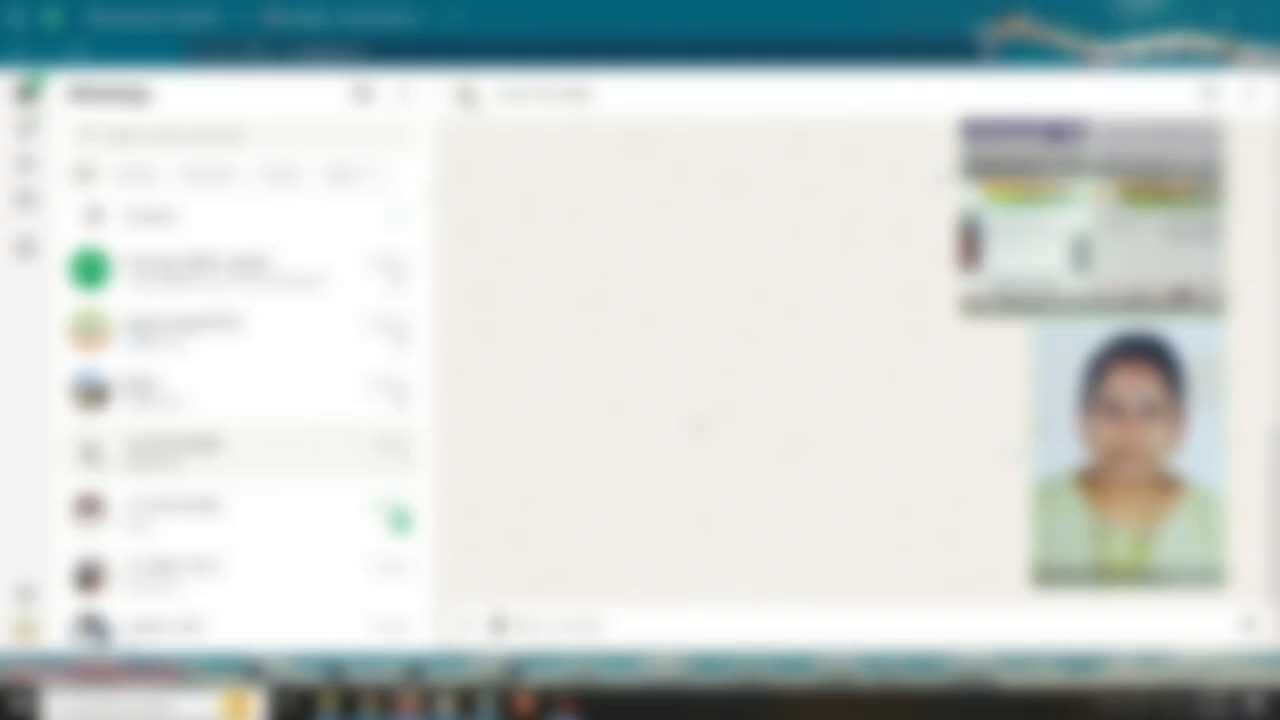
{"action": "scroll", "coordinate": [691, 426], "scroll_direction": "up", "scroll_amount": 3}
{"action": "left_click", "coordinate": [1029, 414]}
{"action": "right_click", "coordinate": [645, 345]}
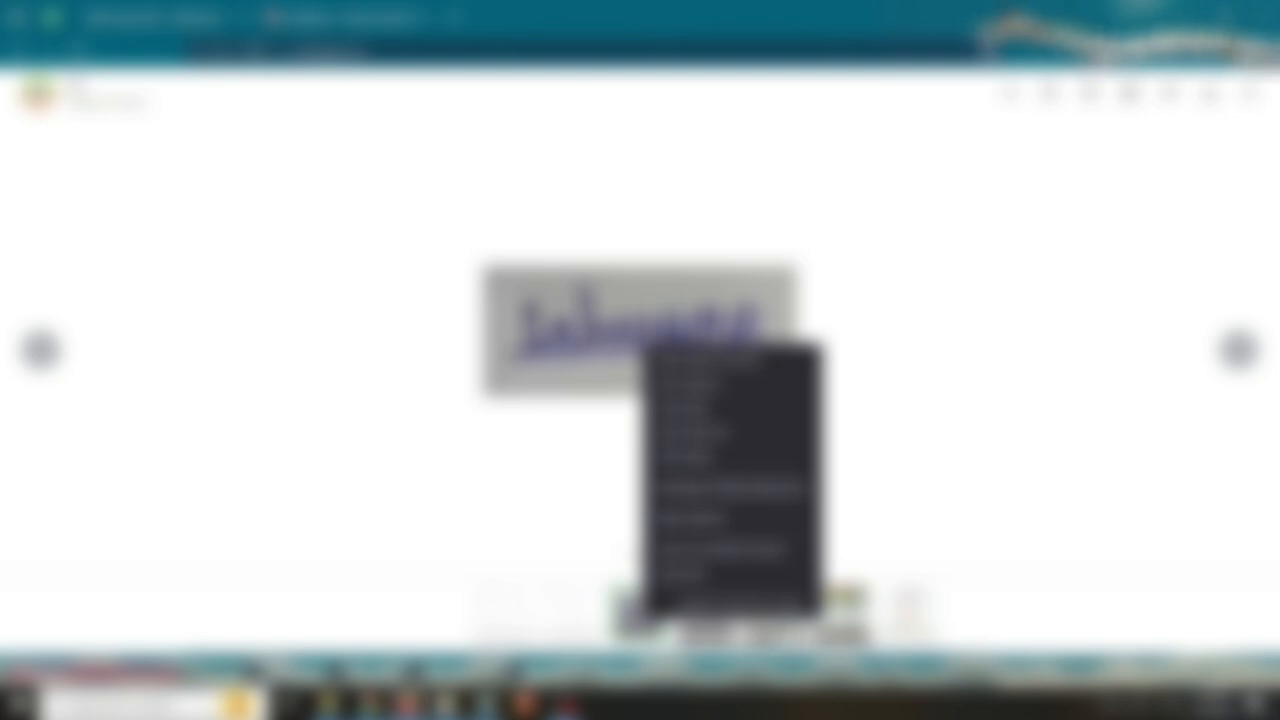
{"action": "left_click", "coordinate": [690, 385]}
{"action": "scroll", "coordinate": [120, 163], "scroll_direction": "up", "scroll_amount": 2}
{"action": "left_click", "coordinate": [90, 125]}
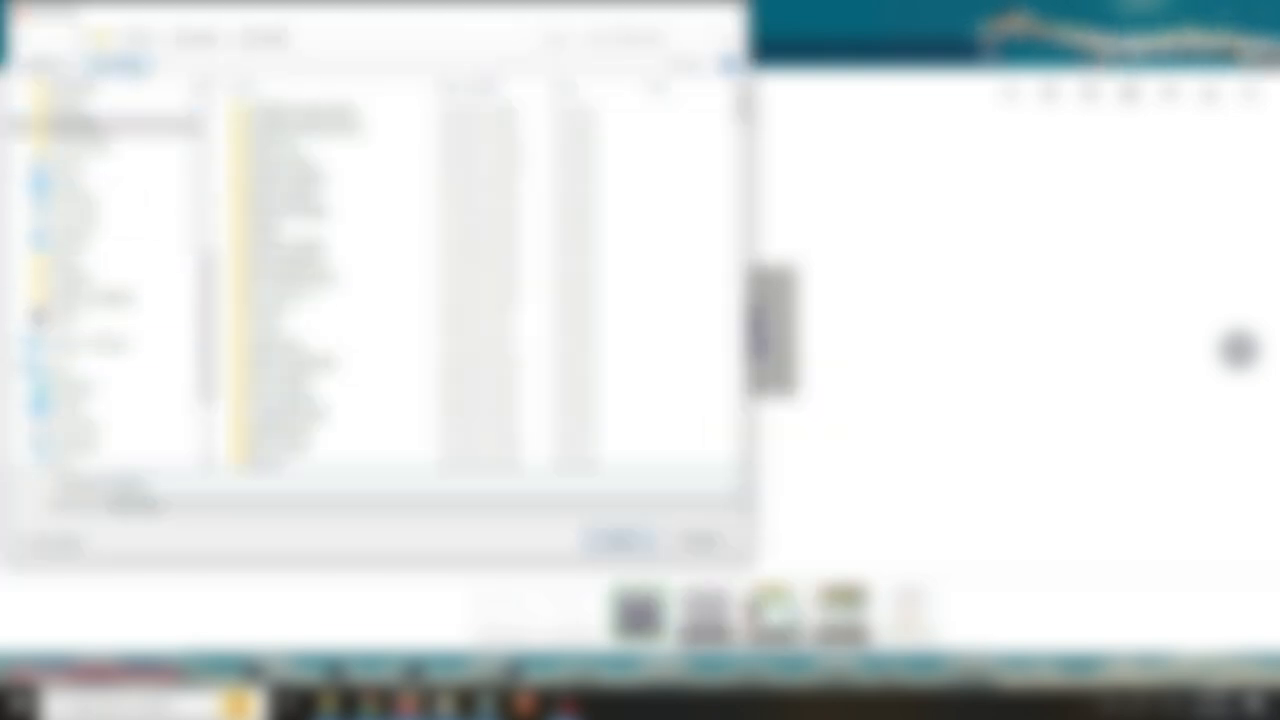
{"action": "key", "text": "ctrl+v"}
{"action": "key", "text": "Return"}
{"action": "key", "text": "Return"}
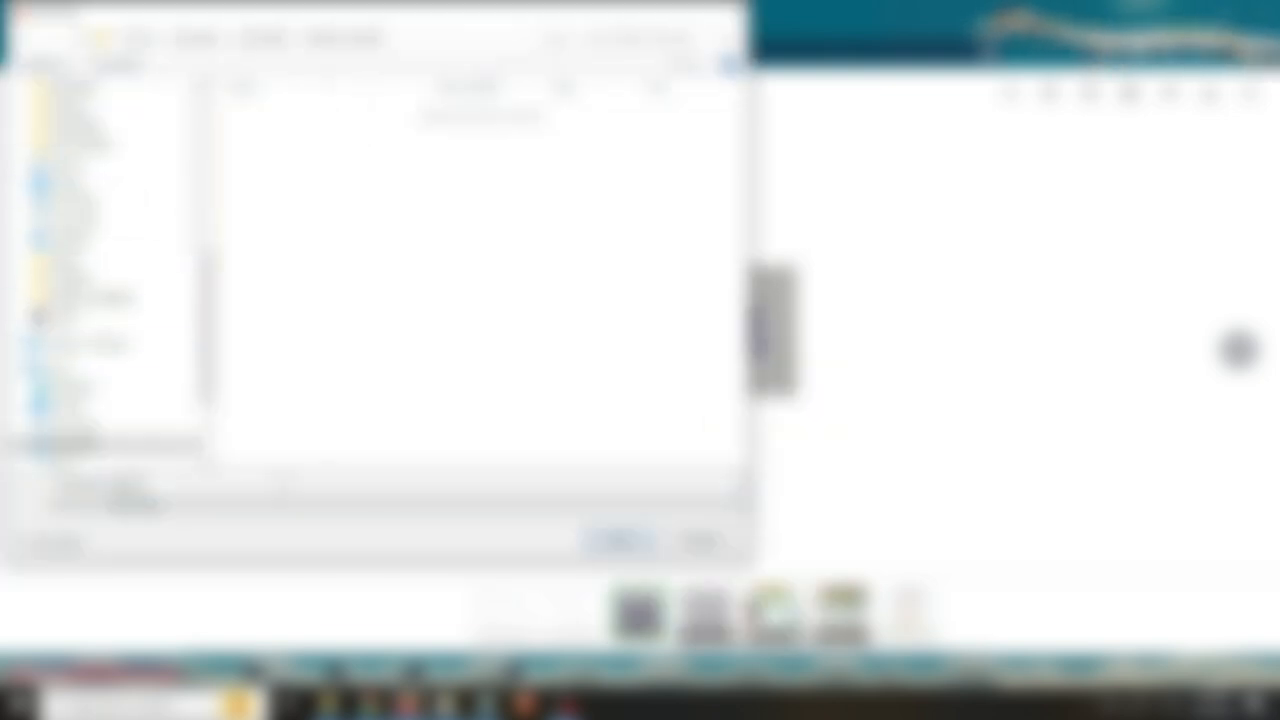